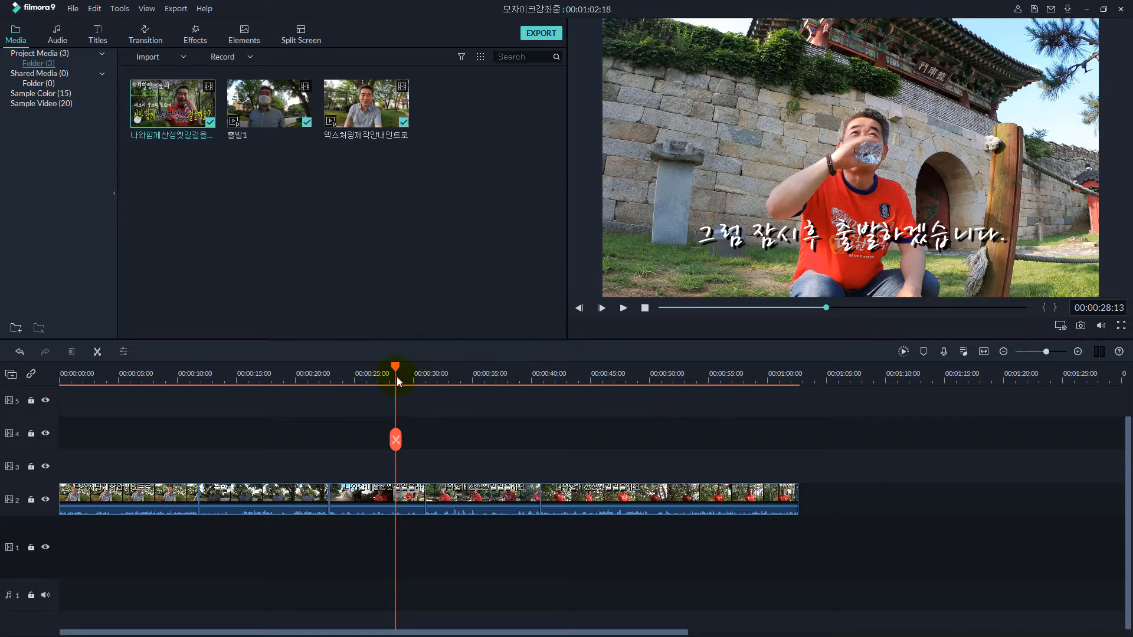
Add the Face-off effect from the Utility effects to track 3, starting at the beginning of the second clip.
left_click_drag(395, 369, 253, 377)
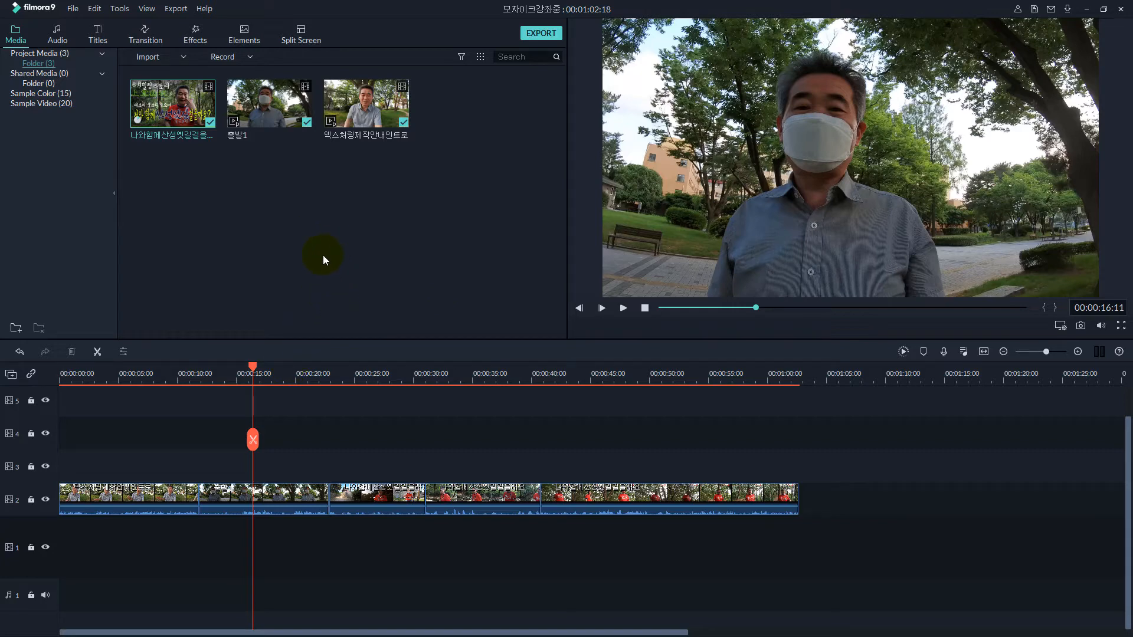
left_click_drag(252, 365, 57, 383)
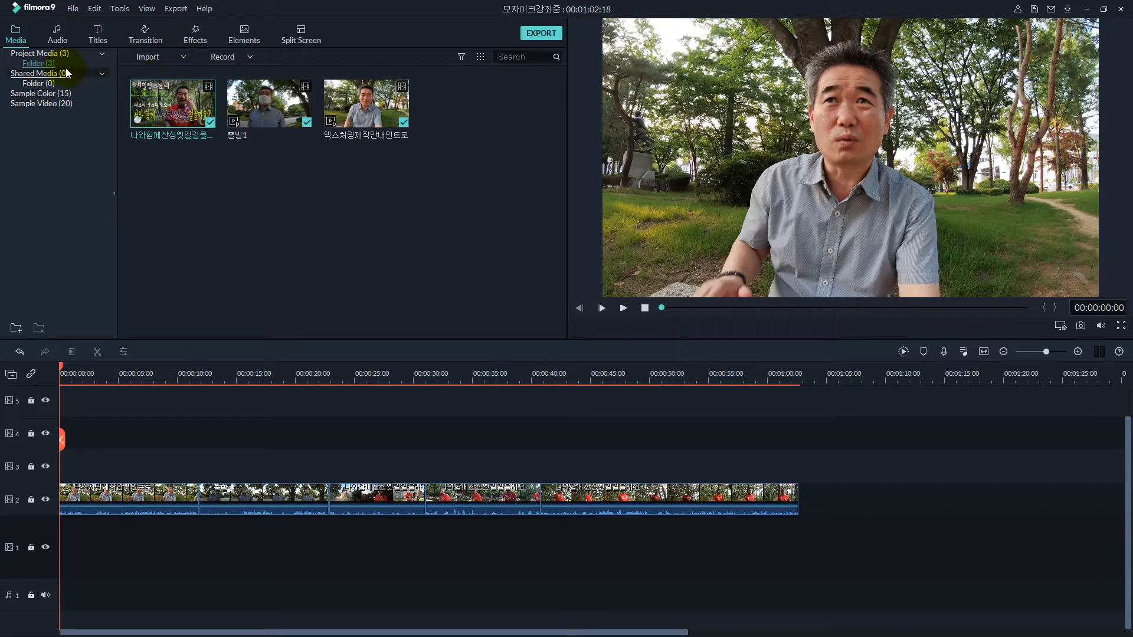
left_click(200, 39)
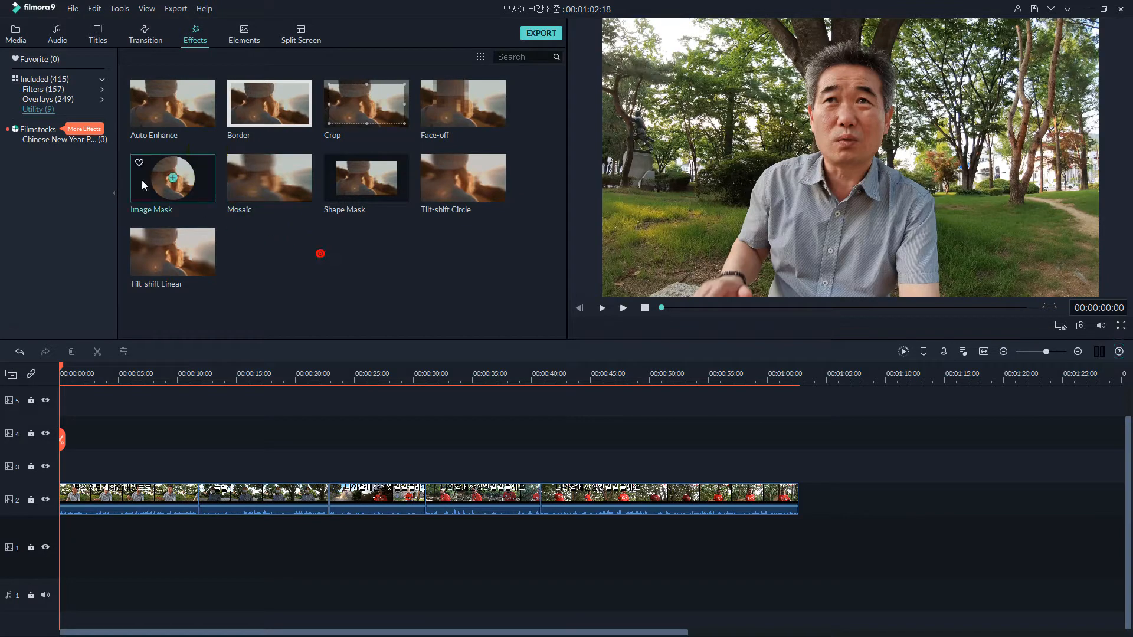
left_click(45, 79)
scroll(414, 189, "down", 5)
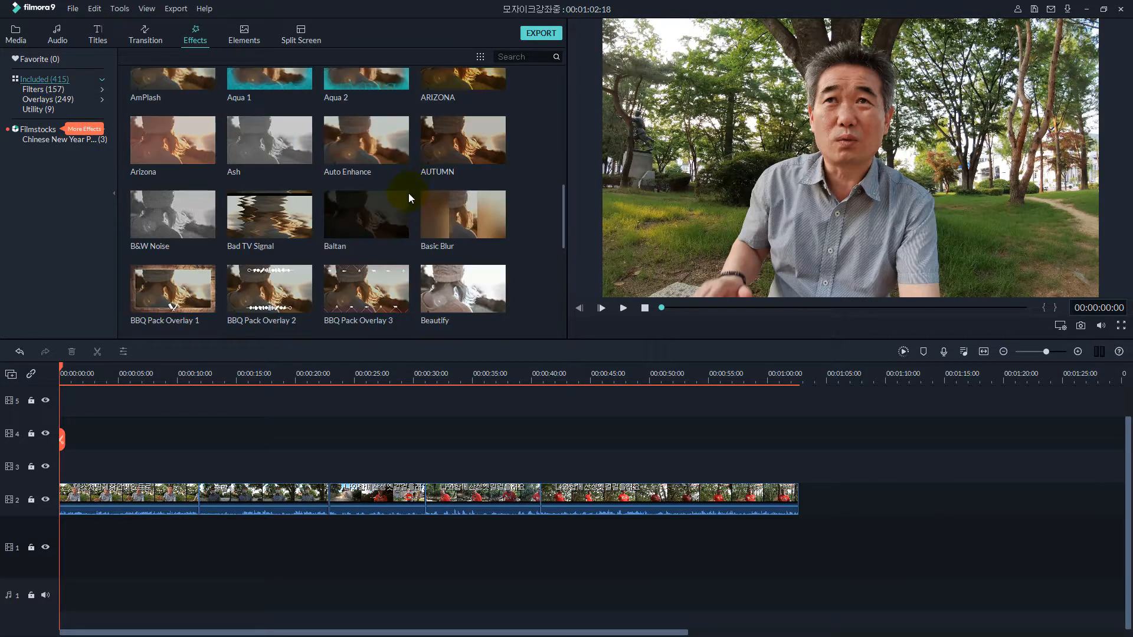
scroll(401, 198, "up", 5)
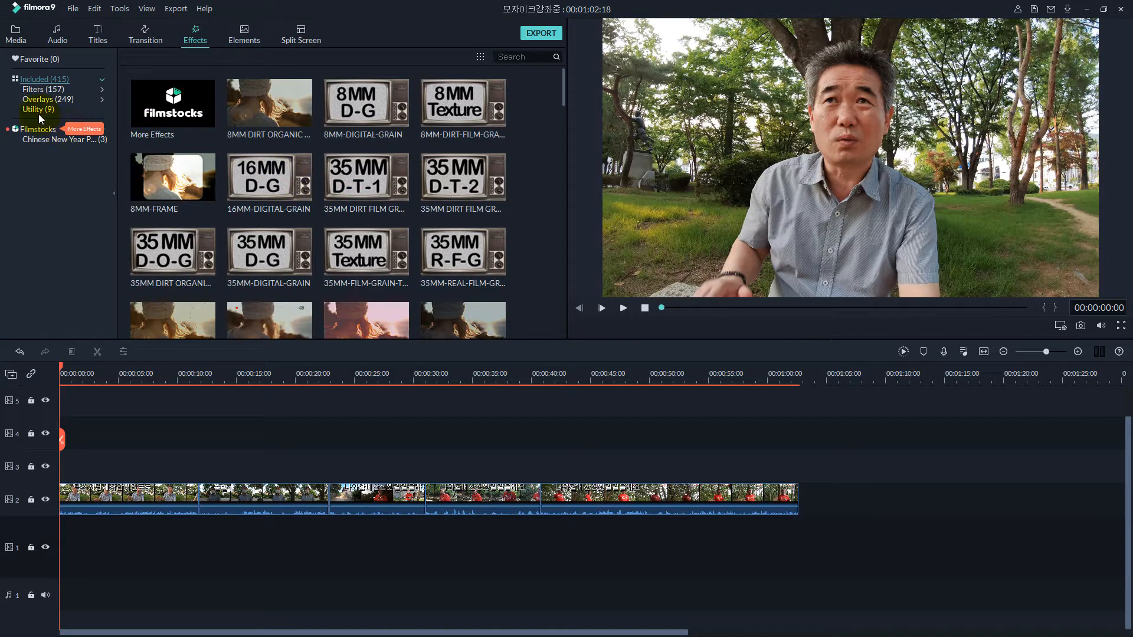
left_click(37, 111)
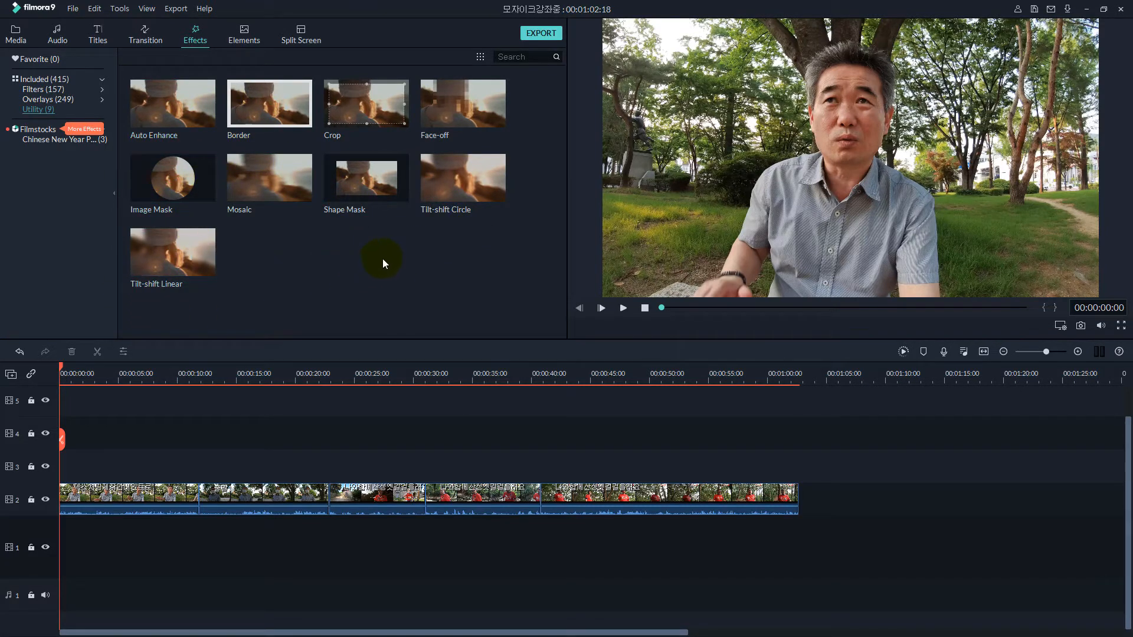
left_click(473, 118)
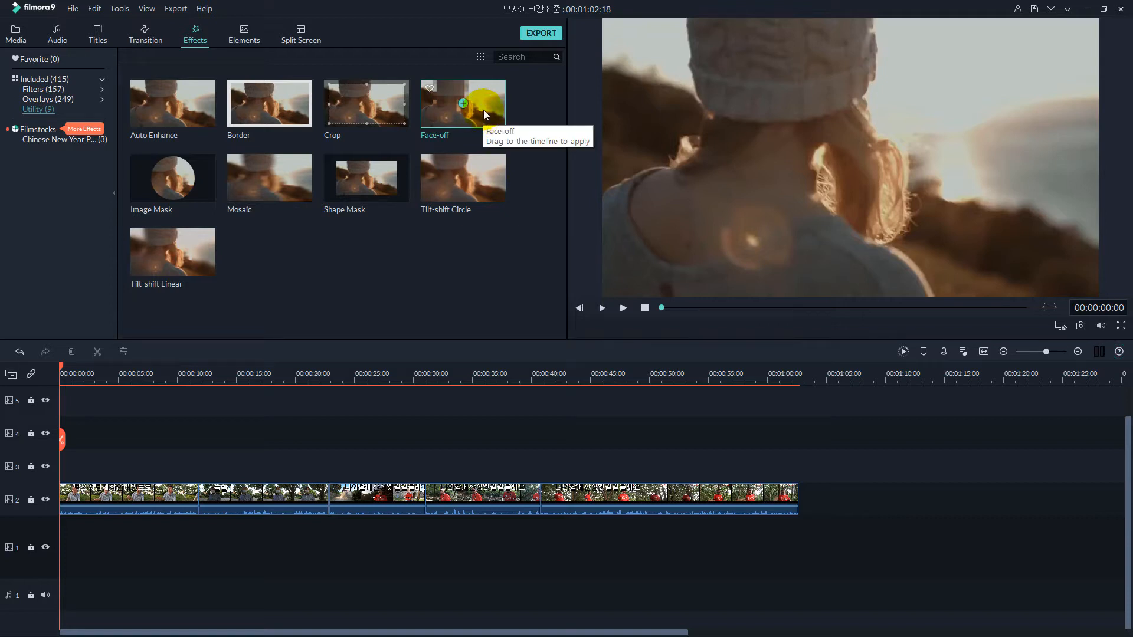
left_click_drag(483, 110, 189, 473)
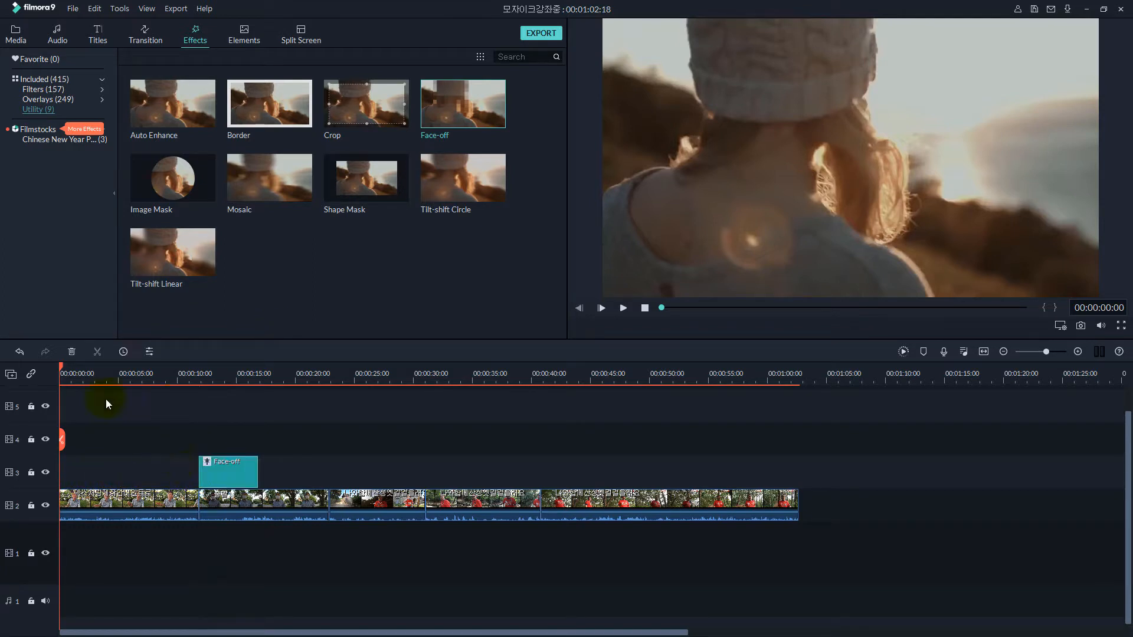
Play the first clip from about 1 second to about 8 seconds to locate the section needing the mosaic.
left_click(77, 378)
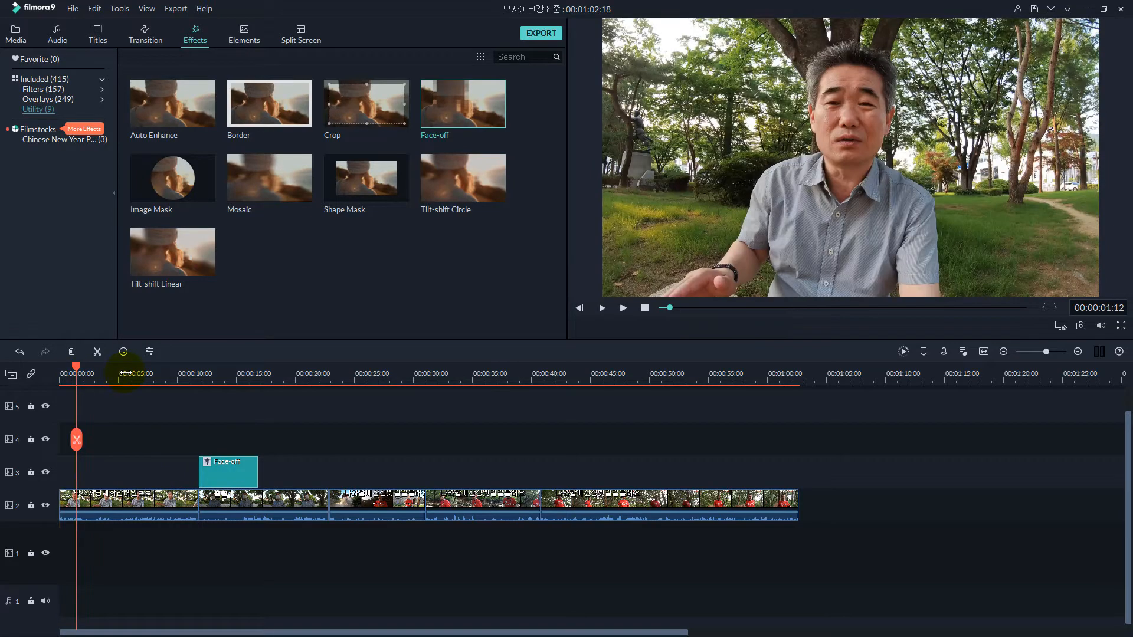
key("space")
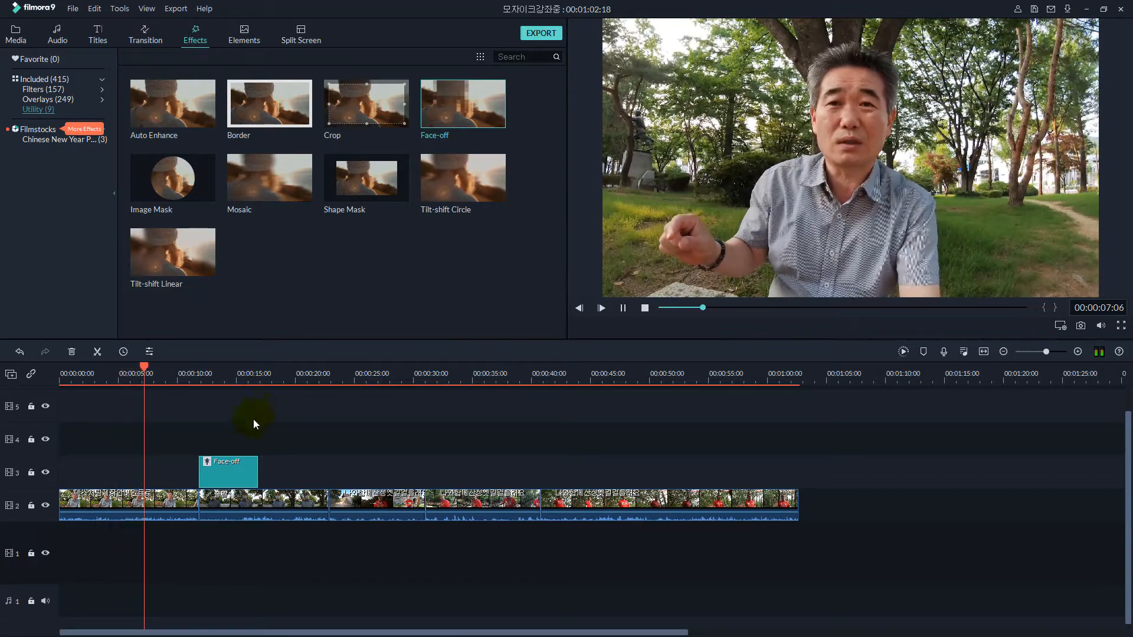
key("space")
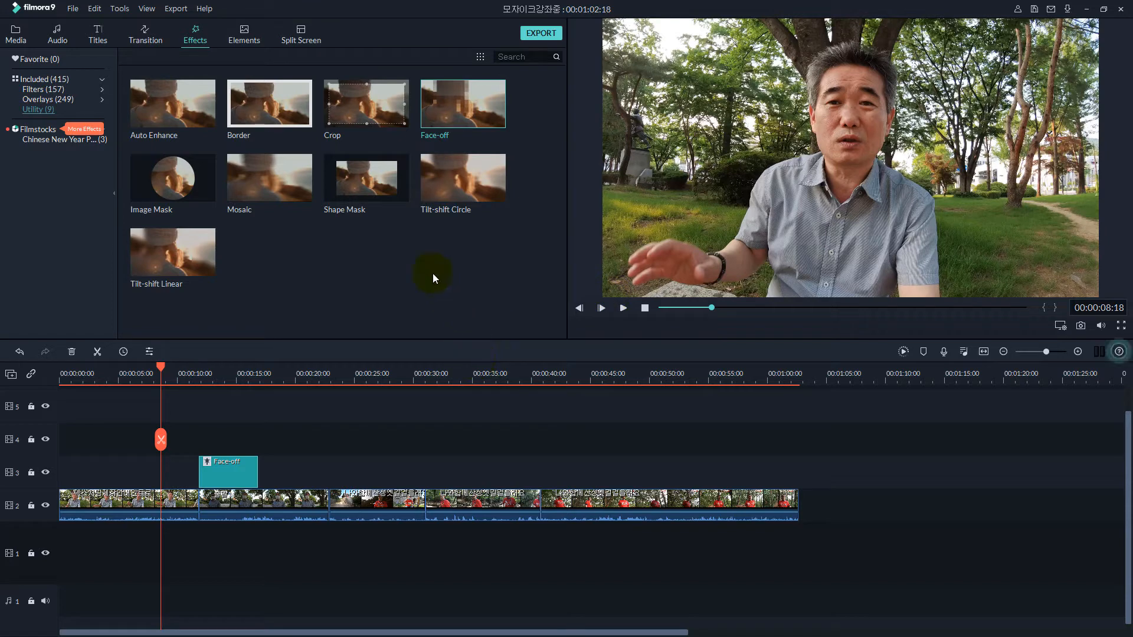
Move the Face-off effect over the first clip and lengthen it to span about 5 to 11 seconds.
left_click(251, 484)
left_click(233, 474)
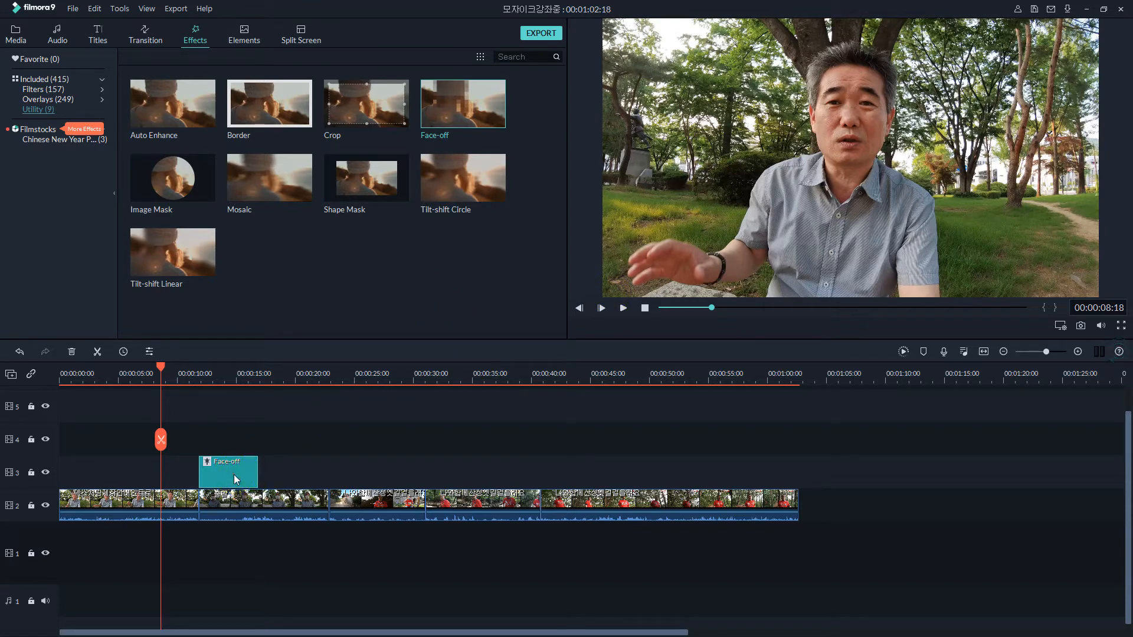
mouse_move(234, 476)
left_mouse_down()
mouse_move(127, 478)
mouse_move(171, 470)
left_mouse_up()
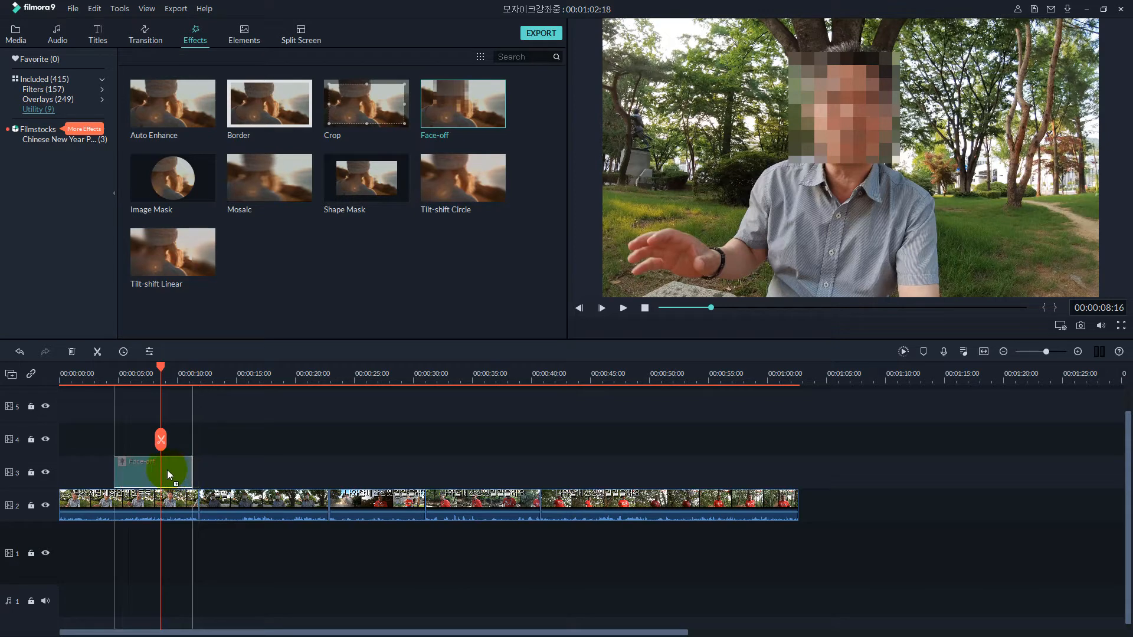
Preview the Face-off section from about 2 seconds and extend the effect's end to the end of the first clip.
left_click(89, 380)
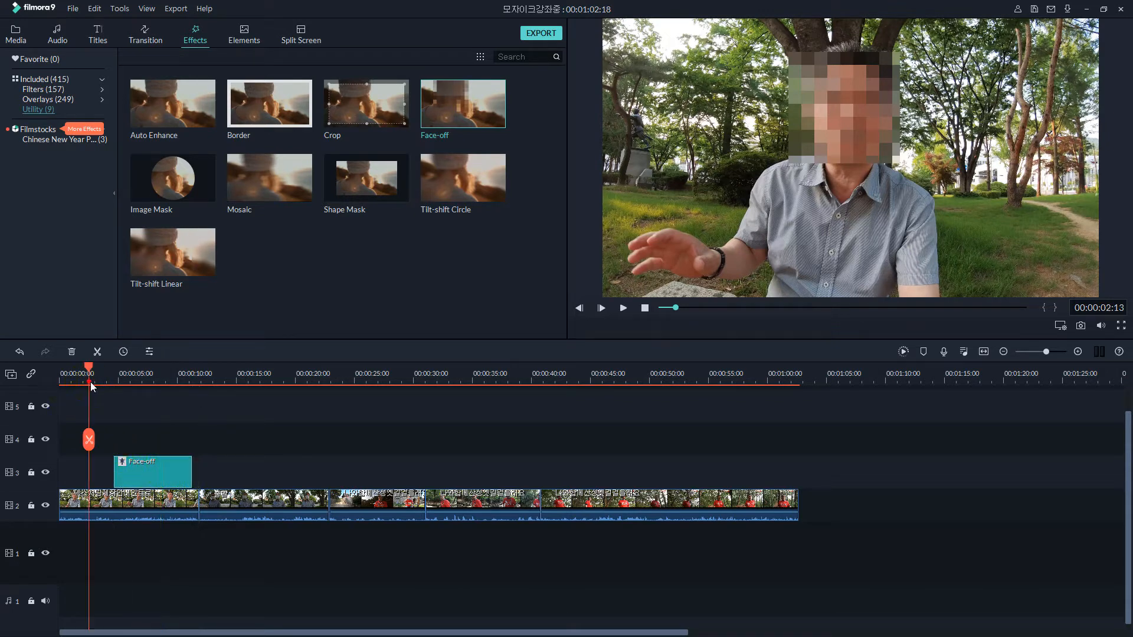
key("space")
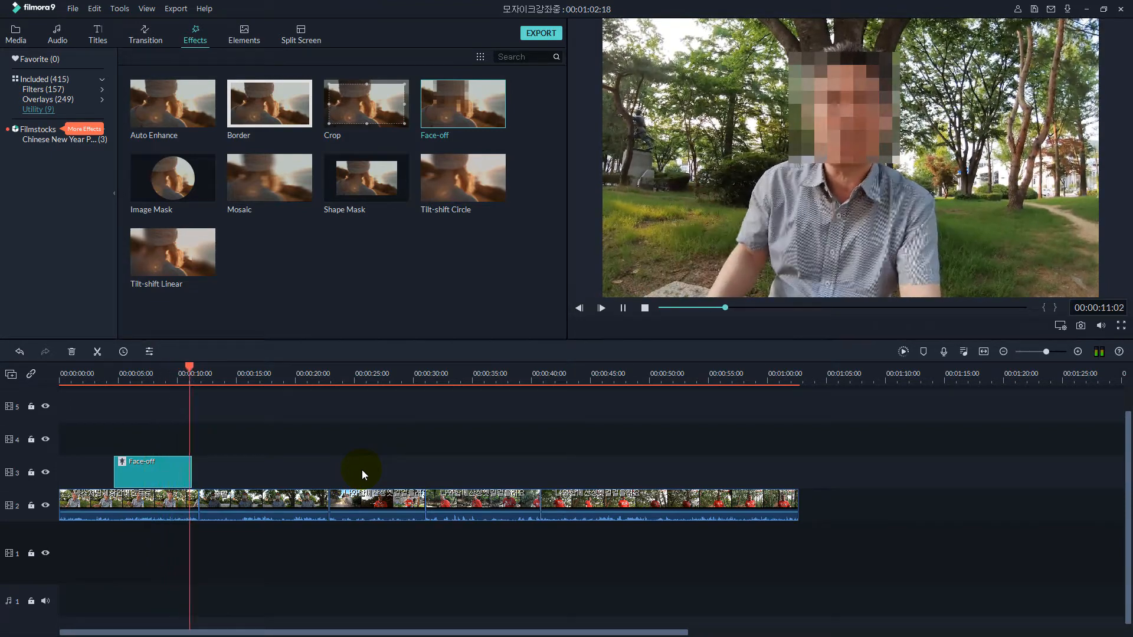
key("space")
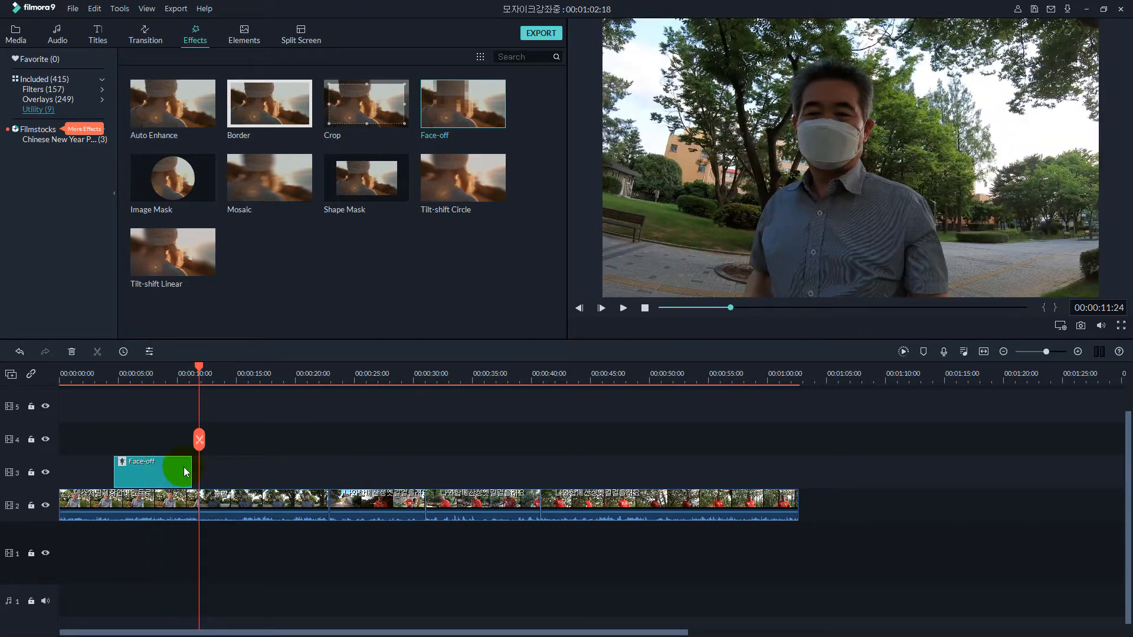
left_click(183, 467)
left_click_drag(193, 467, 211, 465)
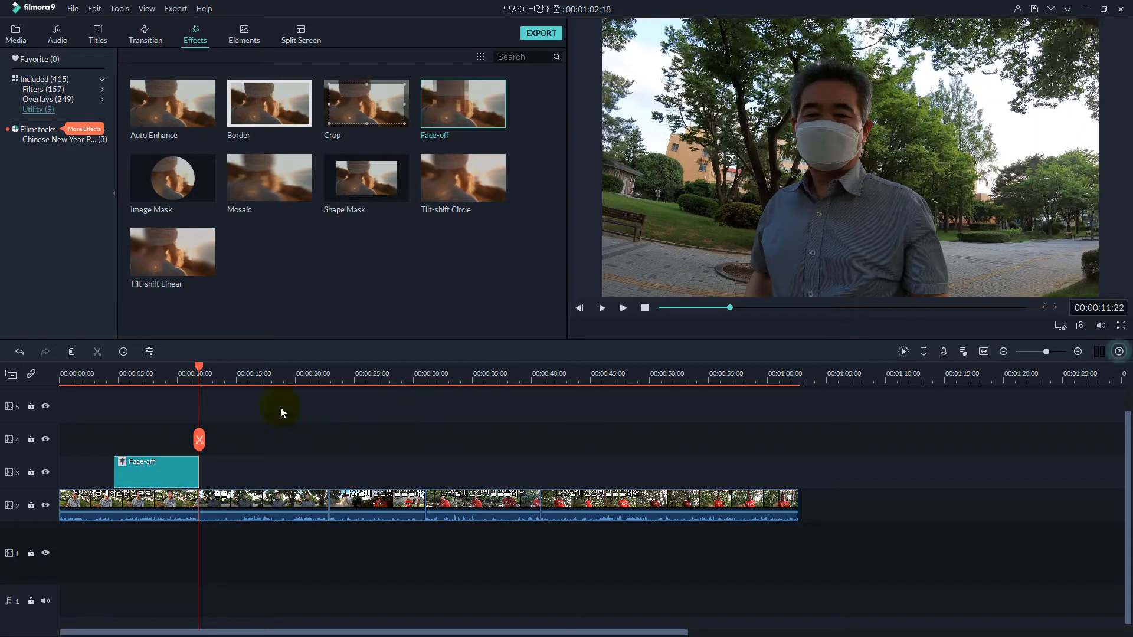
Play back the extended Face-off section from about 4 seconds to about 8 seconds.
left_click_drag(198, 366, 110, 384)
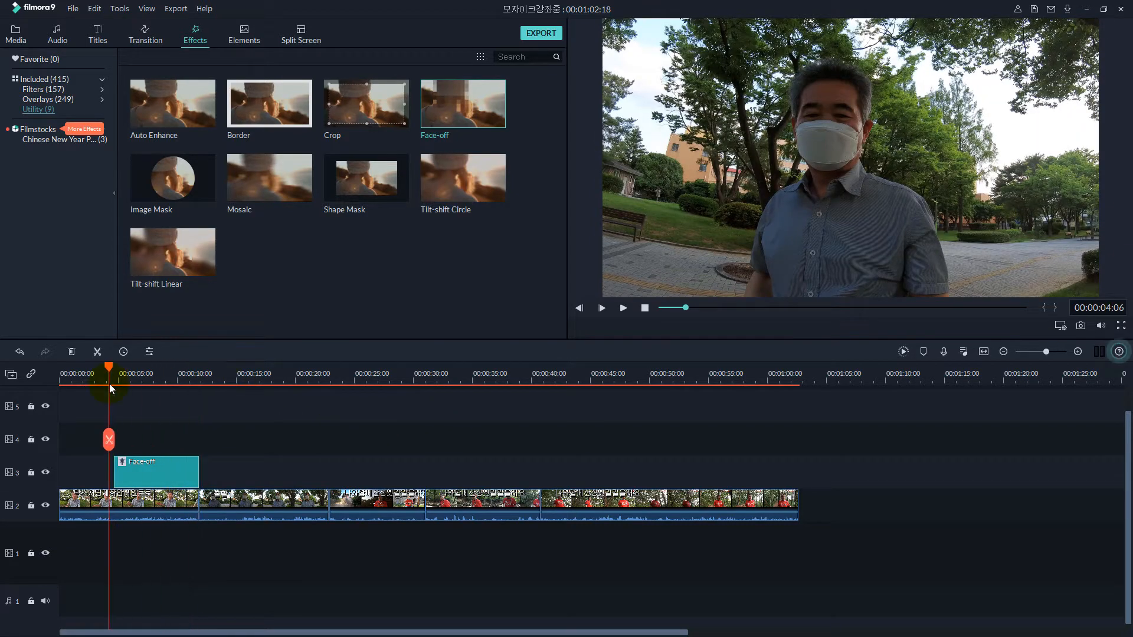
key("space")
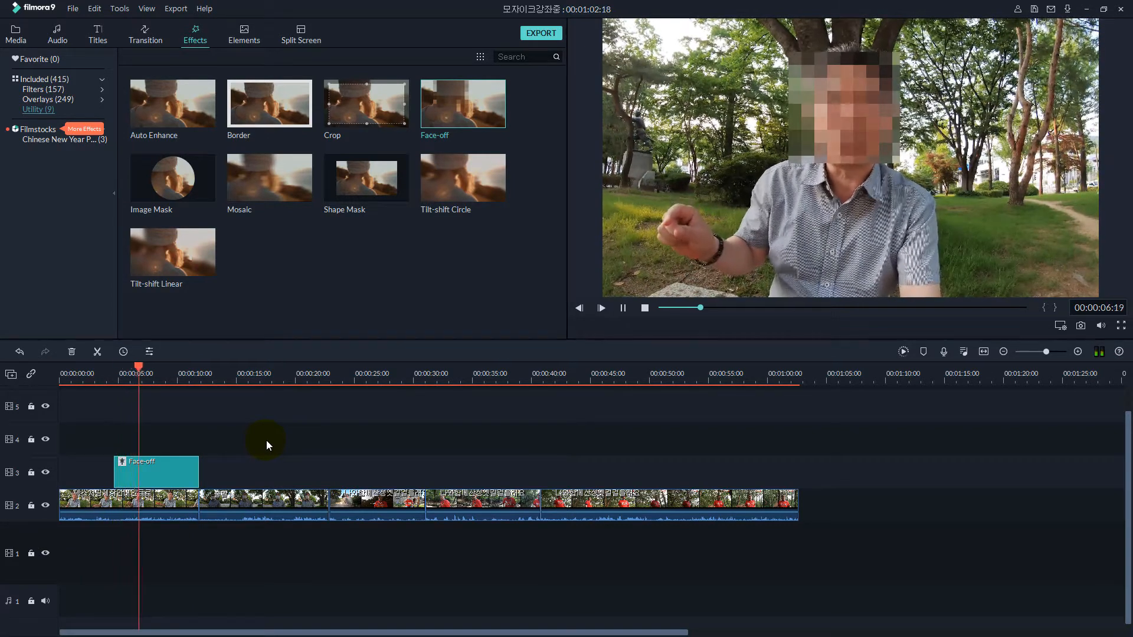
key("space")
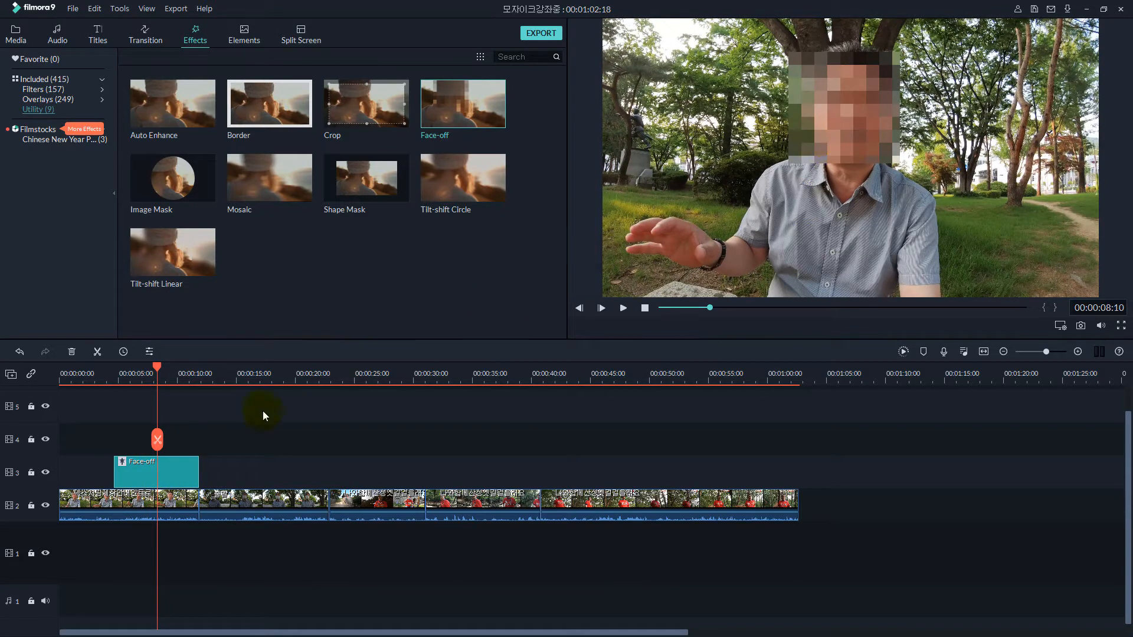
Try the cat and rabbit preset faces in the Face-off effect's settings, and apply the brown dog face.
double_click(171, 473)
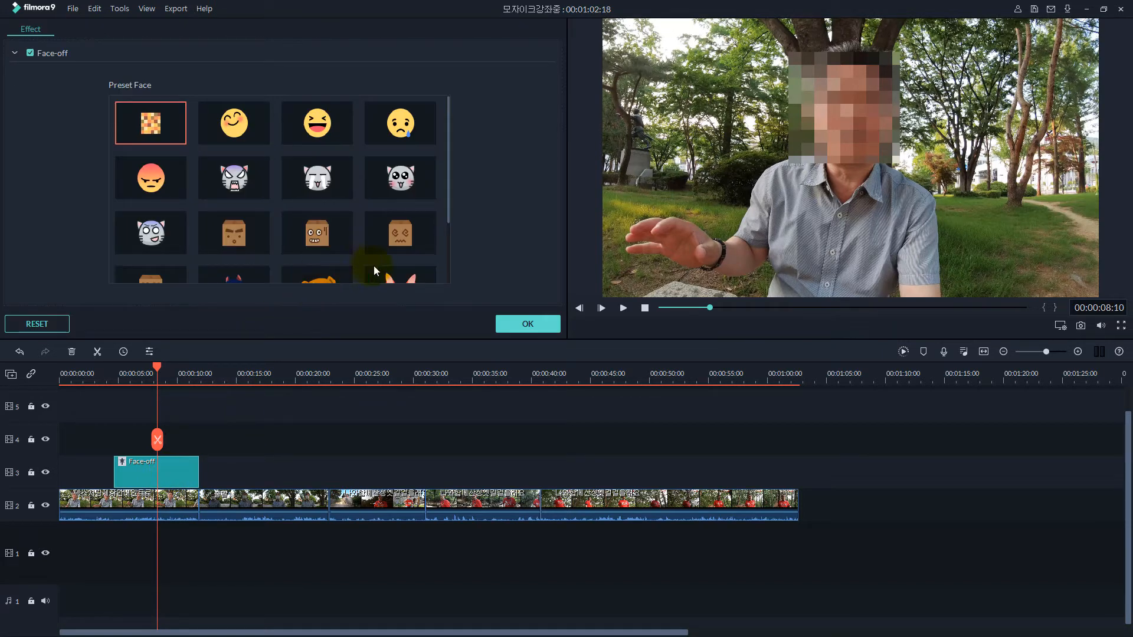
mouse_move(448, 205)
left_mouse_down()
mouse_move(448, 250)
mouse_move(452, 197)
left_mouse_up()
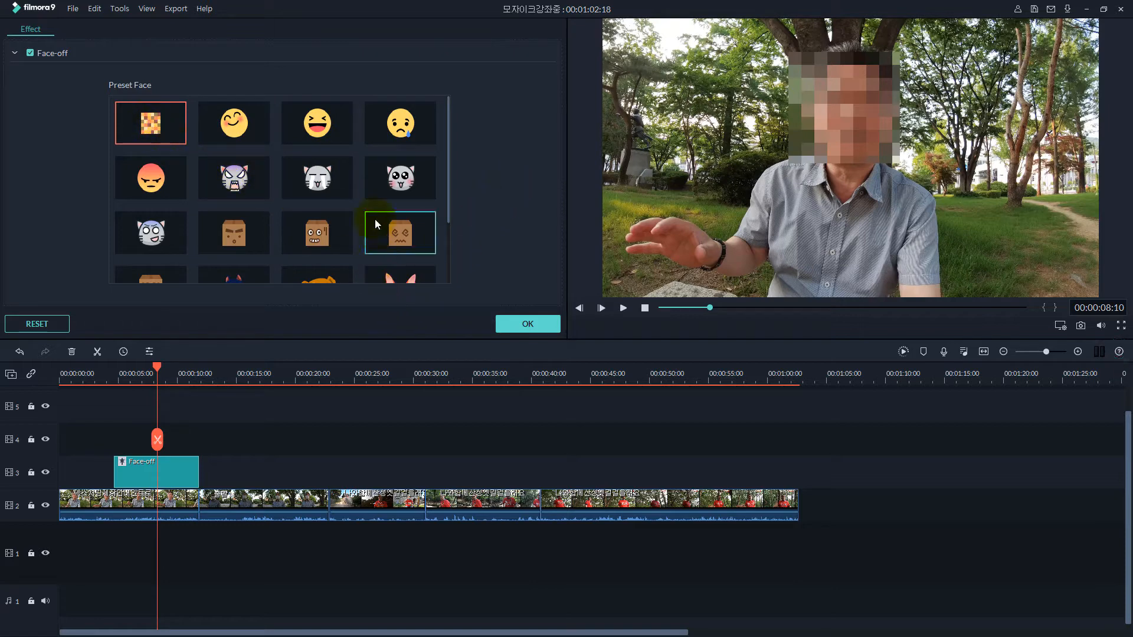
left_click(149, 195)
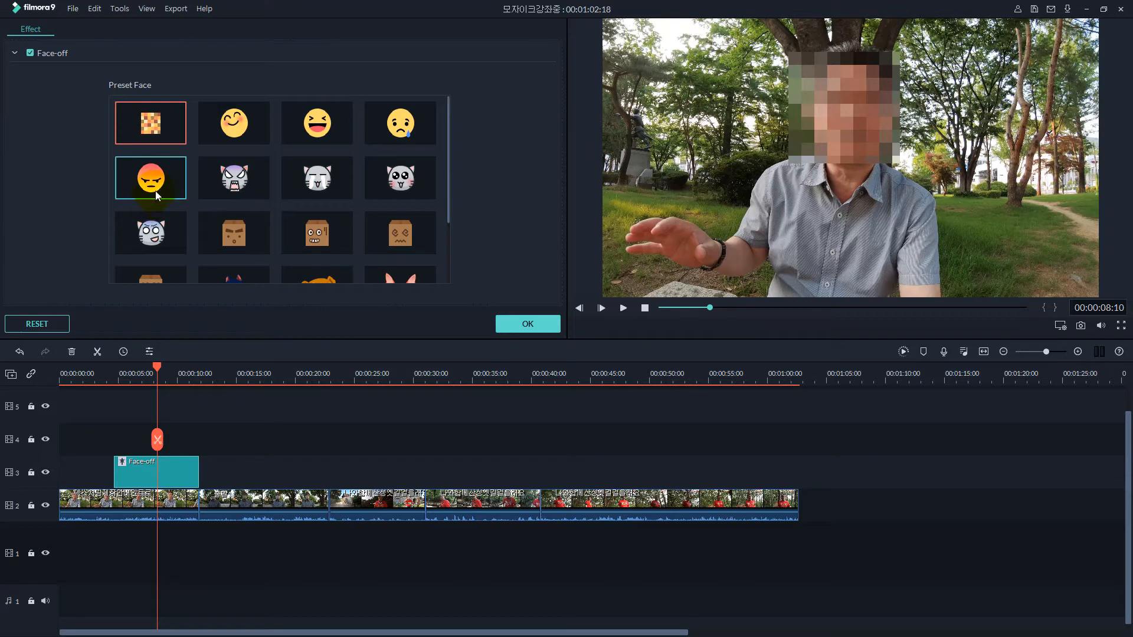
left_click(407, 186)
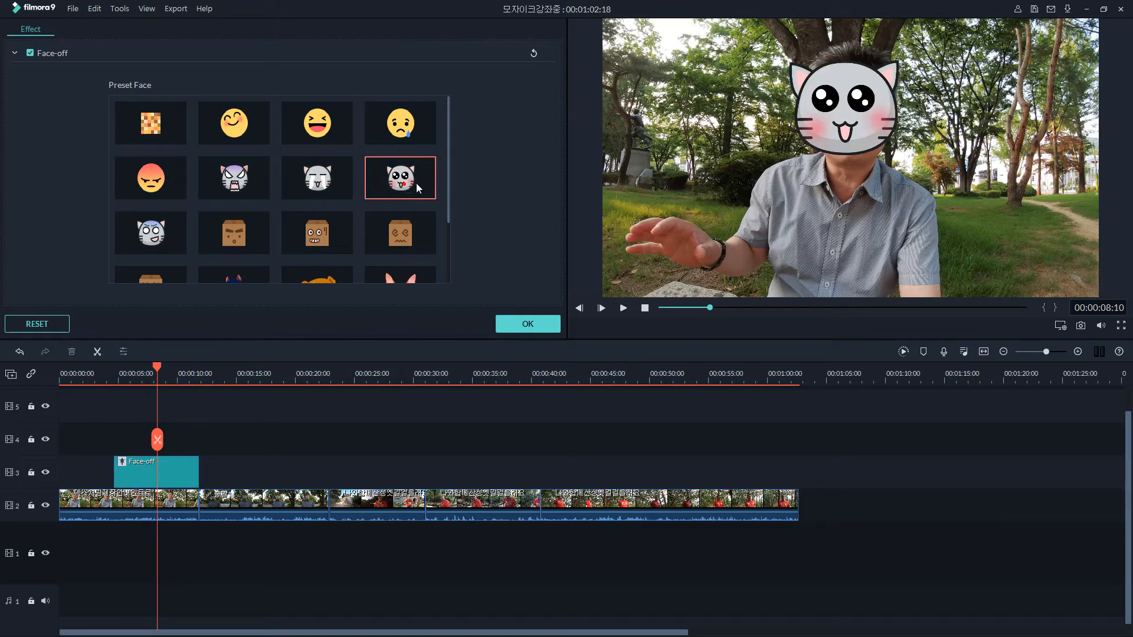
left_click_drag(450, 190, 444, 229)
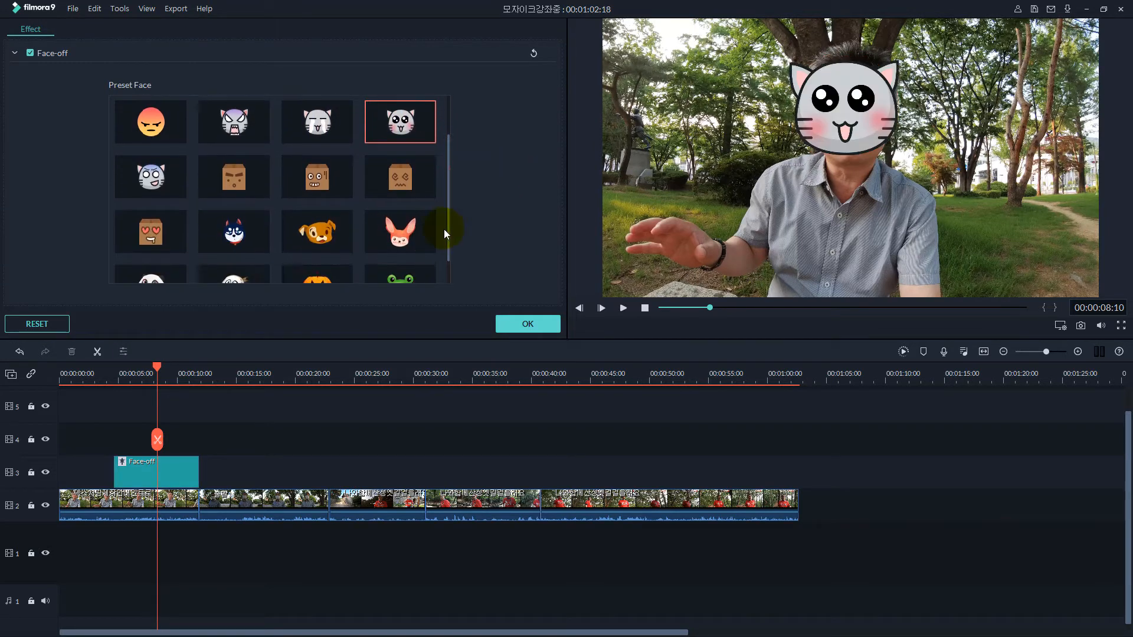
left_click(399, 232)
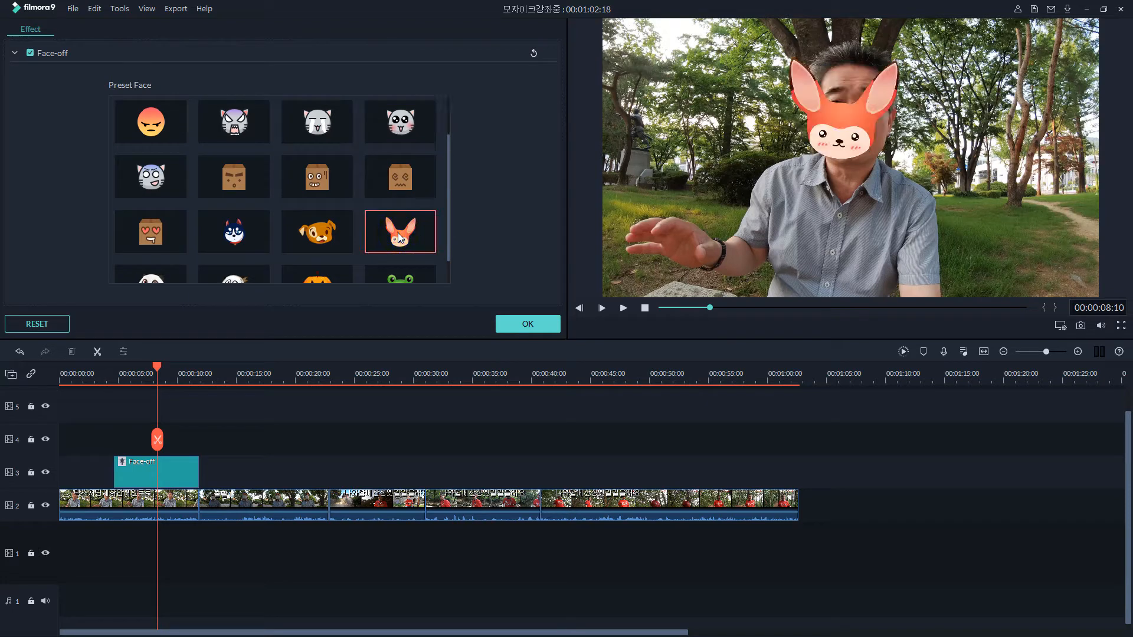
left_click(305, 234)
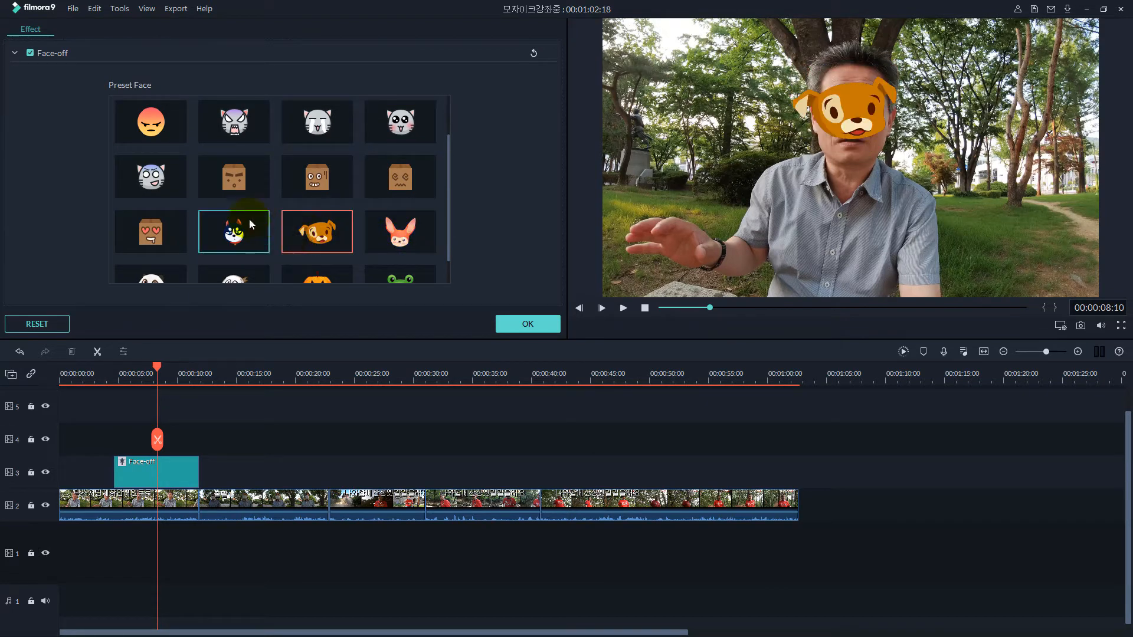
Scale the first video clip to 100.60% in the preview with its position at 0, 0, undoing a trial shift.
left_click(847, 120)
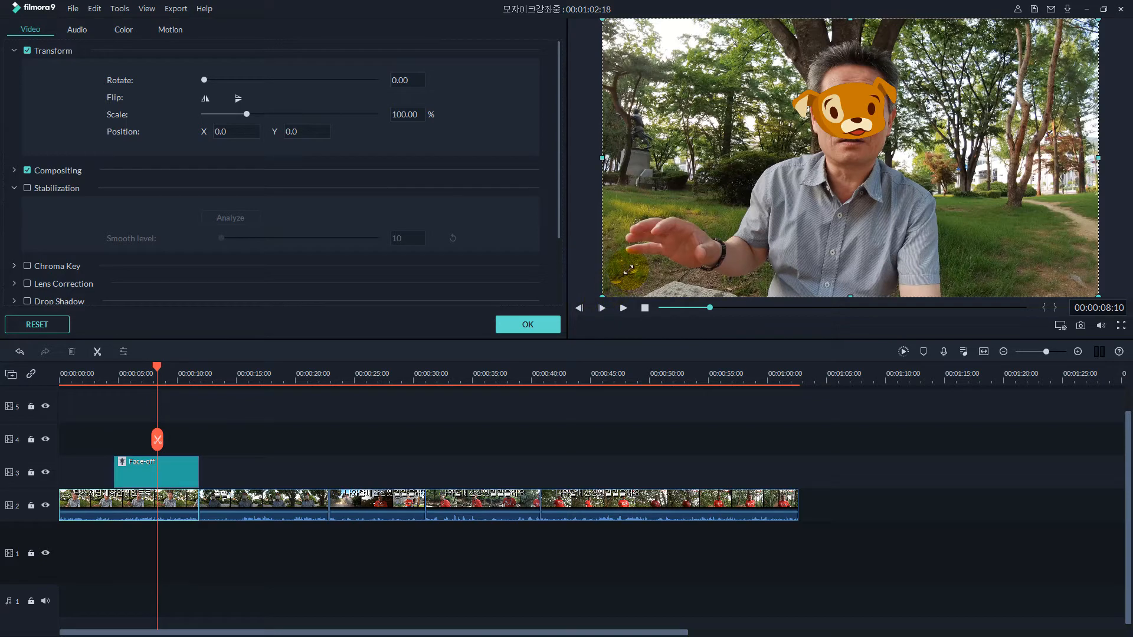
mouse_move(603, 295)
left_mouse_down()
mouse_move(632, 279)
mouse_move(597, 300)
mouse_move(600, 287)
left_mouse_up()
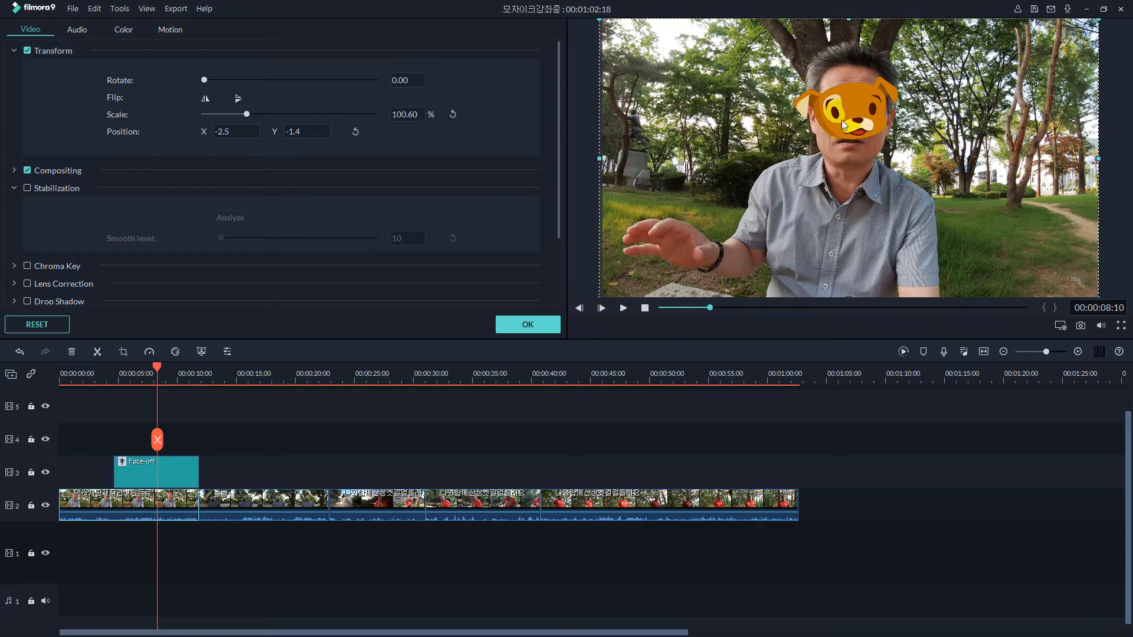
left_click_drag(847, 115, 860, 113)
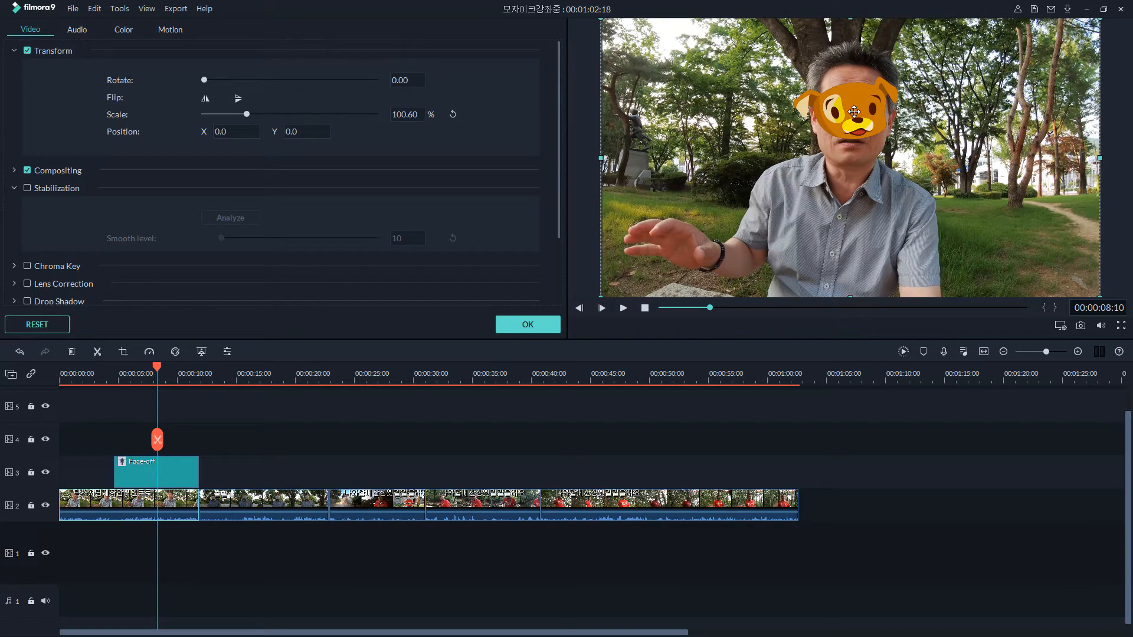
left_click_drag(854, 112, 821, 130)
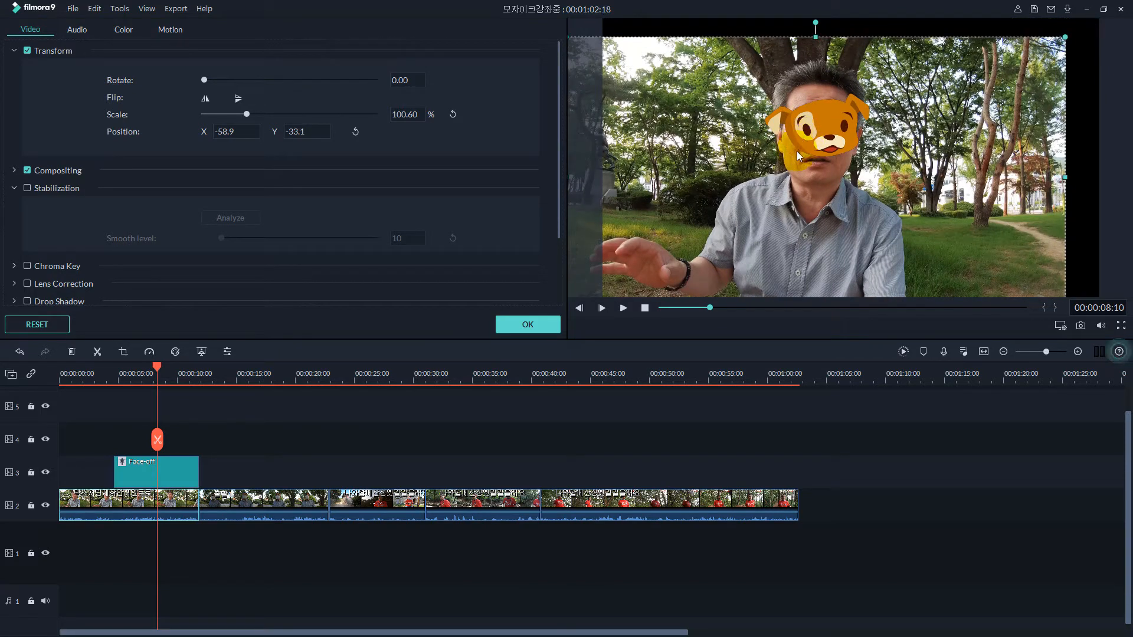
key("ctrl+z")
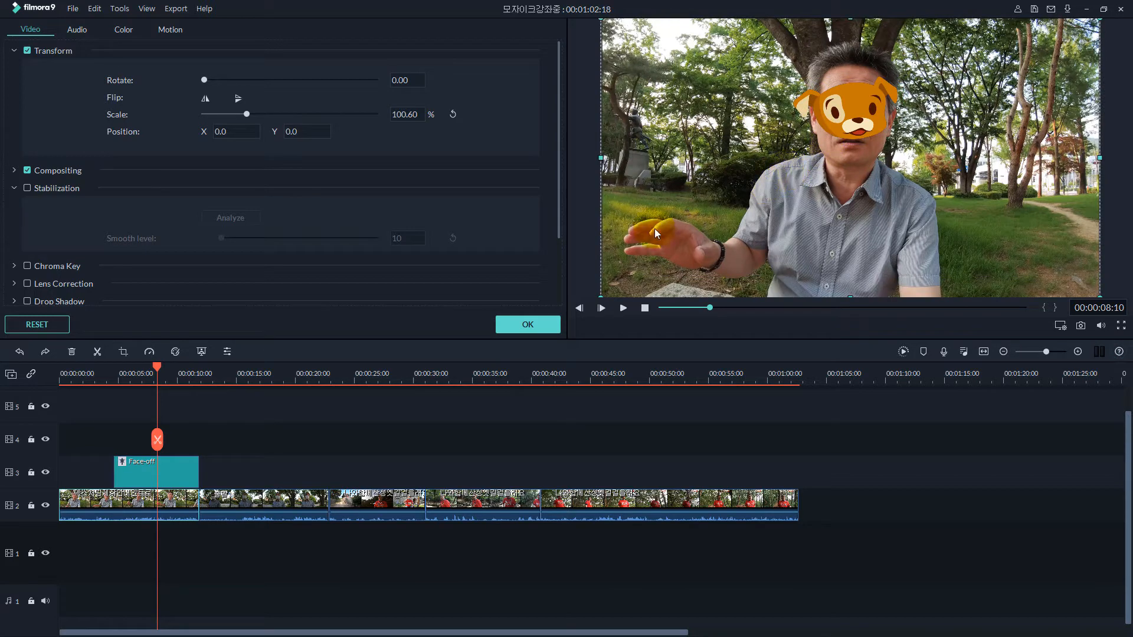
left_click(534, 326)
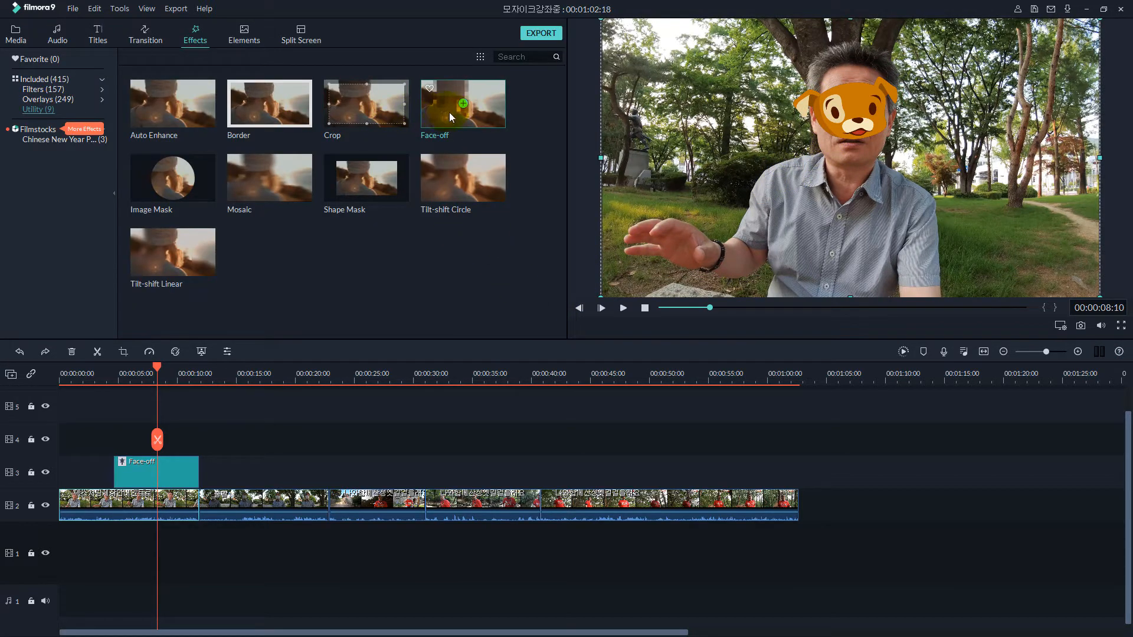
Try the pumpkin preset face in the Face-off effect's settings, and apply the pixelated mosaic face.
double_click(175, 469)
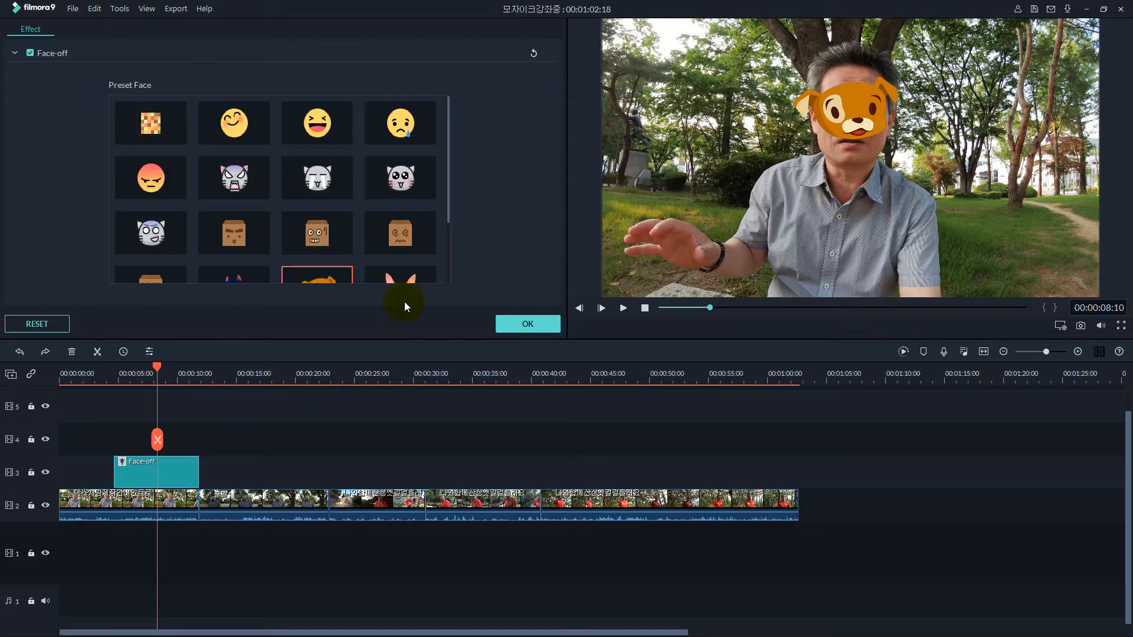
left_click_drag(447, 193, 441, 271)
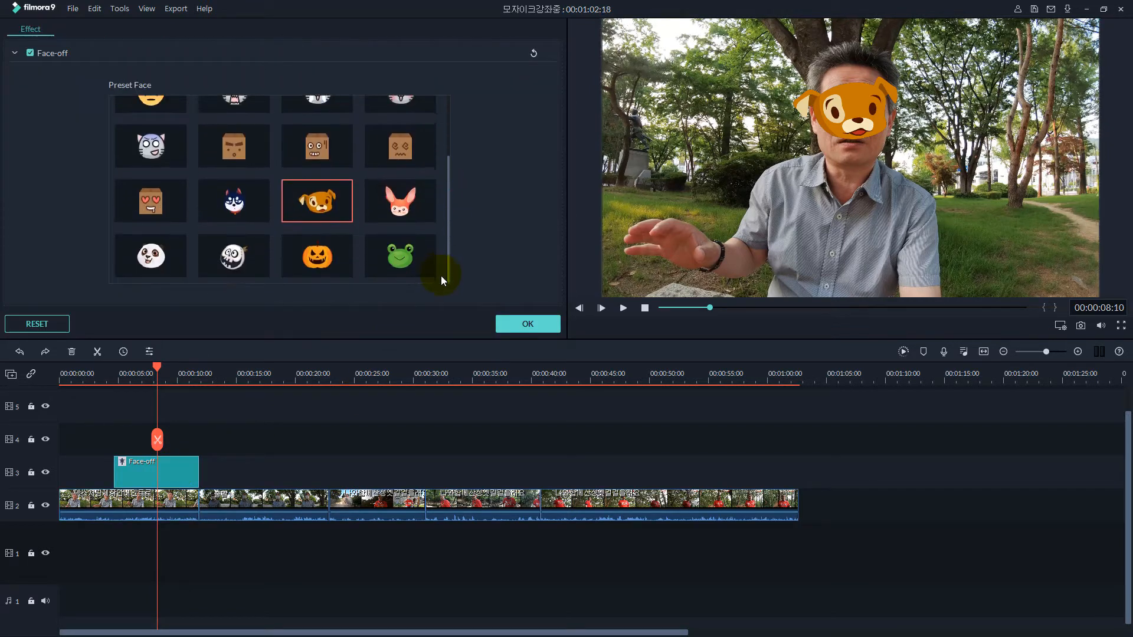
left_click(320, 267)
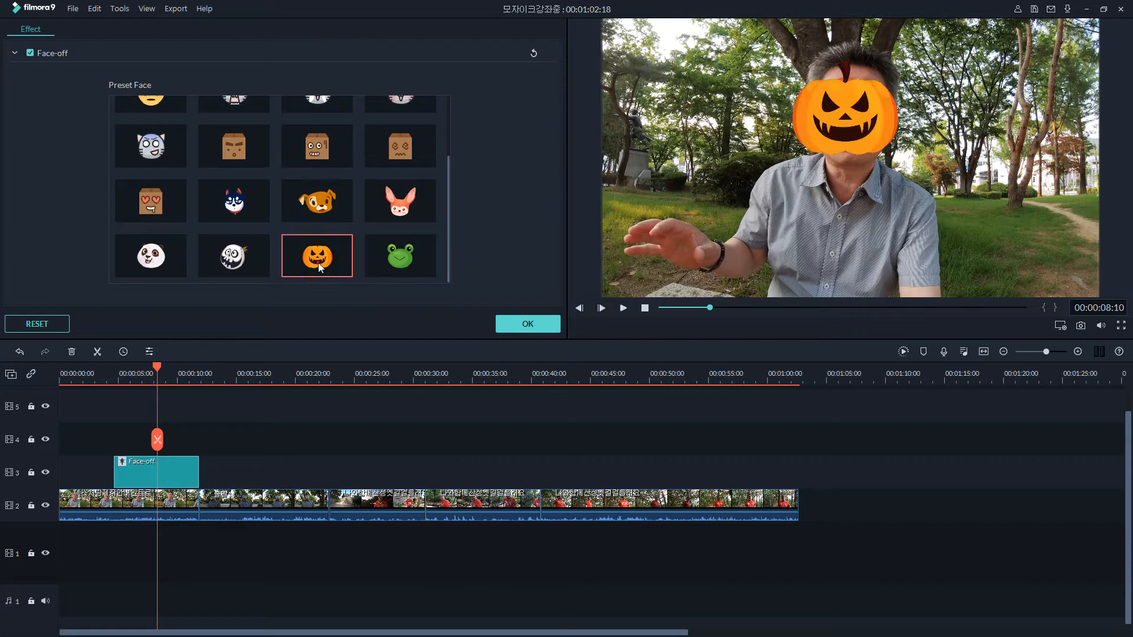
scroll(362, 196, "up", 3)
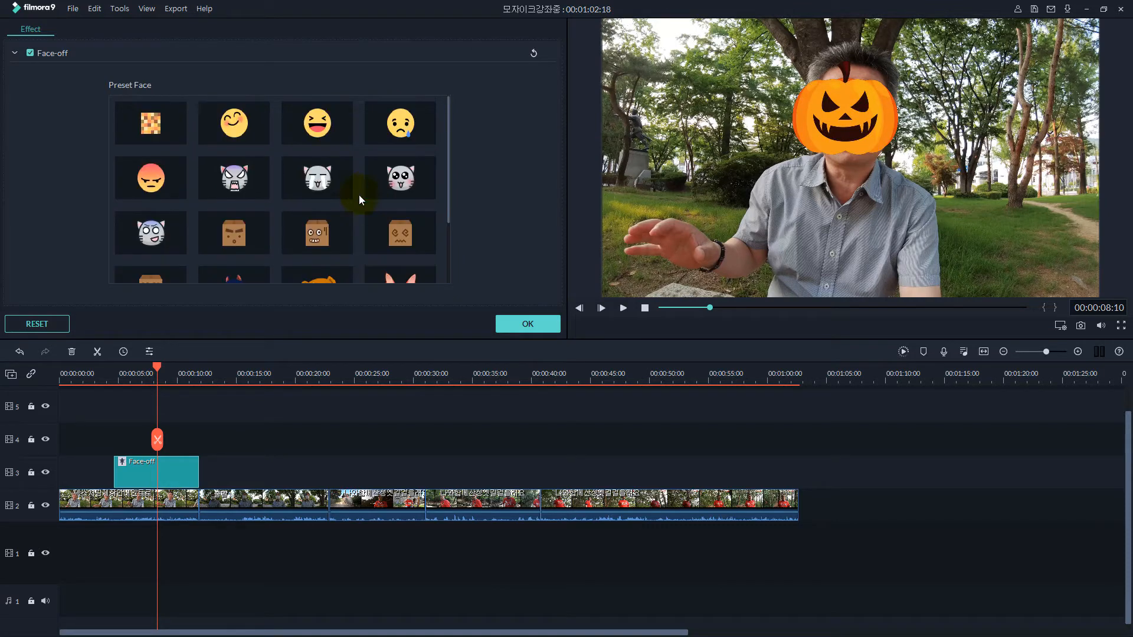
left_click(150, 131)
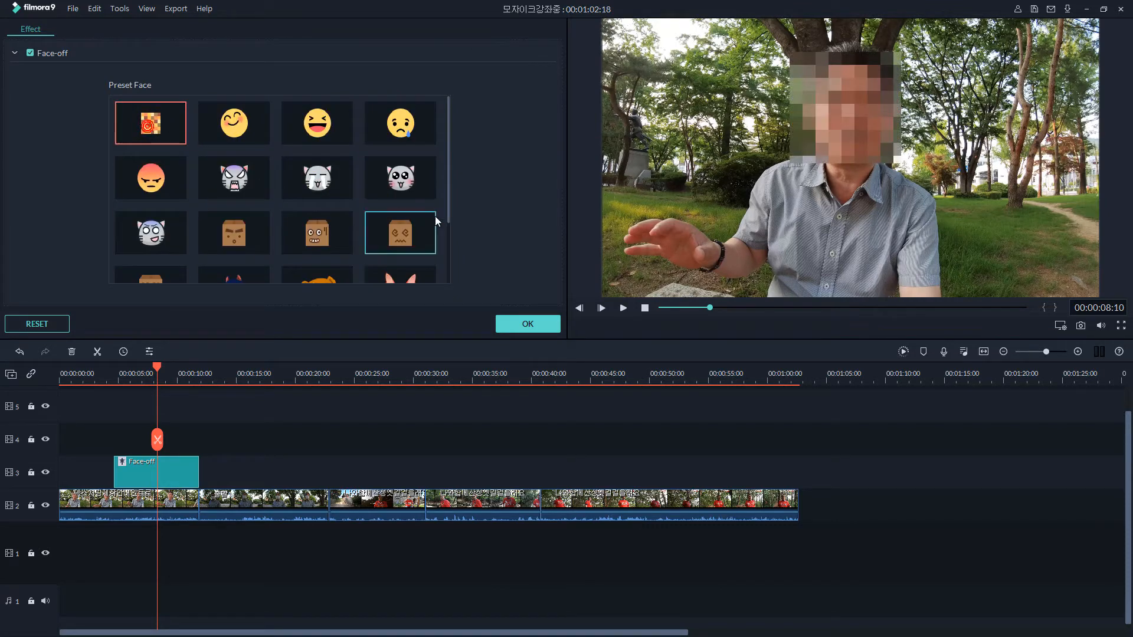
left_click(521, 327)
Play back the pixelated Face-off section from about 2 seconds to about 8 seconds.
left_click_drag(156, 369, 86, 389)
key("space")
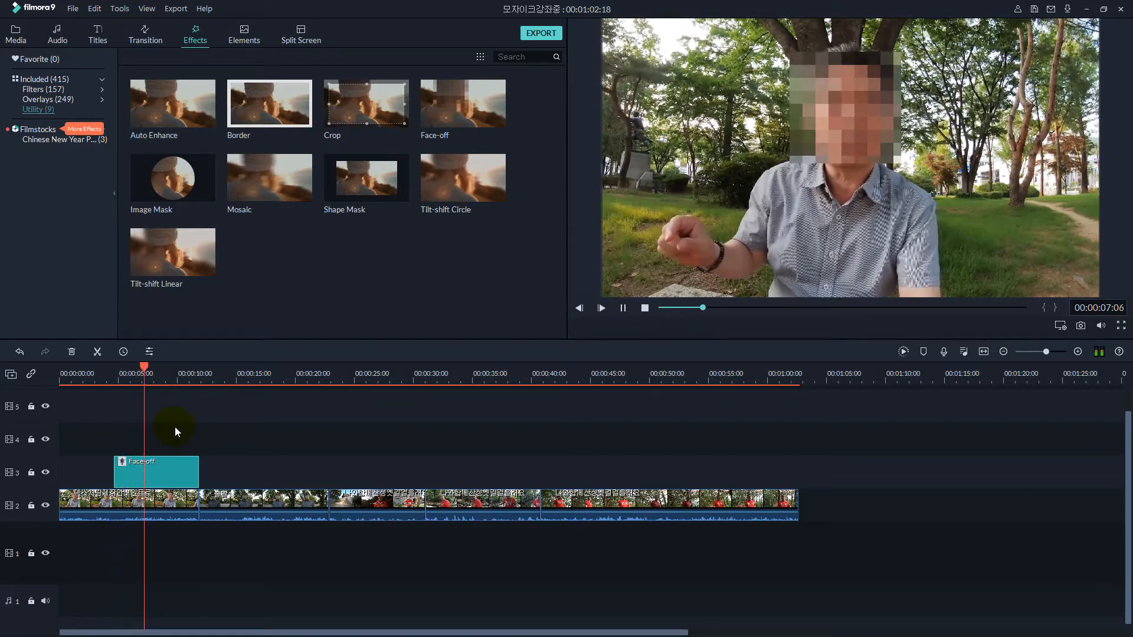
key("space")
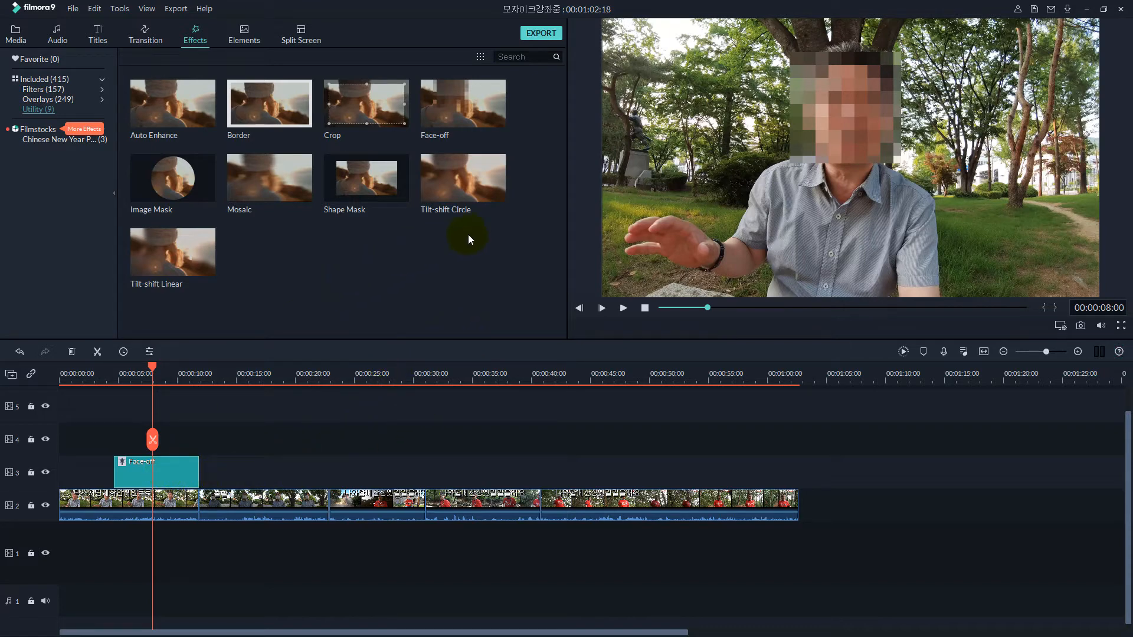
left_click(165, 472)
left_click_drag(462, 123, 208, 495)
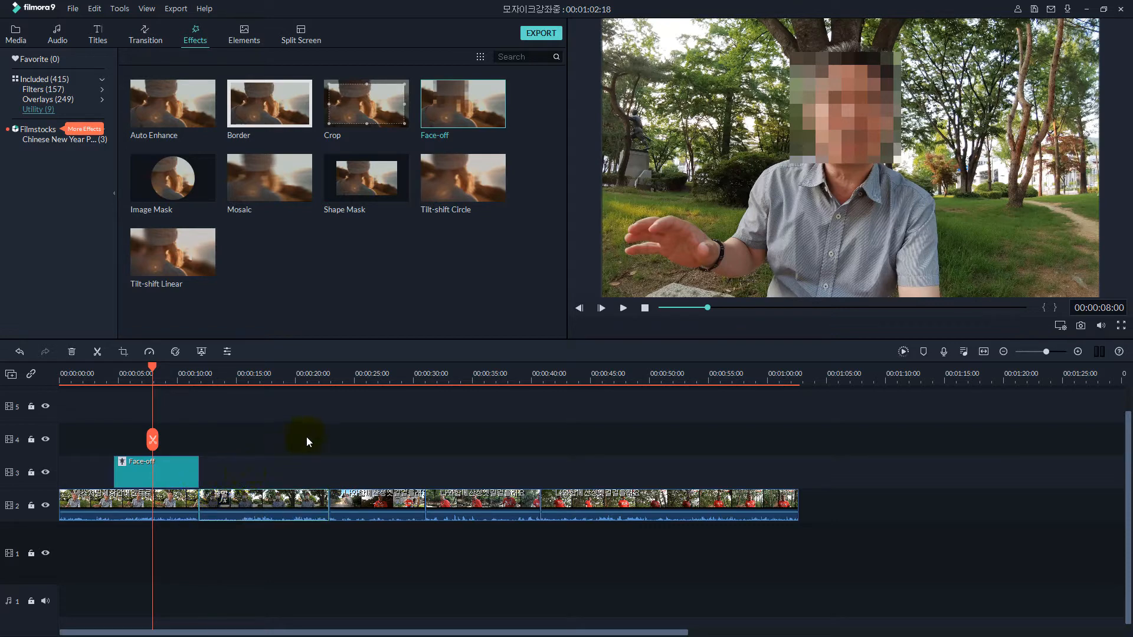
key("ctrl+z")
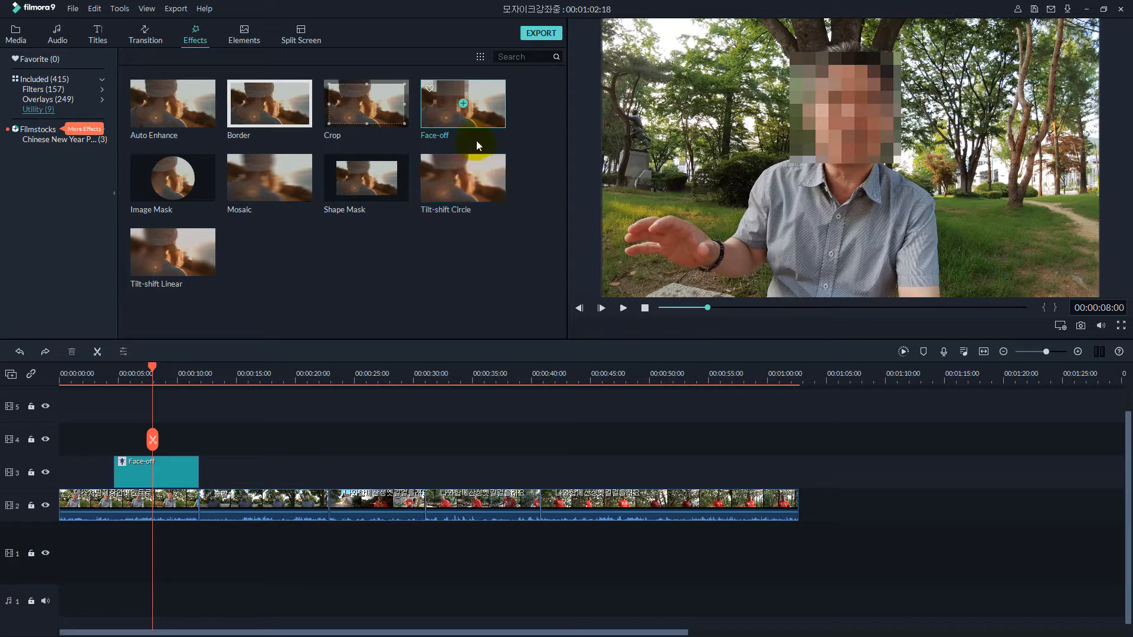
Add a Face-off effect spanning the whole second clip on track 3, and play it back from about 12 to 24 seconds.
left_click_drag(484, 120, 328, 476)
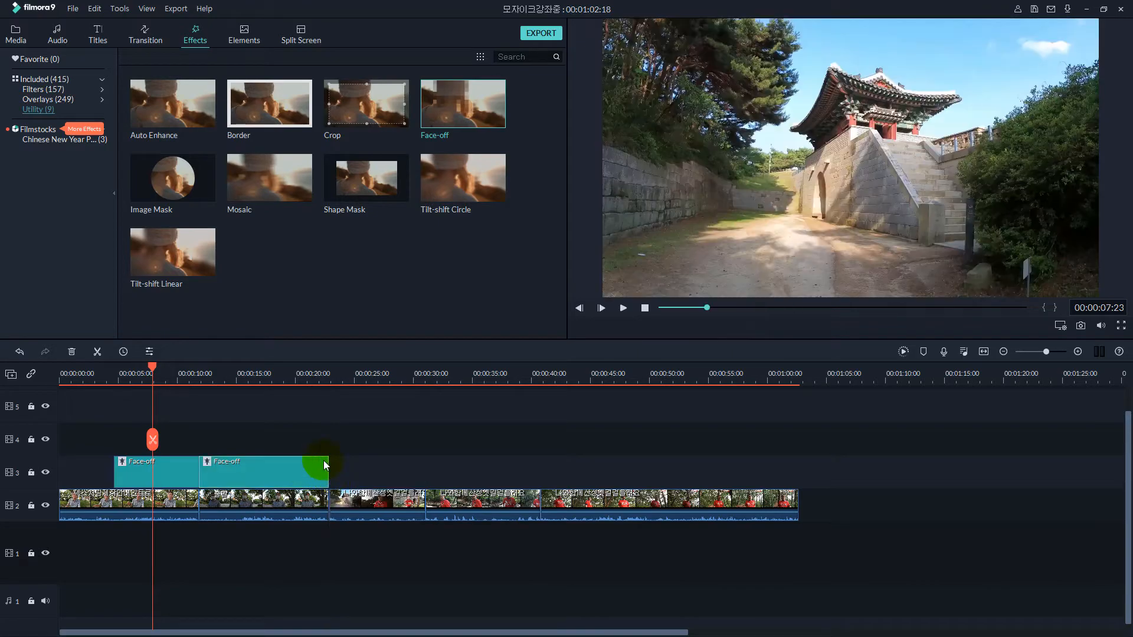
left_click(201, 382)
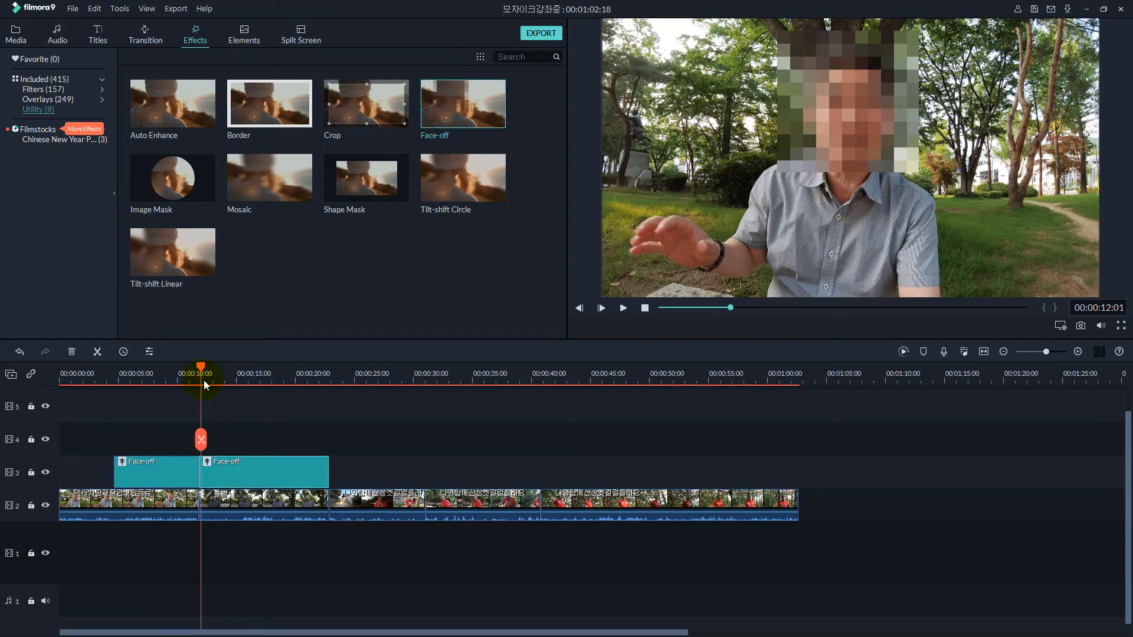
key("space")
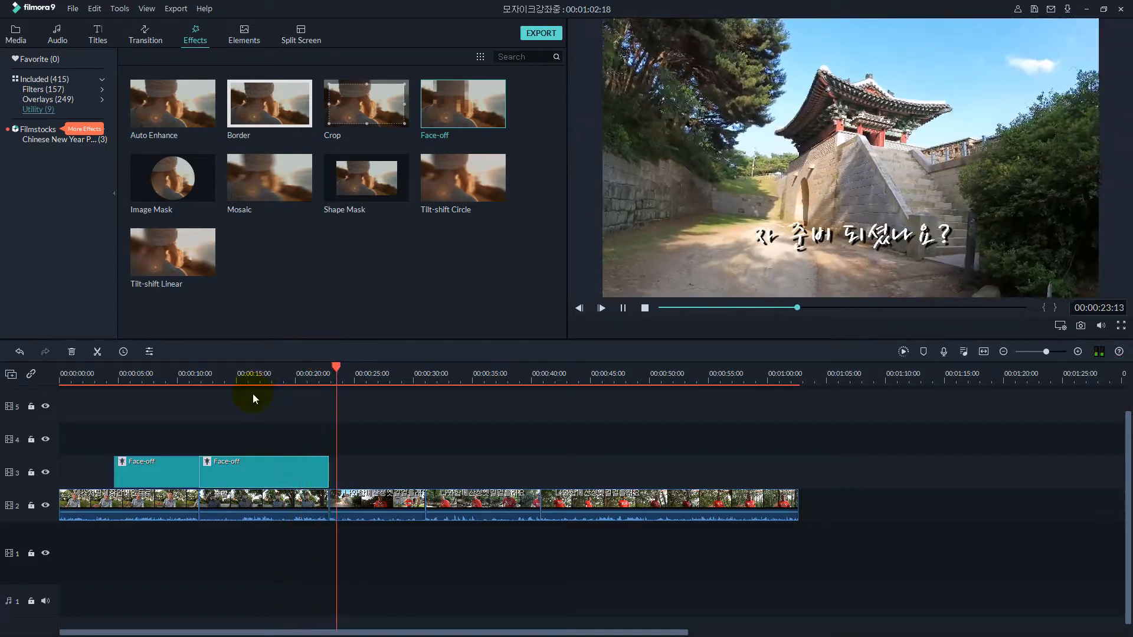
key("space")
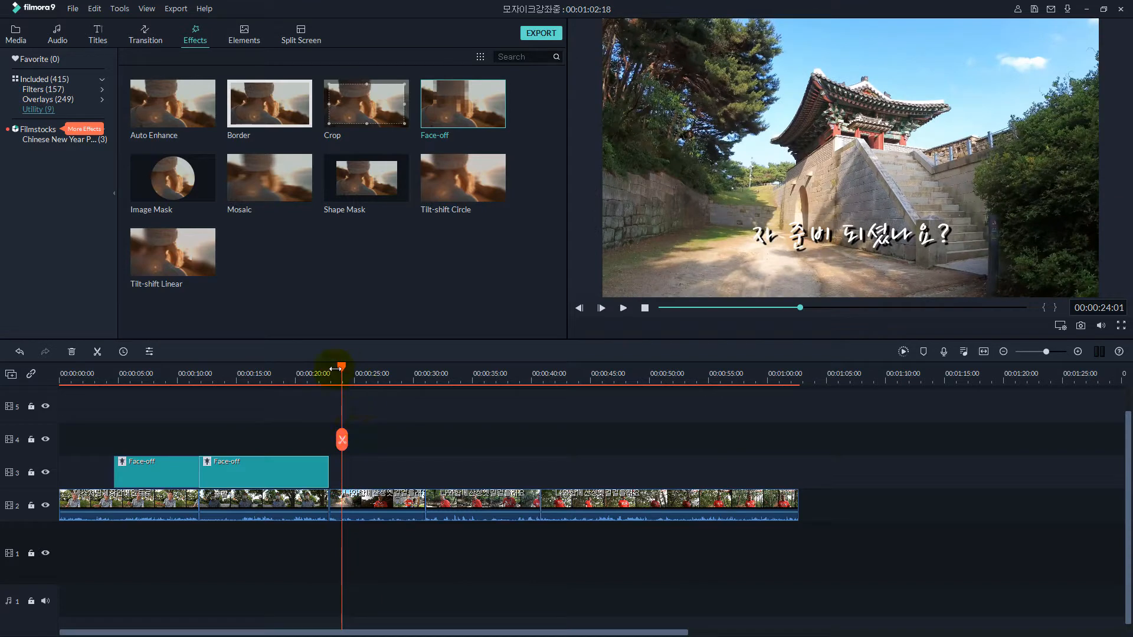
Add a Face-off effect from about 27 seconds to the end of the fourth clip, and play back to about 43 seconds.
left_click_drag(341, 368, 379, 381)
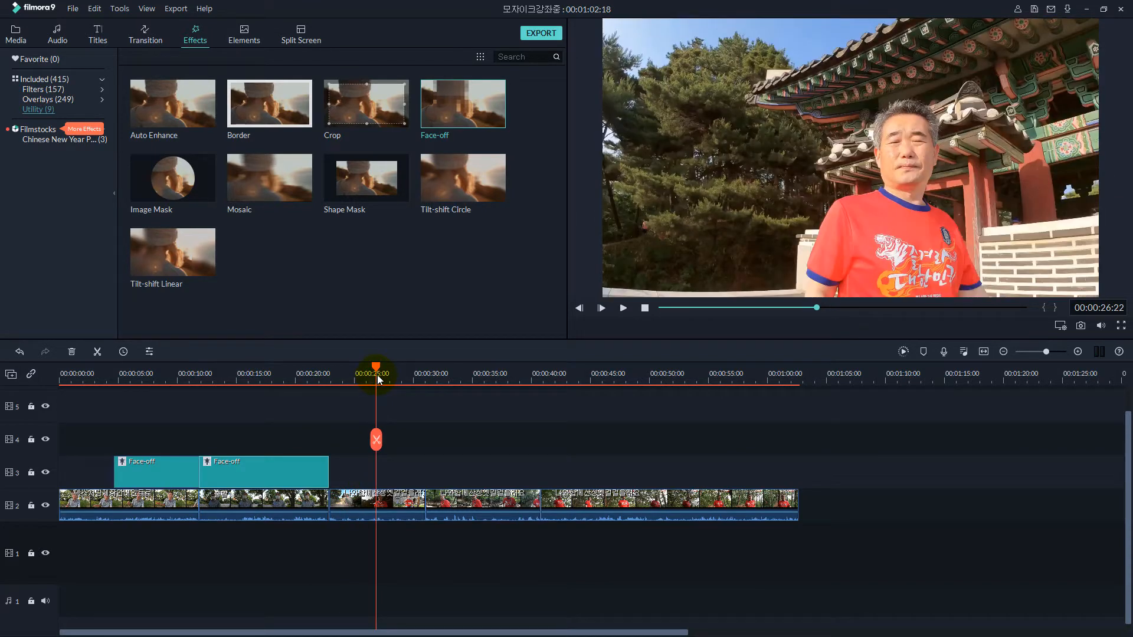
left_click_drag(444, 138, 540, 483)
key("space")
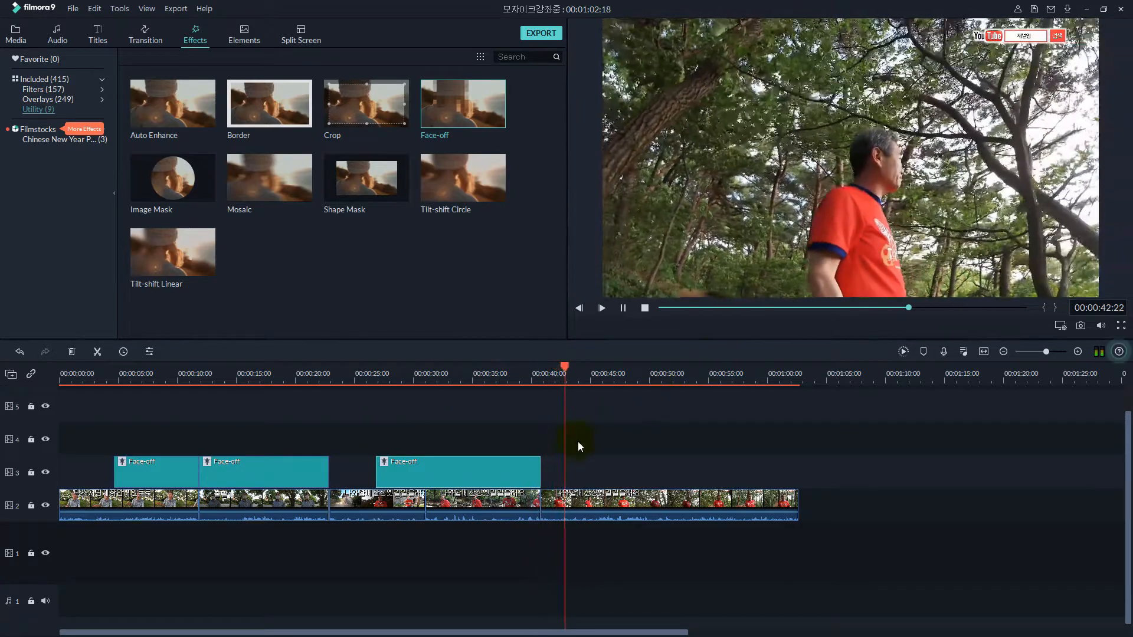
key("space")
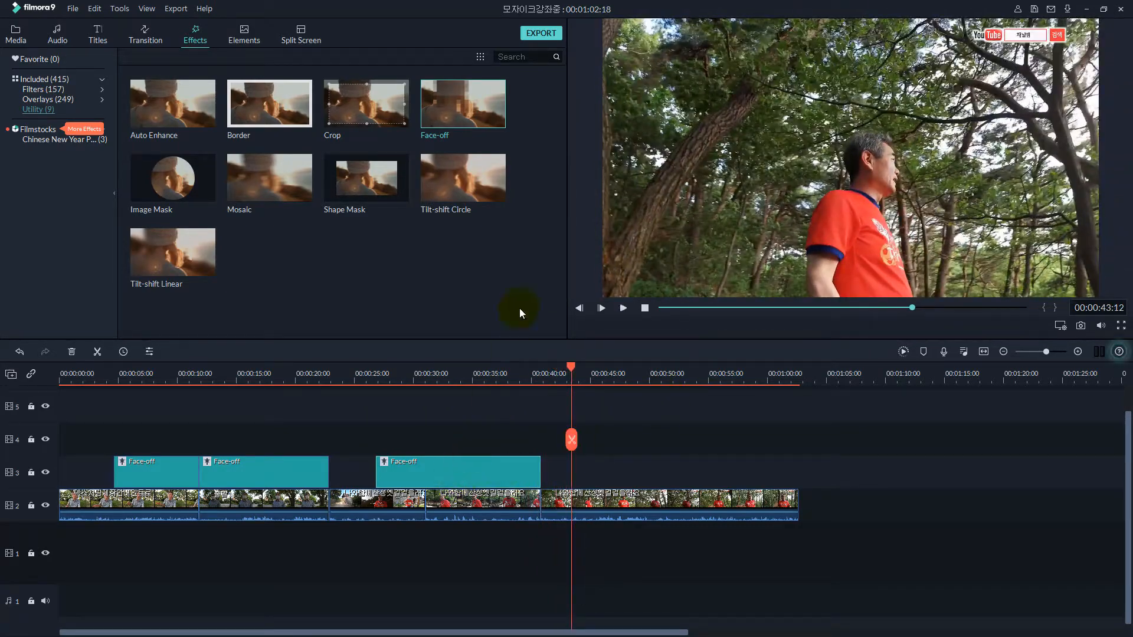
Add a Face-off effect from about 42 seconds to the end of the last clip, and play it back to about 55 seconds.
left_click_drag(430, 89, 548, 483)
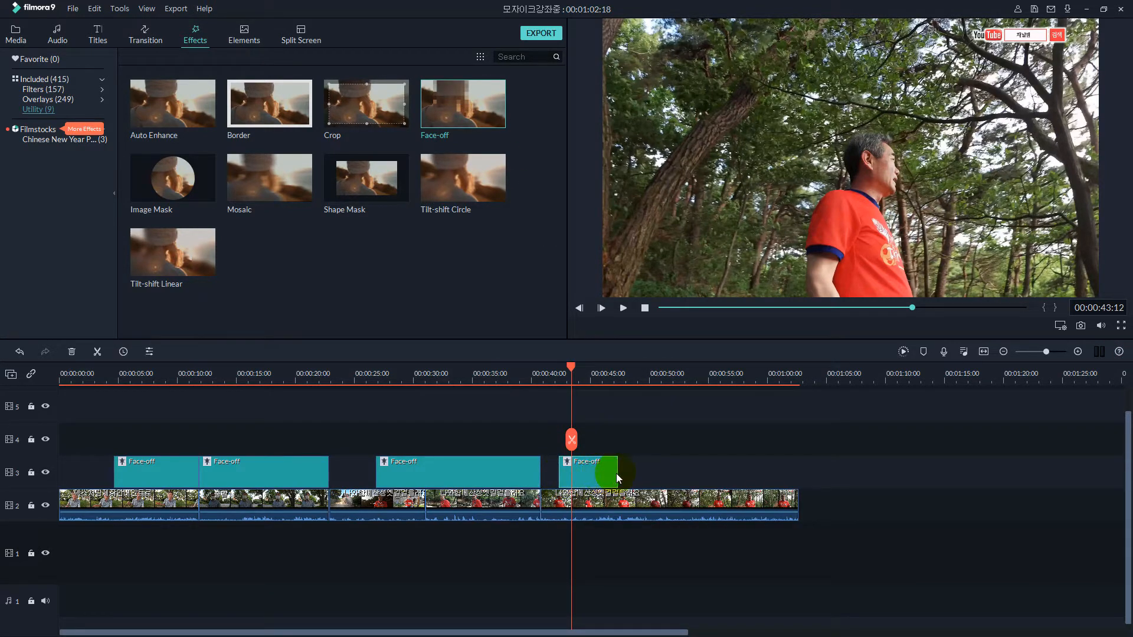
left_click_drag(618, 479, 799, 475)
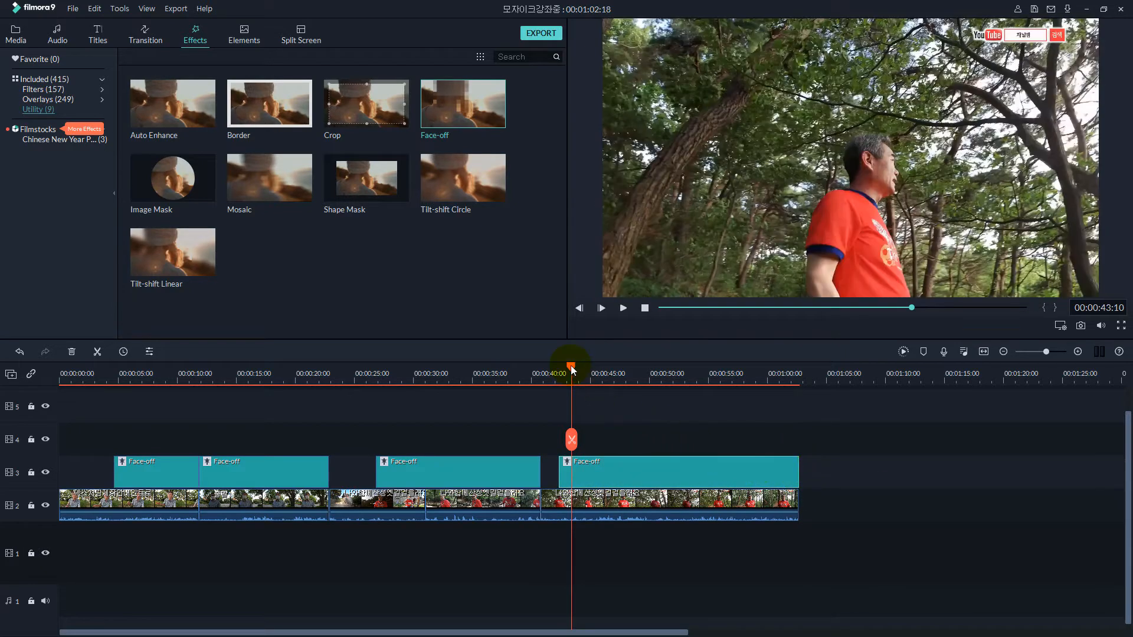
left_click_drag(571, 370, 562, 370)
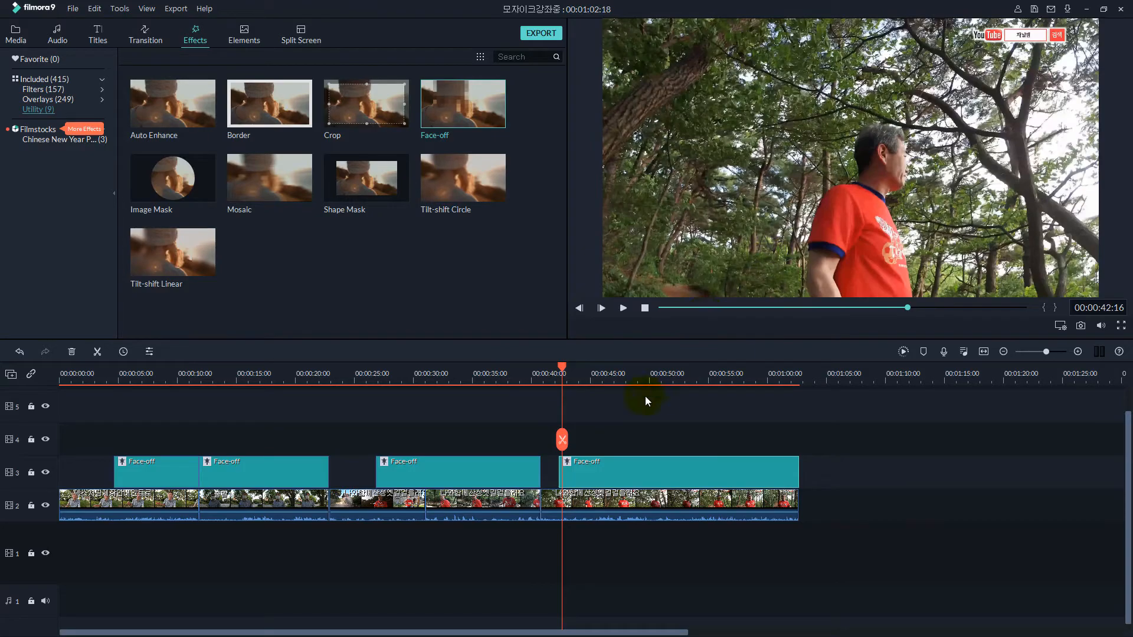
key("space")
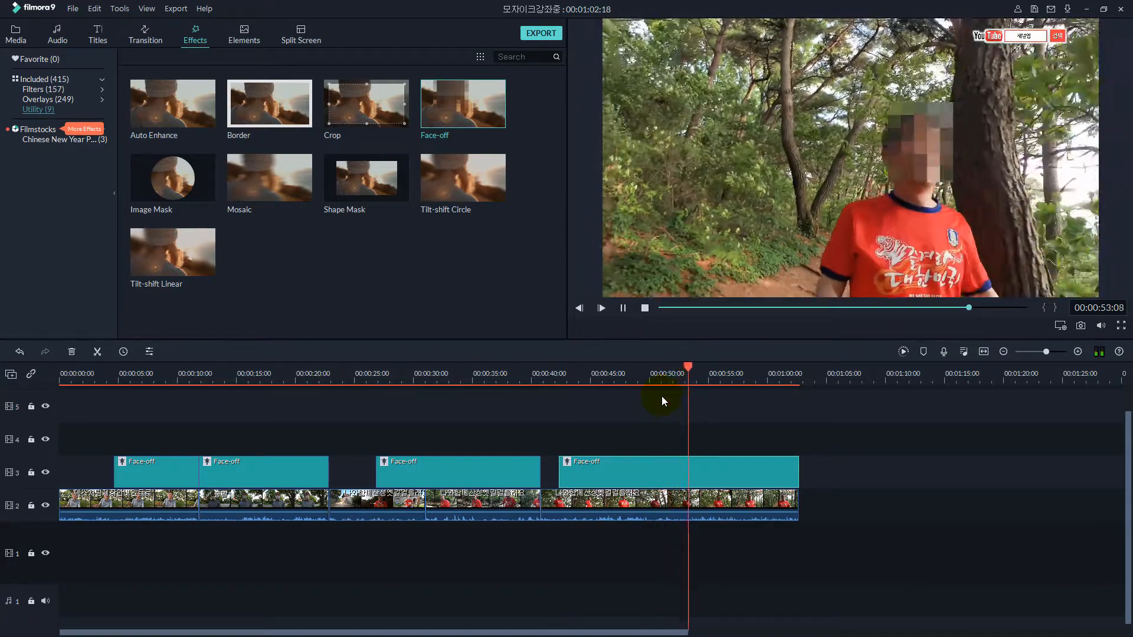
key("space")
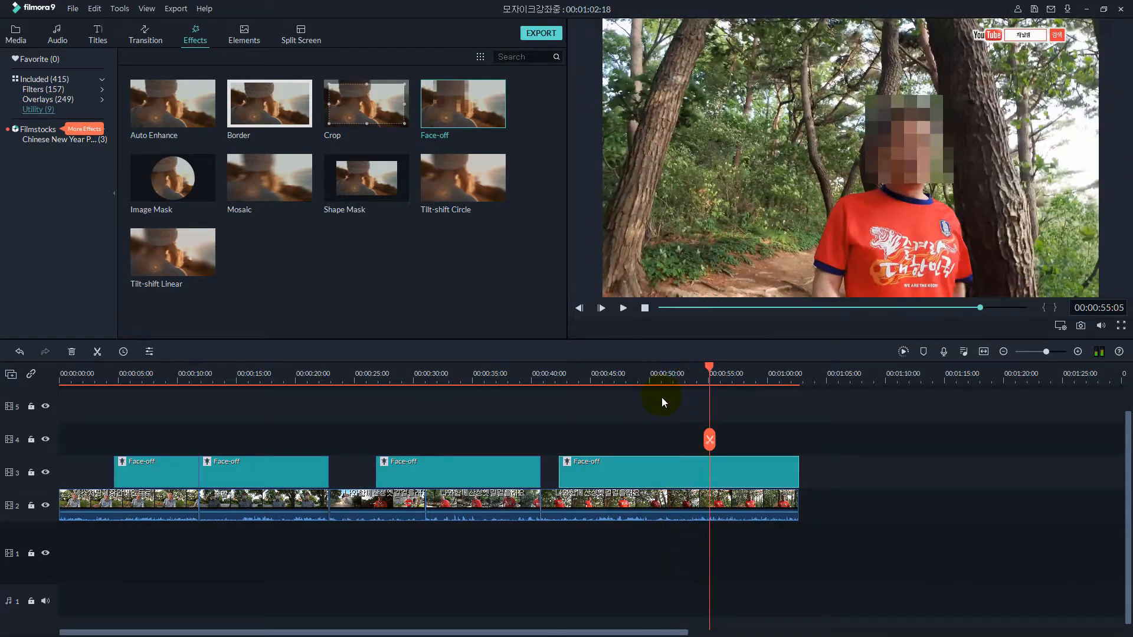
Delete all four Face-off effects from track 3.
left_click(626, 473)
left_click(627, 476)
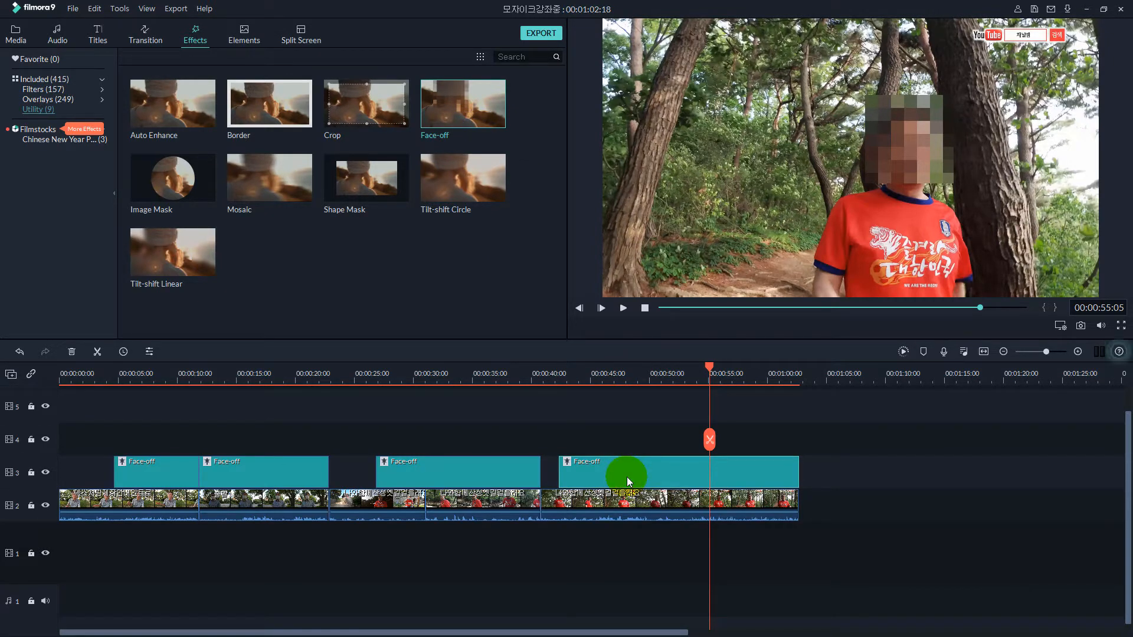
left_click(614, 479)
key("Delete")
left_click(532, 465)
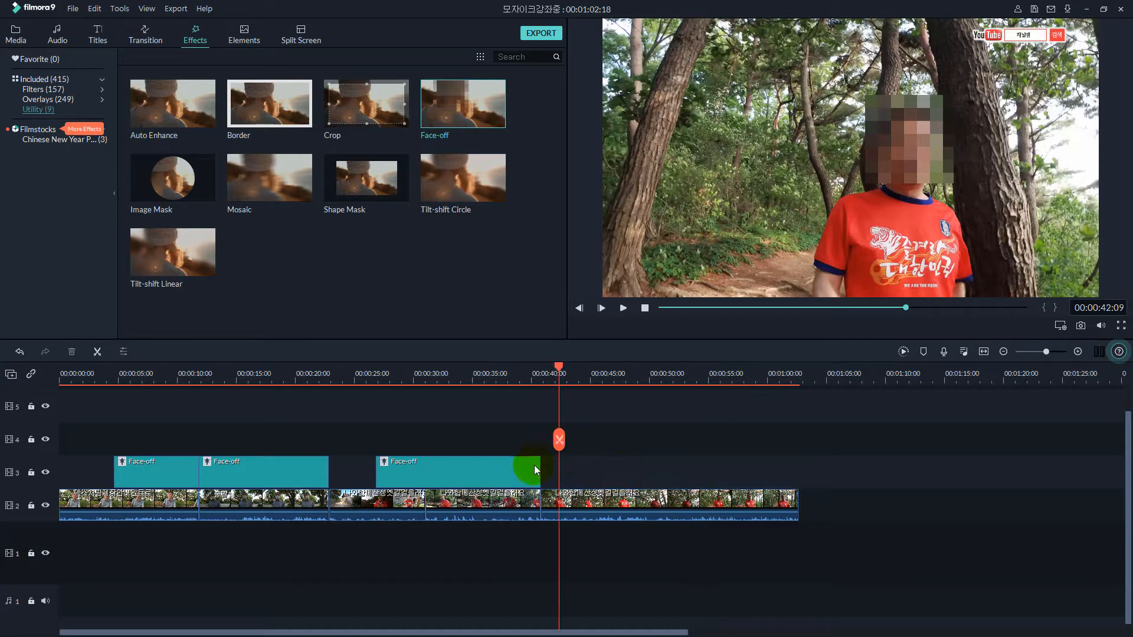
key("Delete")
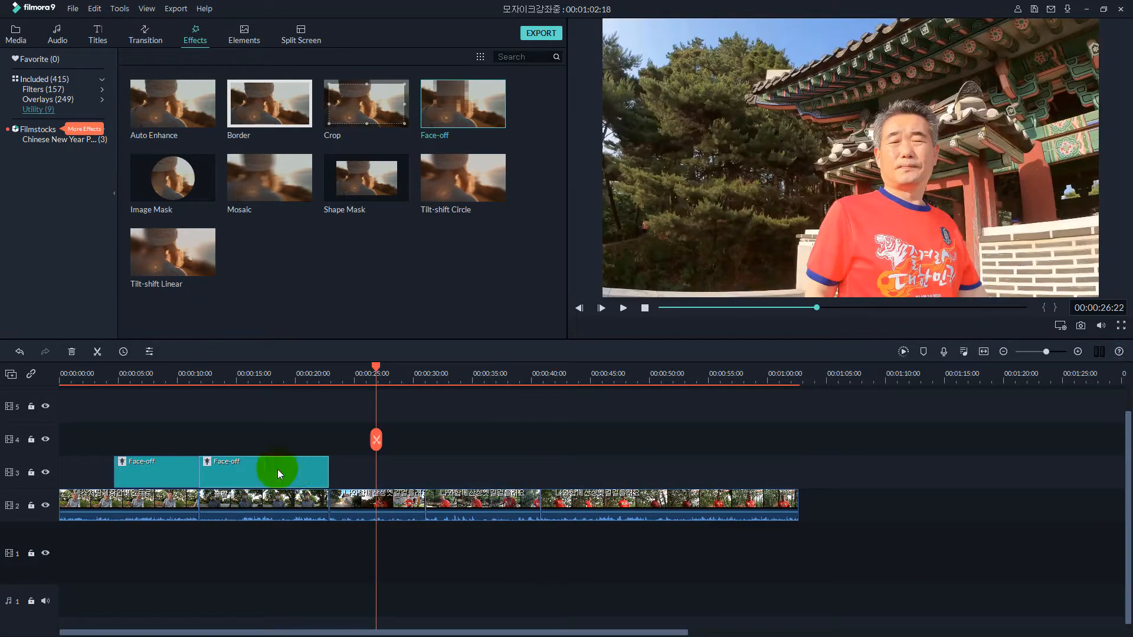
left_click(245, 372)
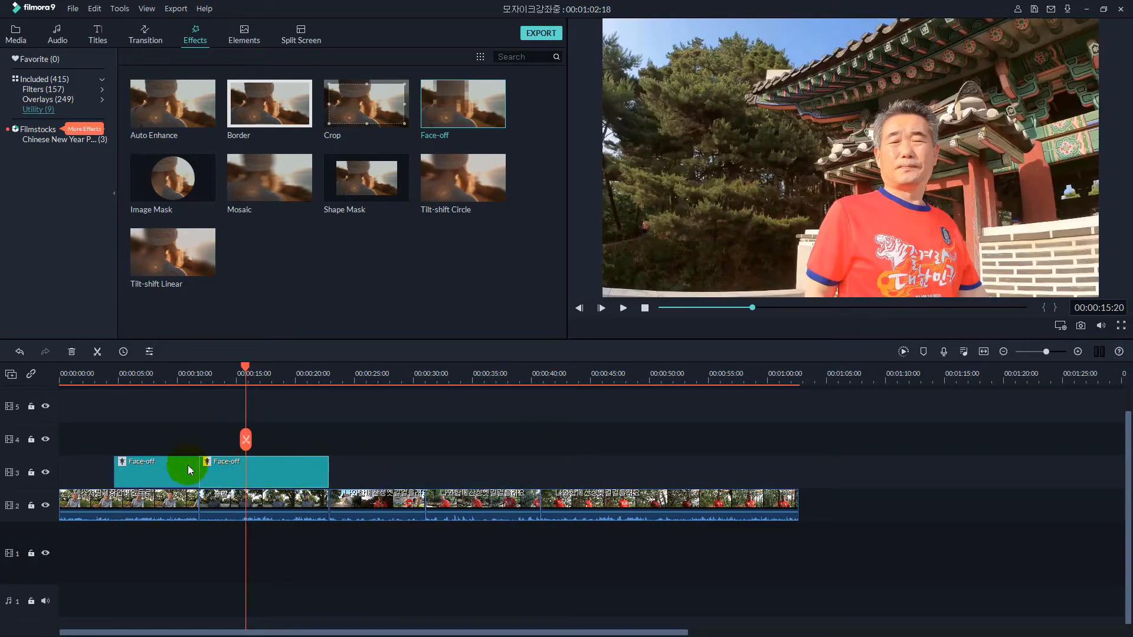
left_click(256, 477)
key("Delete")
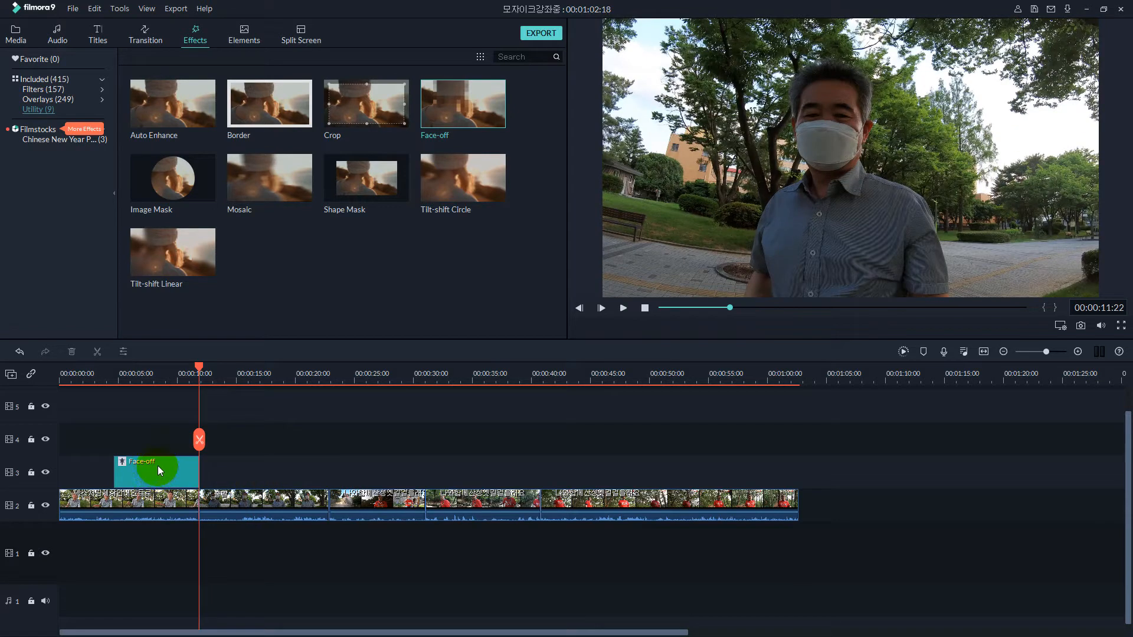
left_click(159, 374)
left_click(171, 467)
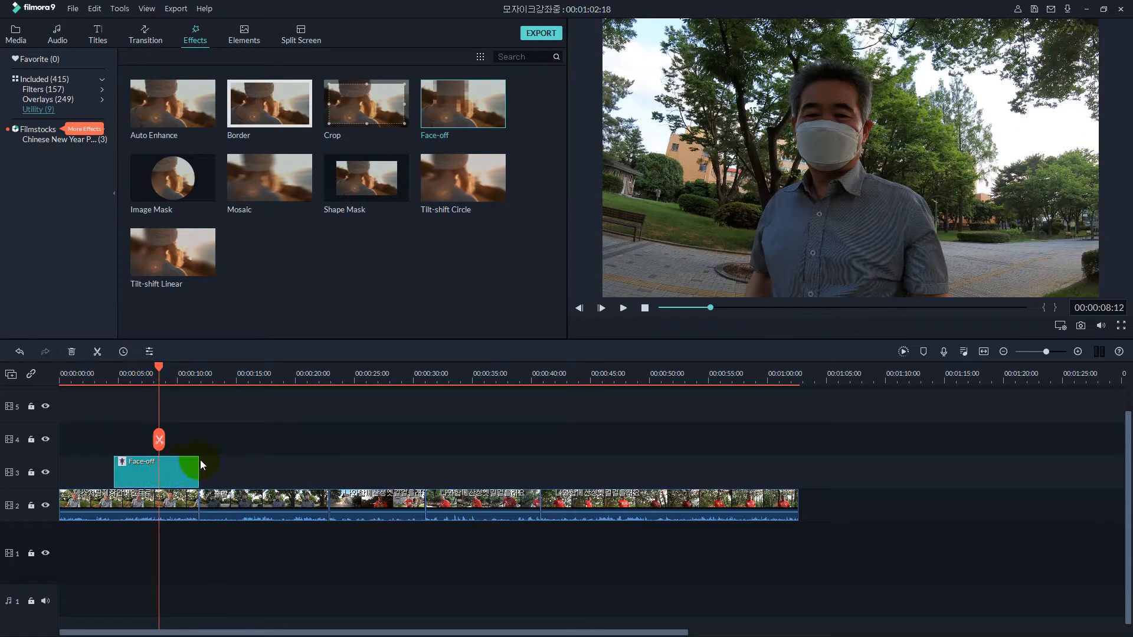
key("Delete")
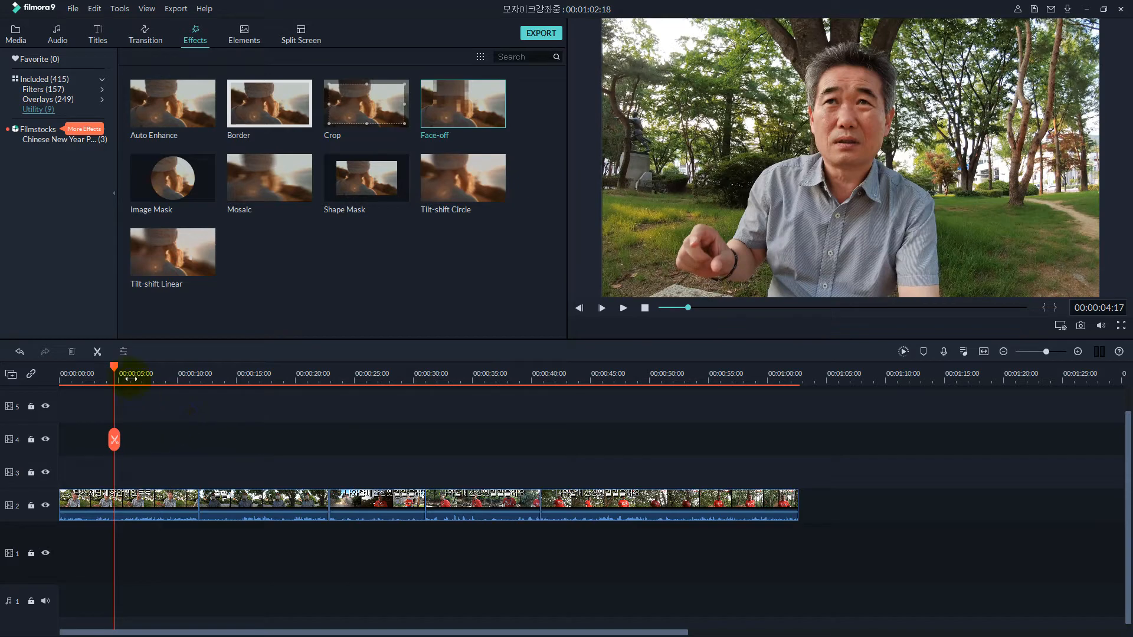
Add a Mosaic effect to track 3 at the start of the timeline and extend it to the end of the first clip.
left_click_drag(114, 369, 48, 387)
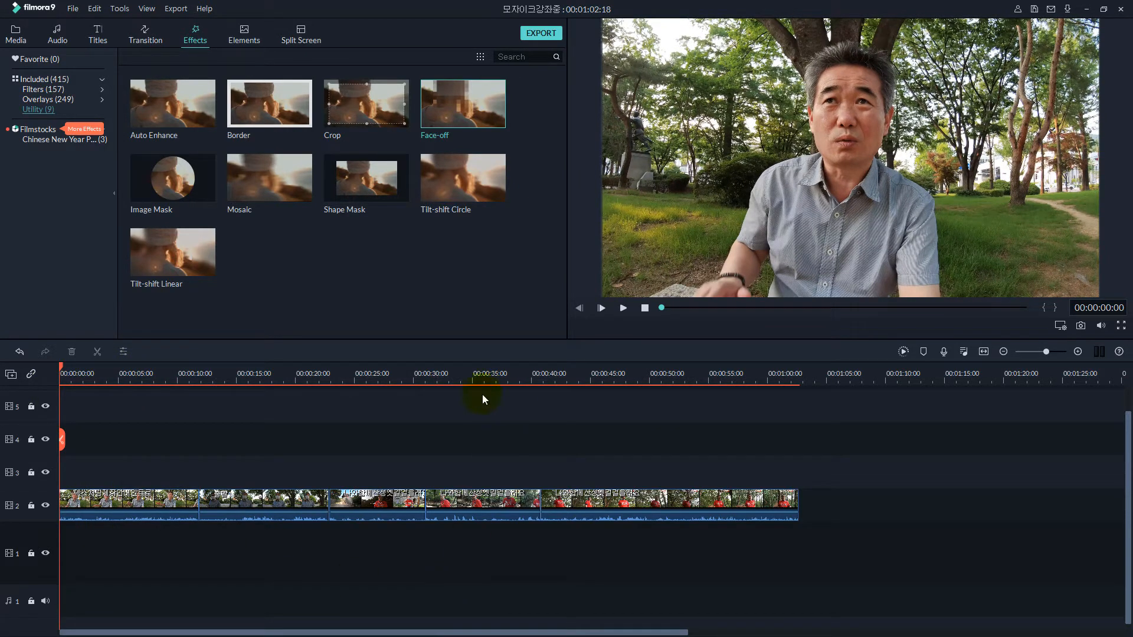
left_click(291, 190)
left_click_drag(290, 187, 63, 466)
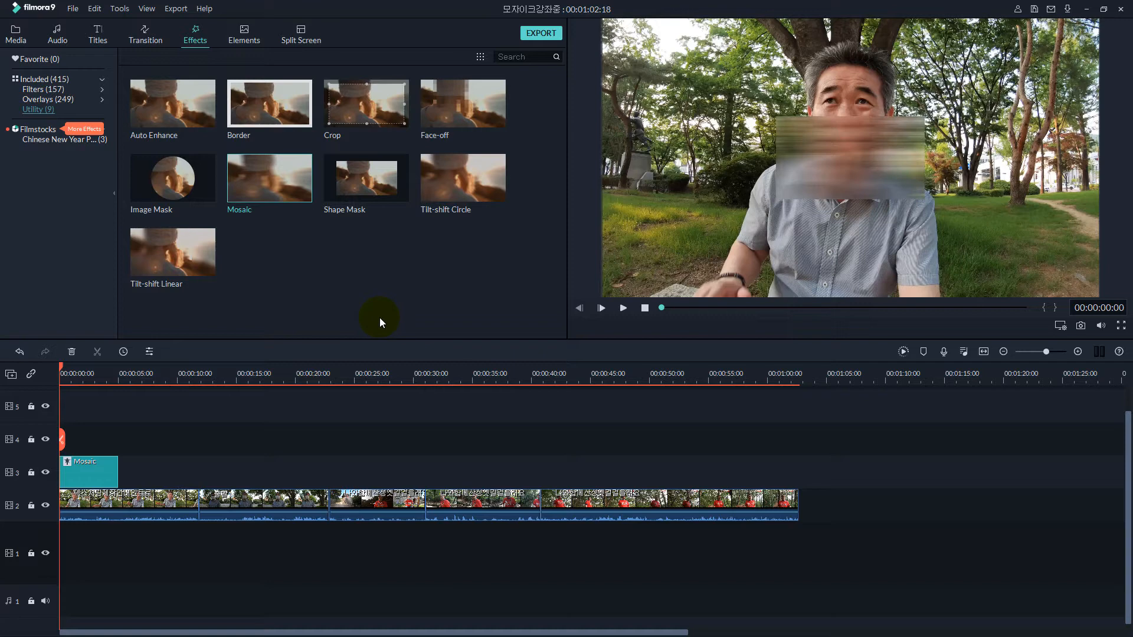
left_click(93, 468)
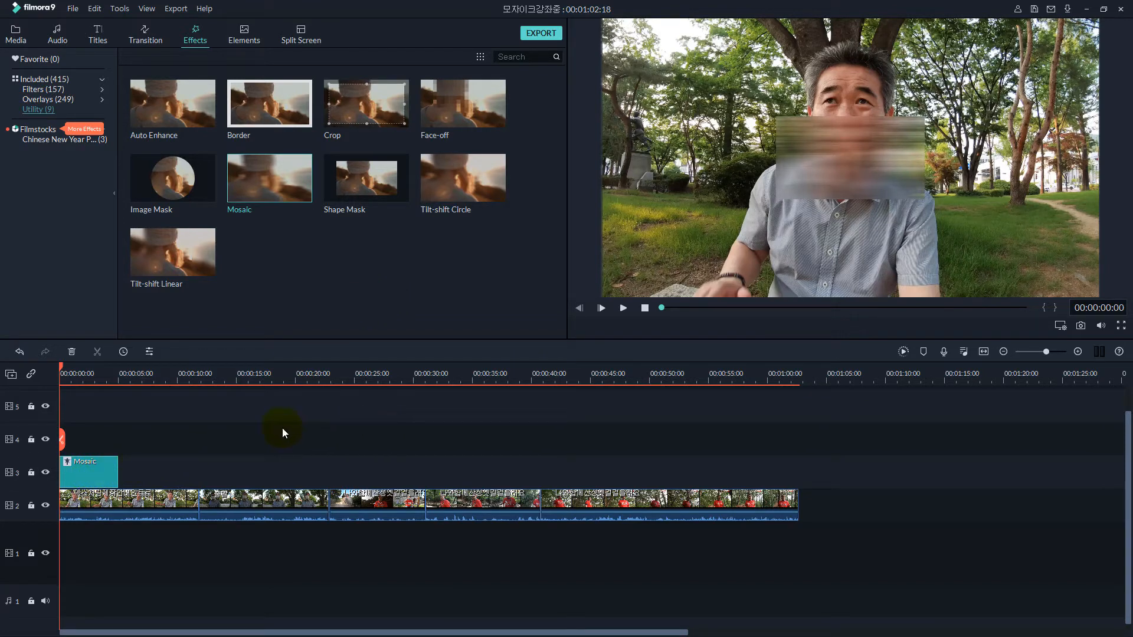
left_click(91, 473)
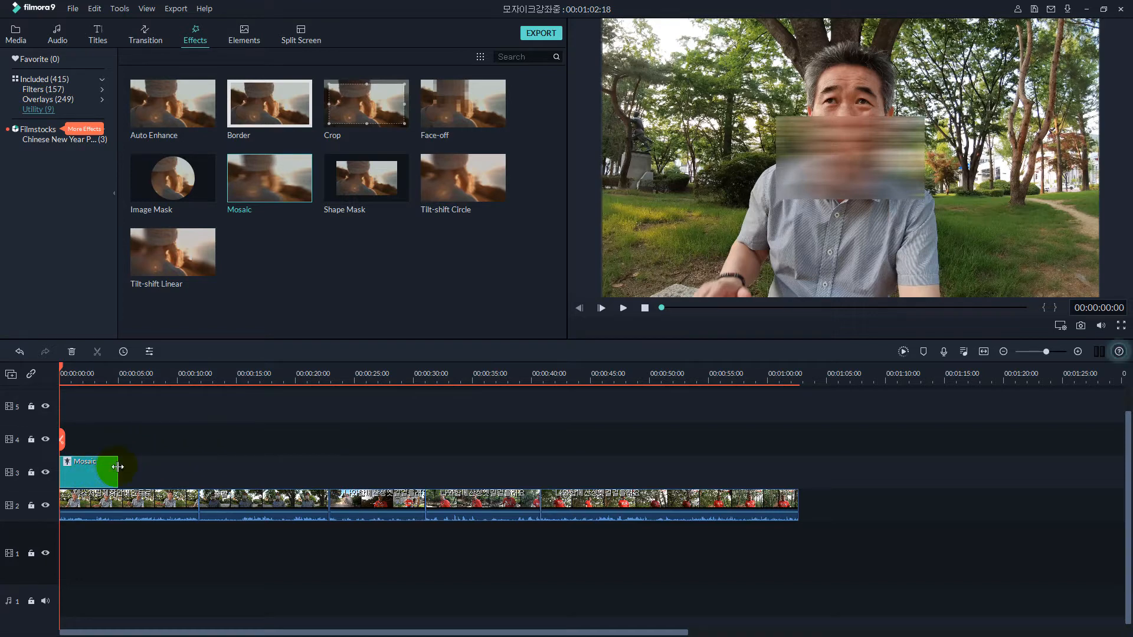
left_click_drag(118, 472, 199, 473)
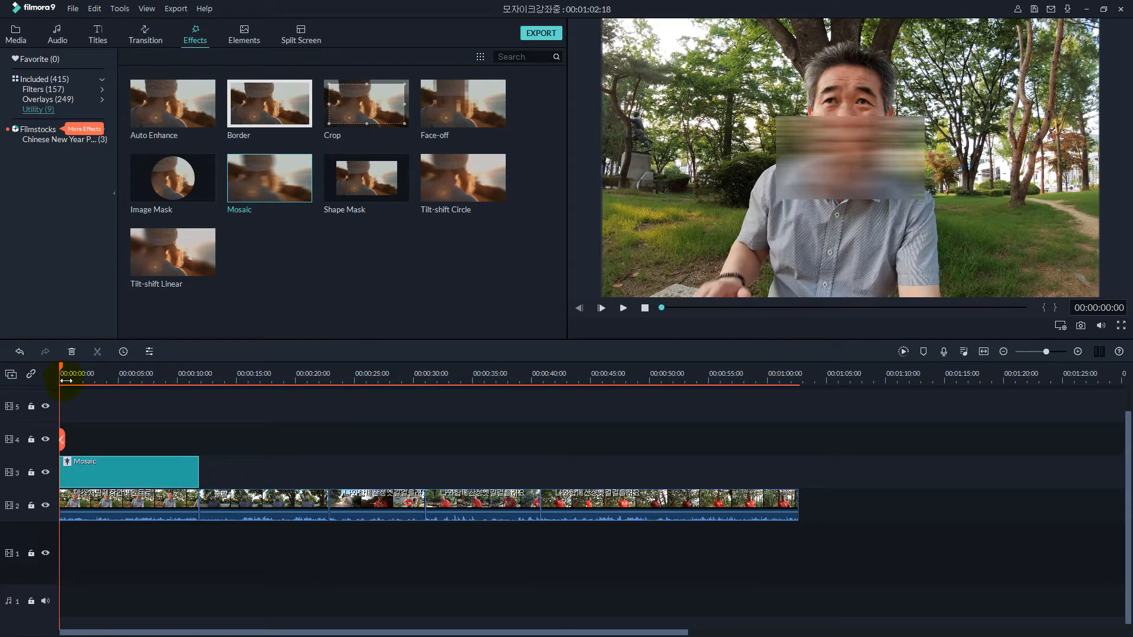
Play back the Mosaic section from the start for about 2 seconds and open the effect's settings.
key("space")
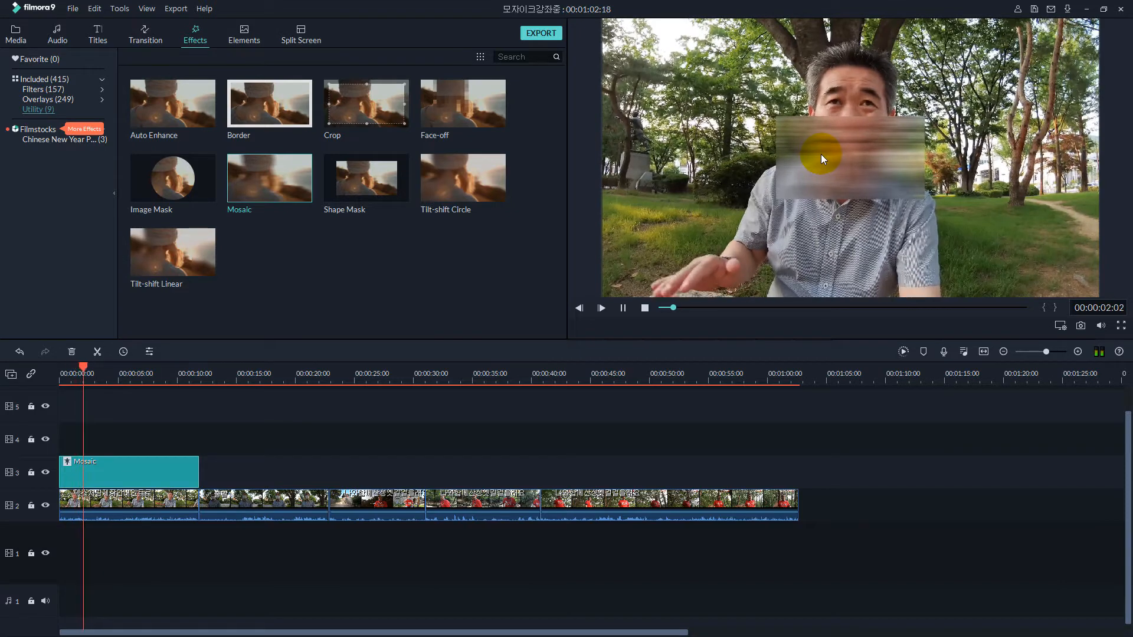
left_click(167, 449)
double_click(156, 471)
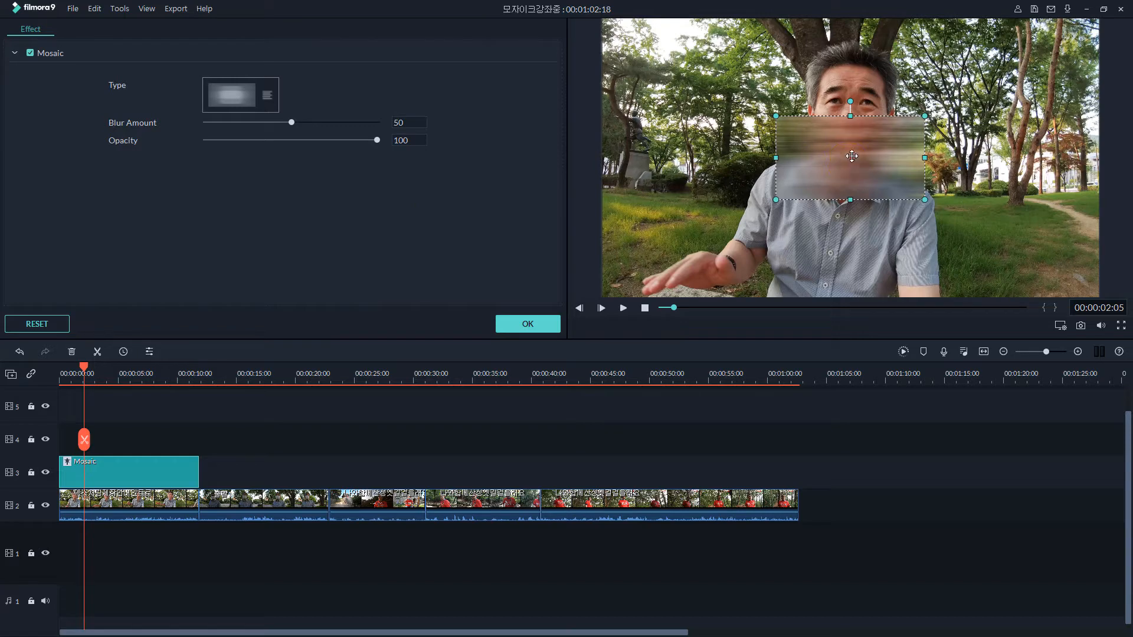
Move the Mosaic box up over the man's face and resize it to cover his head from hair to chin.
left_click_drag(852, 156, 854, 83)
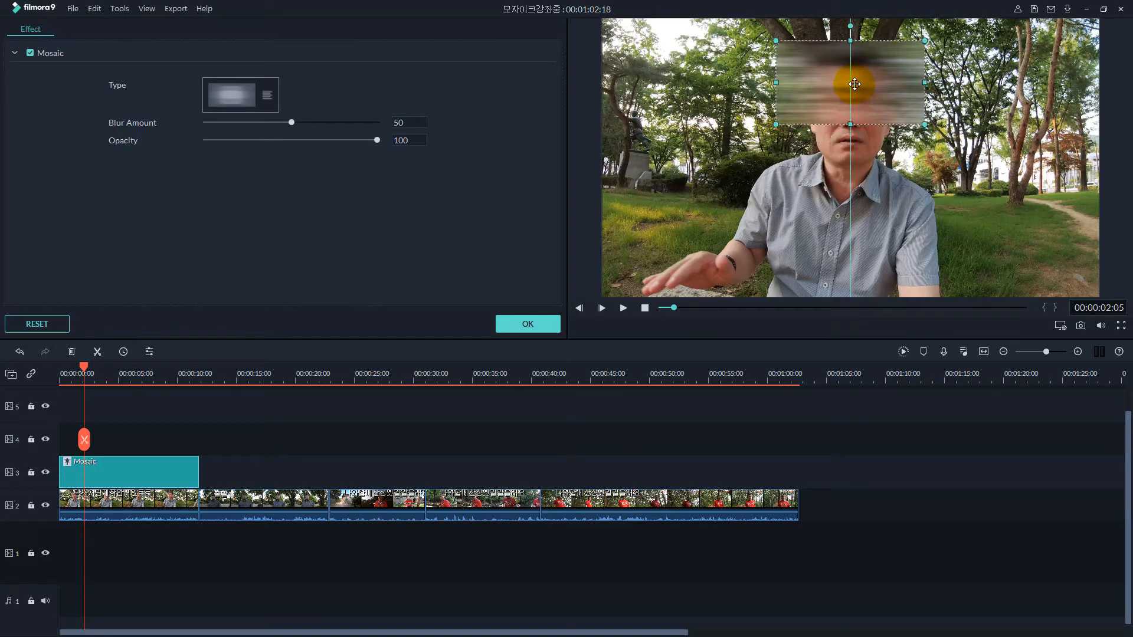
mouse_move(851, 126)
left_mouse_down()
mouse_move(838, 184)
mouse_move(792, 169)
mouse_move(856, 108)
mouse_move(851, 122)
left_mouse_up()
left_click(777, 177)
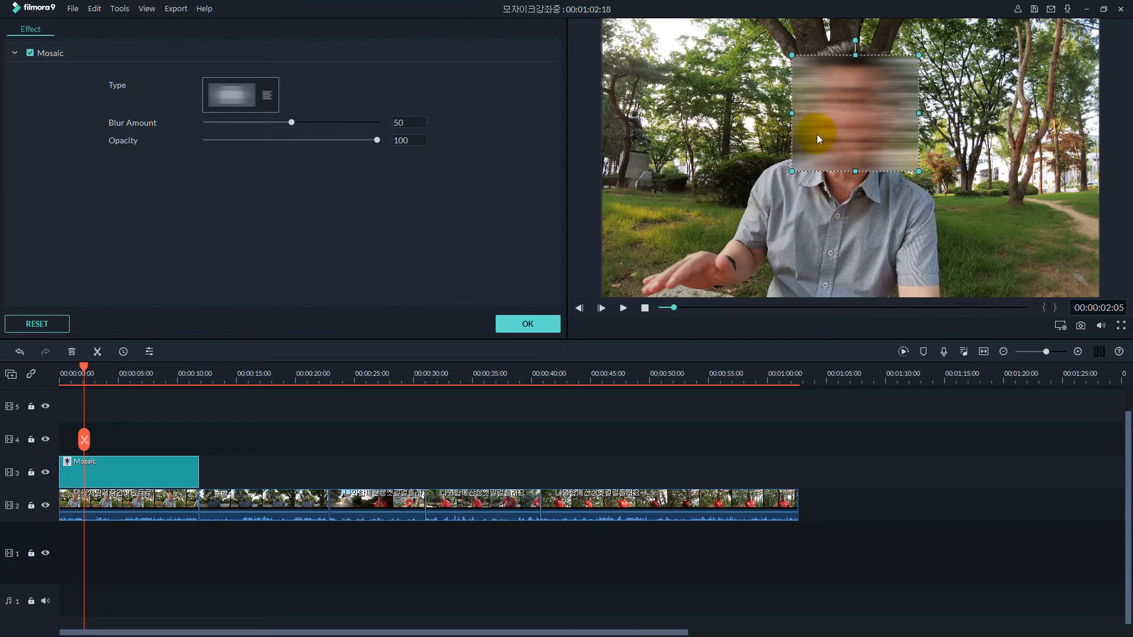
Try the square-pixel, cloudy and vertical-streak Mosaic types in turn, and settle on the square-pixel type.
left_click(235, 101)
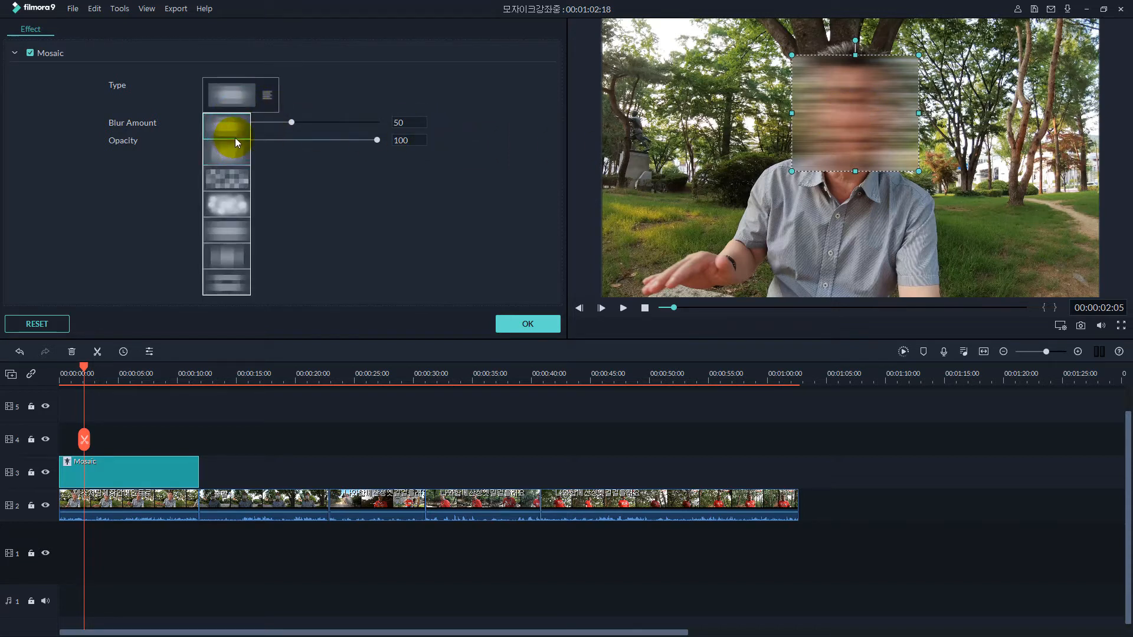
left_click(228, 177)
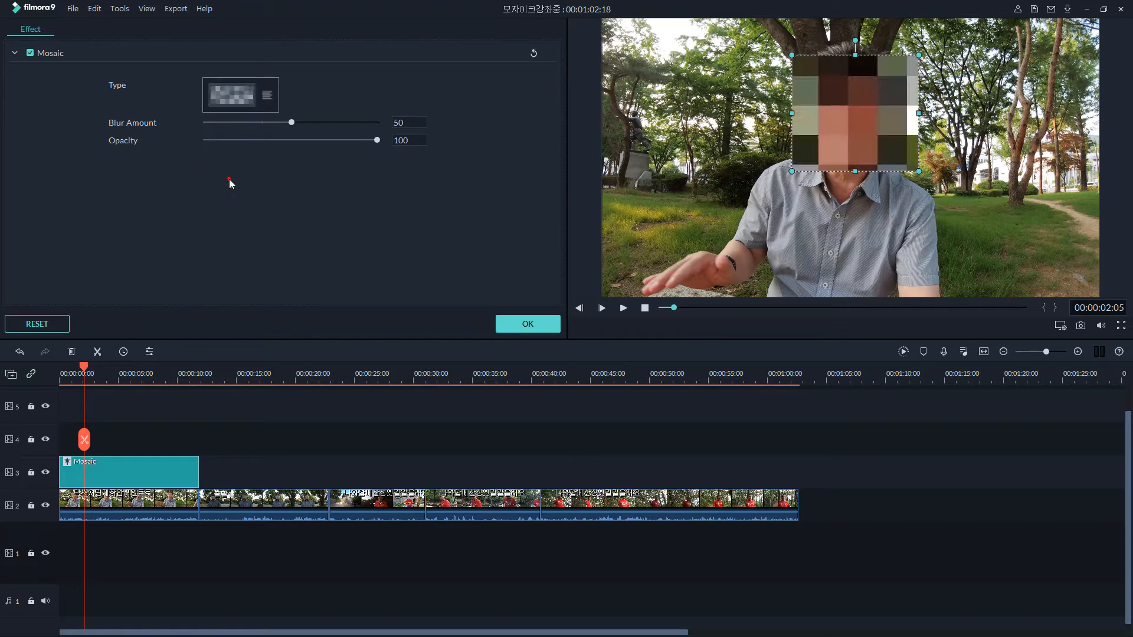
left_click(242, 104)
left_click(229, 210)
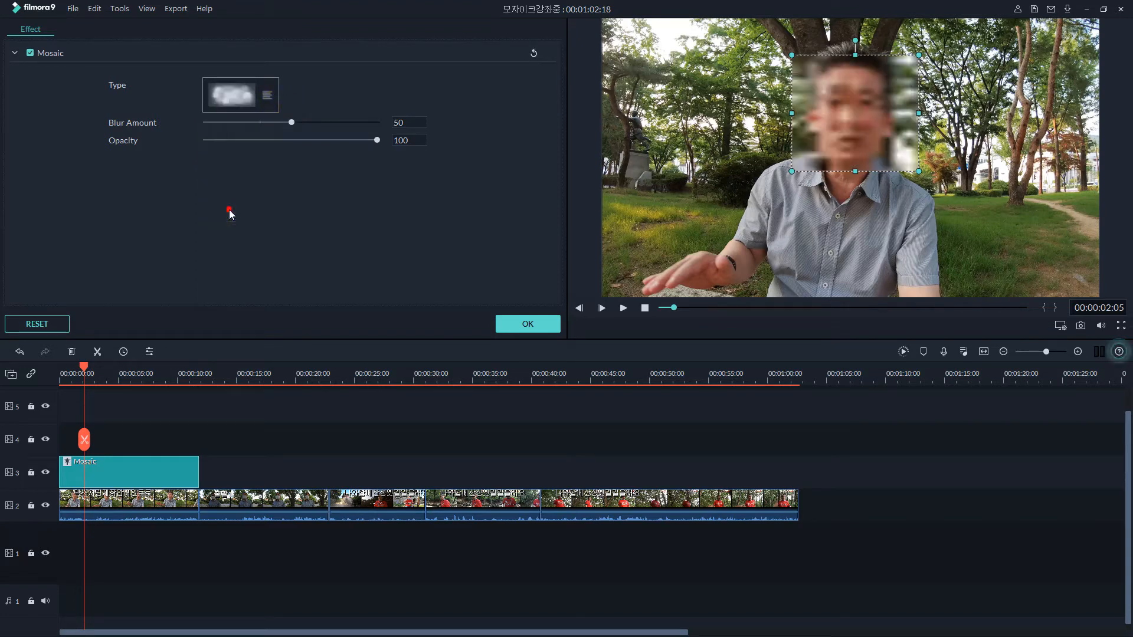
left_click(242, 101)
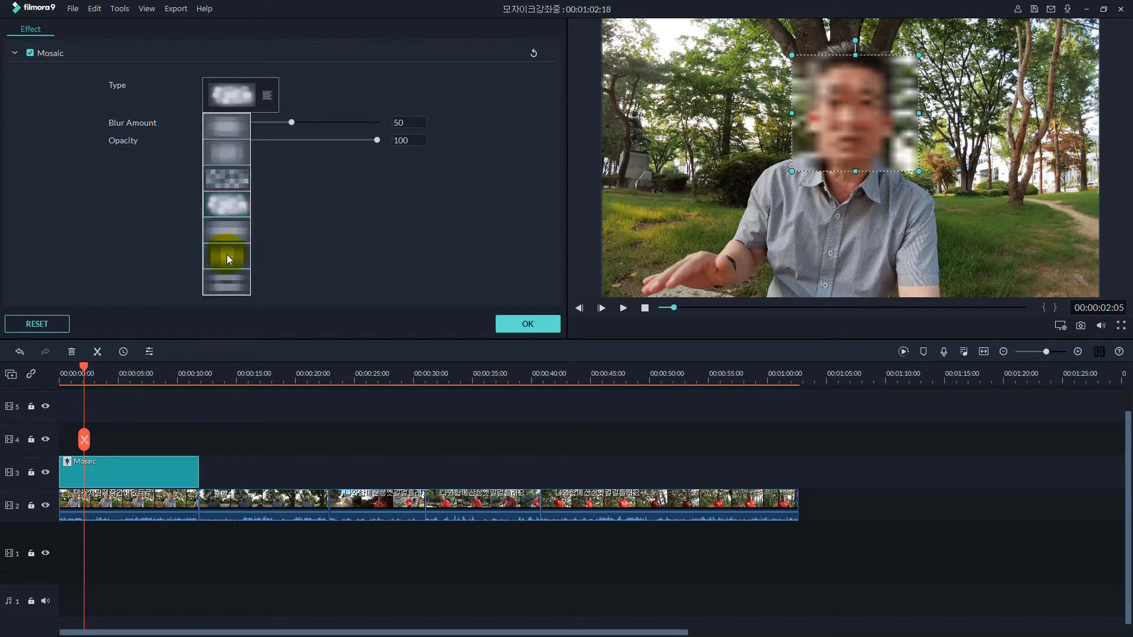
left_click(227, 256)
left_click(251, 110)
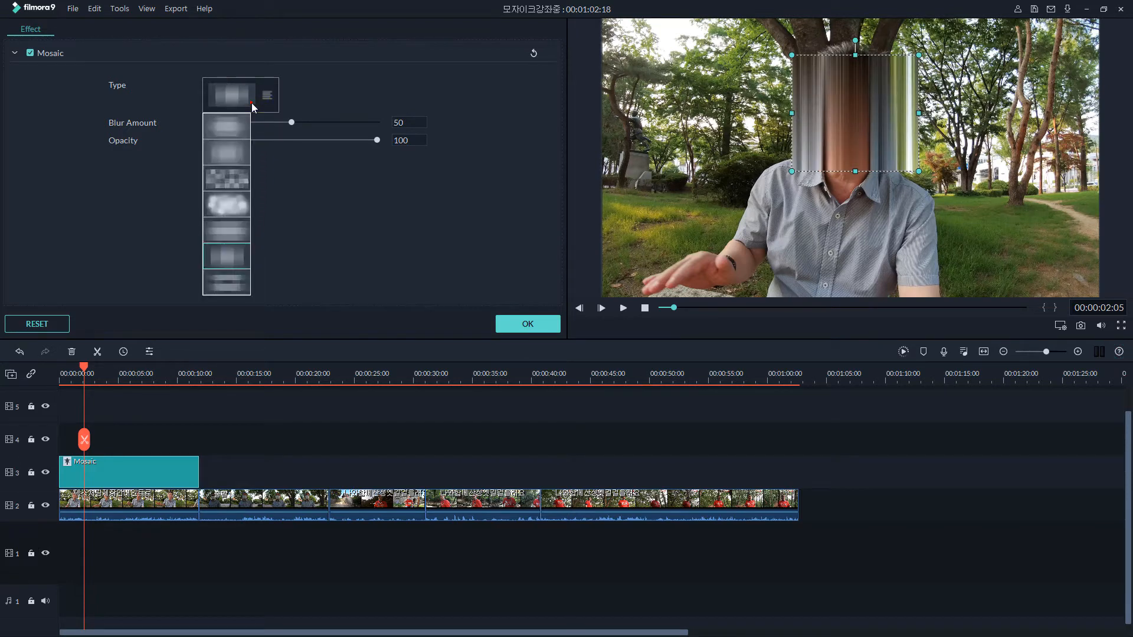
left_click(237, 169)
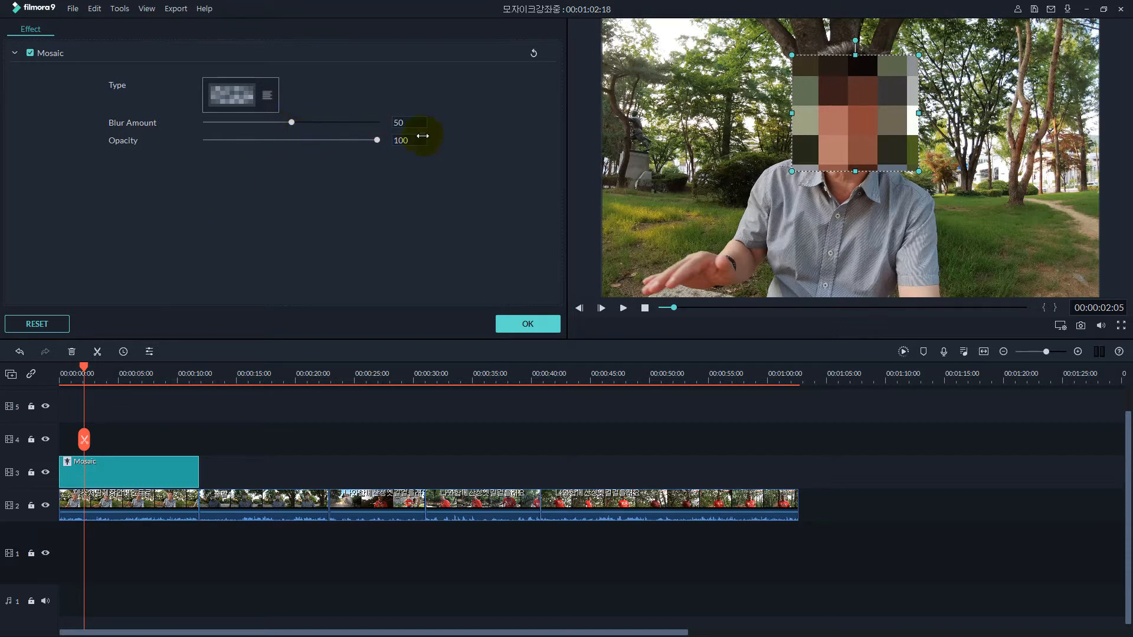
Set the Mosaic's Blur Amount to 12 and its Opacity to 84.
left_click_drag(292, 122, 232, 135)
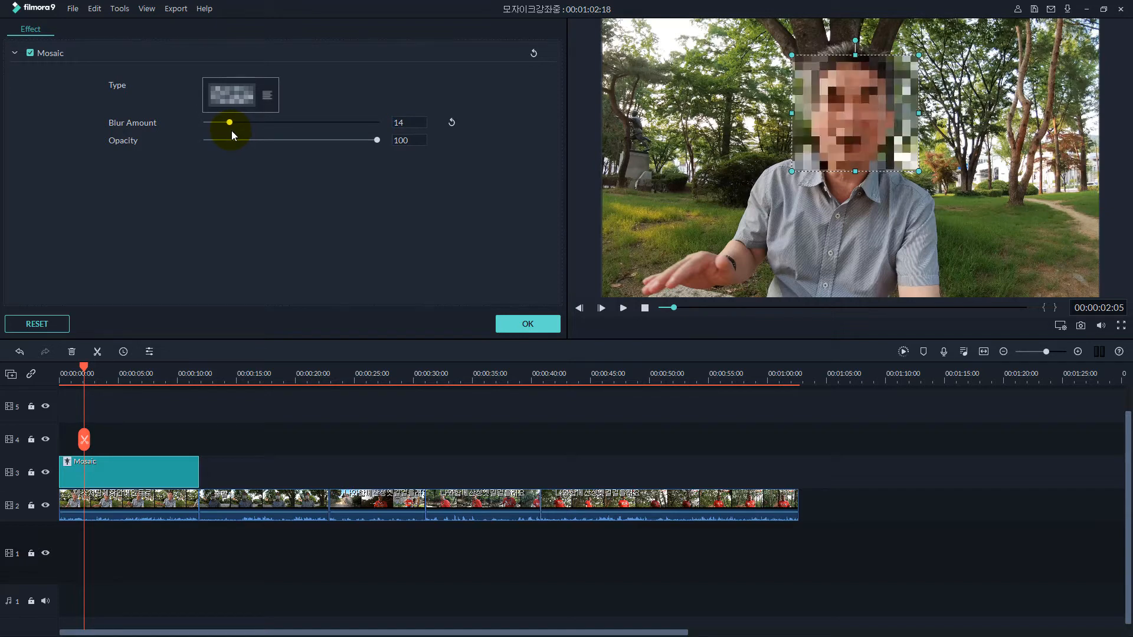
left_click_drag(232, 134, 228, 123)
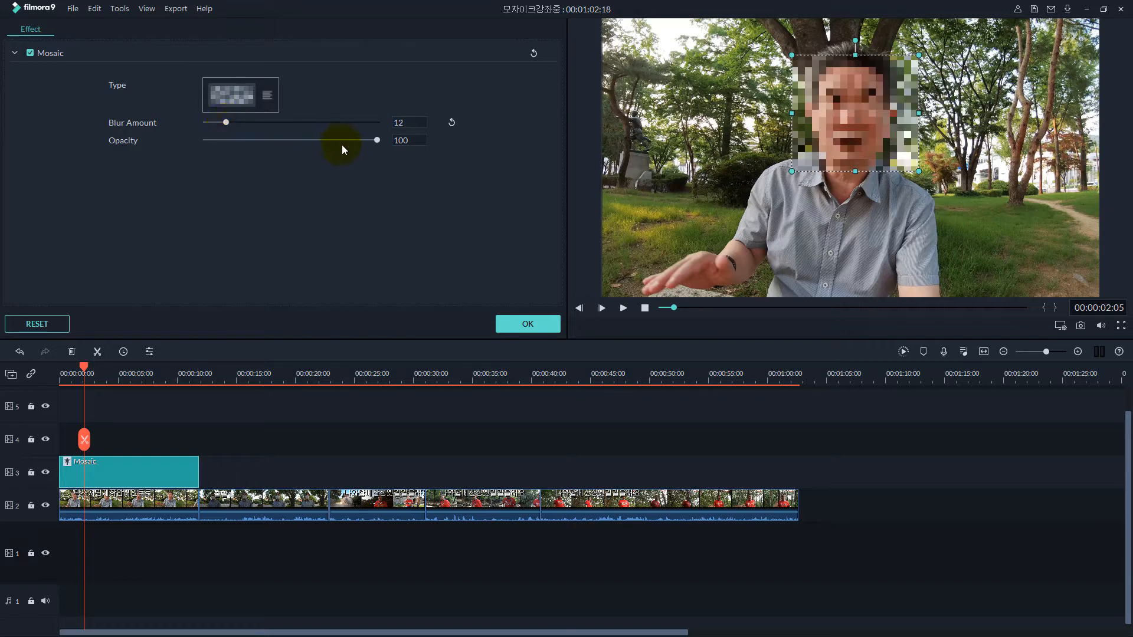
left_click_drag(376, 142, 349, 145)
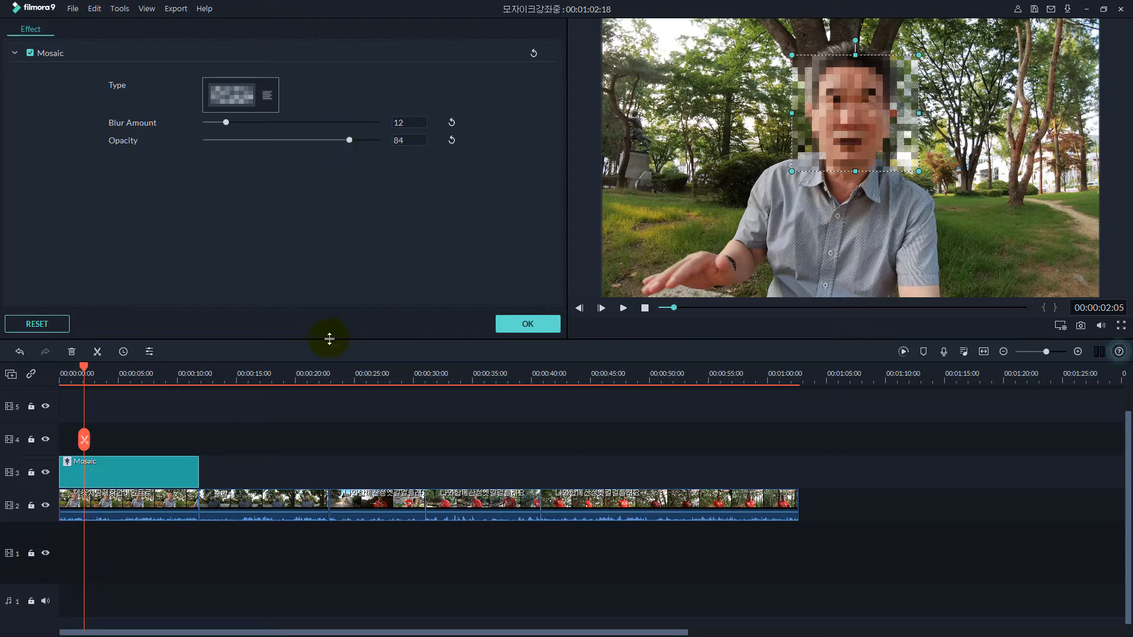
Play back the Mosaic section from the start of the timeline to about 8 seconds.
left_click_drag(88, 372, 61, 372)
key("space")
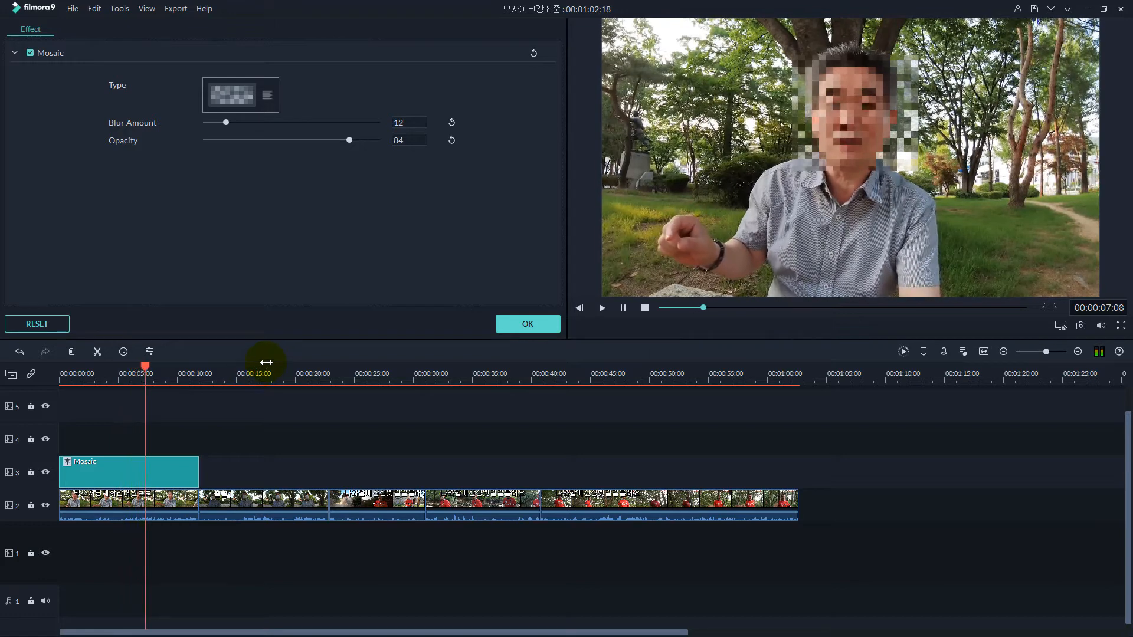
key("space")
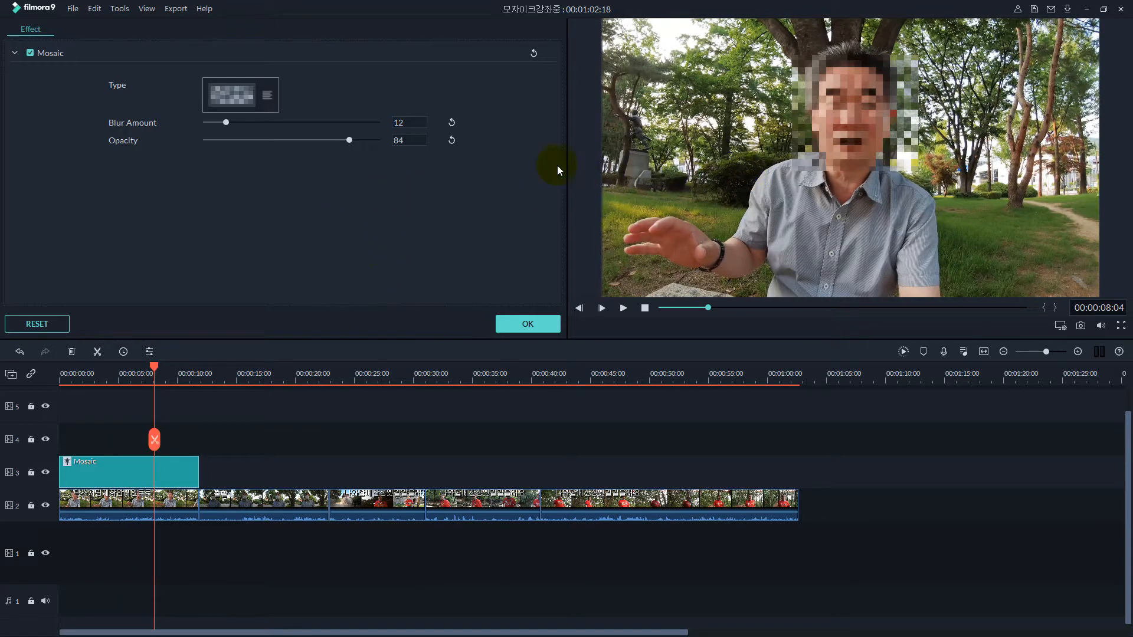
Extend the Mosaic box upward above the man's hair, set the Blur Amount to 13 and accept the settings.
left_click(848, 109)
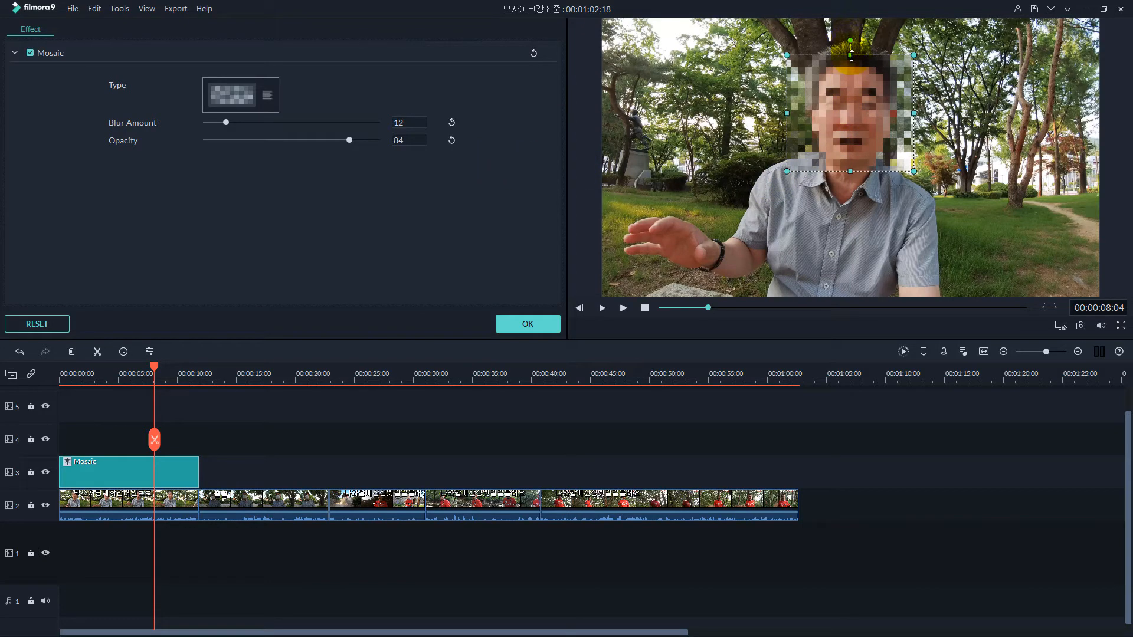
left_click_drag(851, 56, 850, 40)
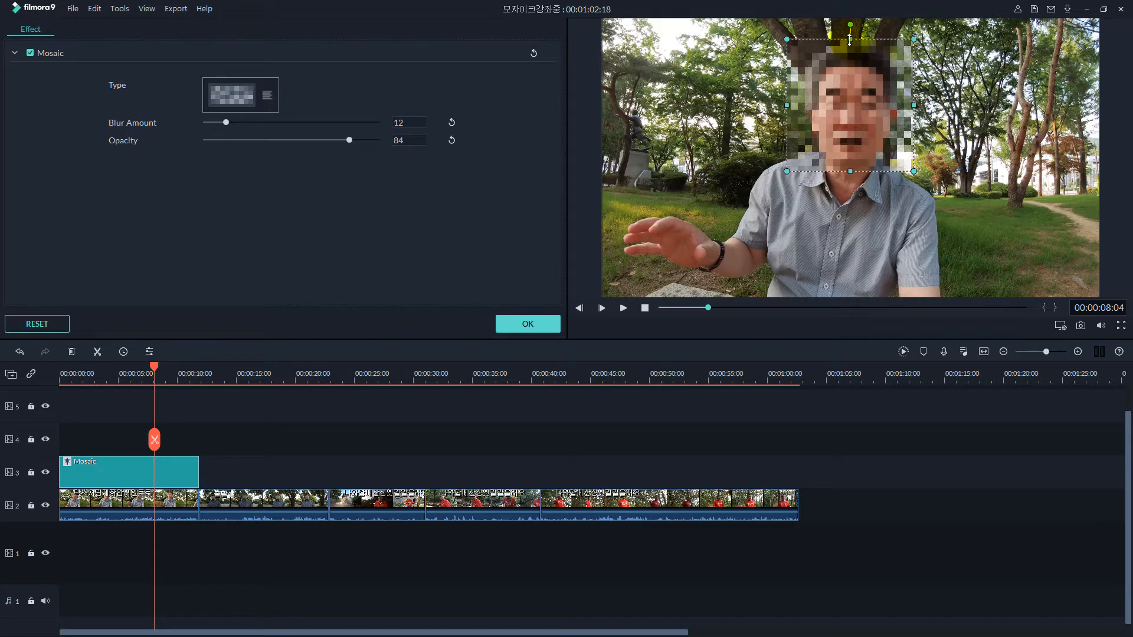
left_click(228, 122)
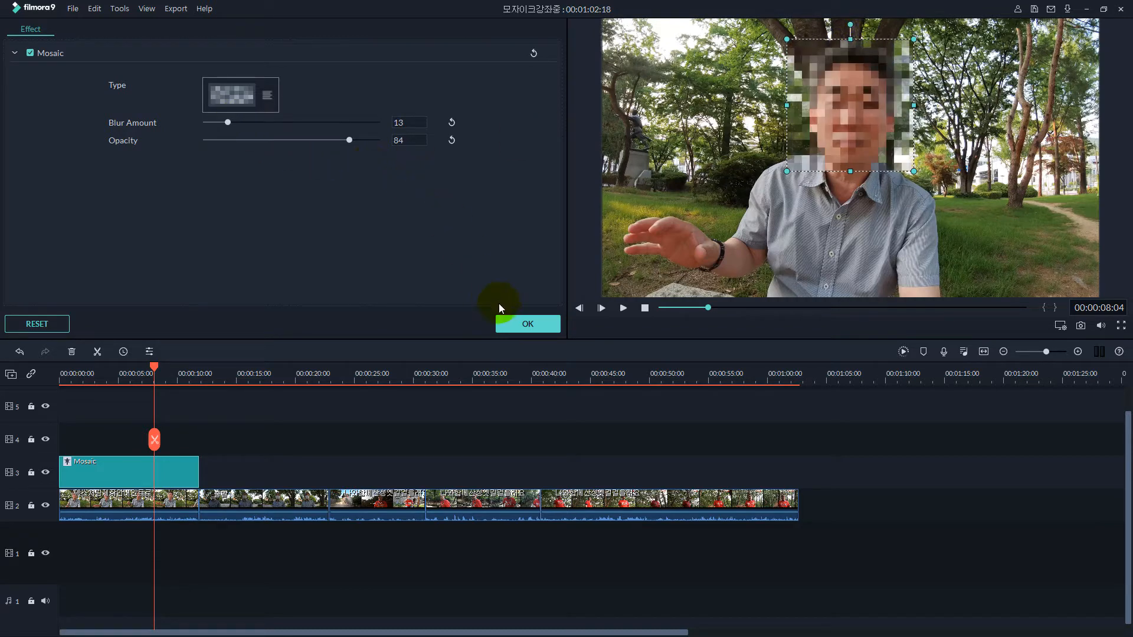
left_click(518, 325)
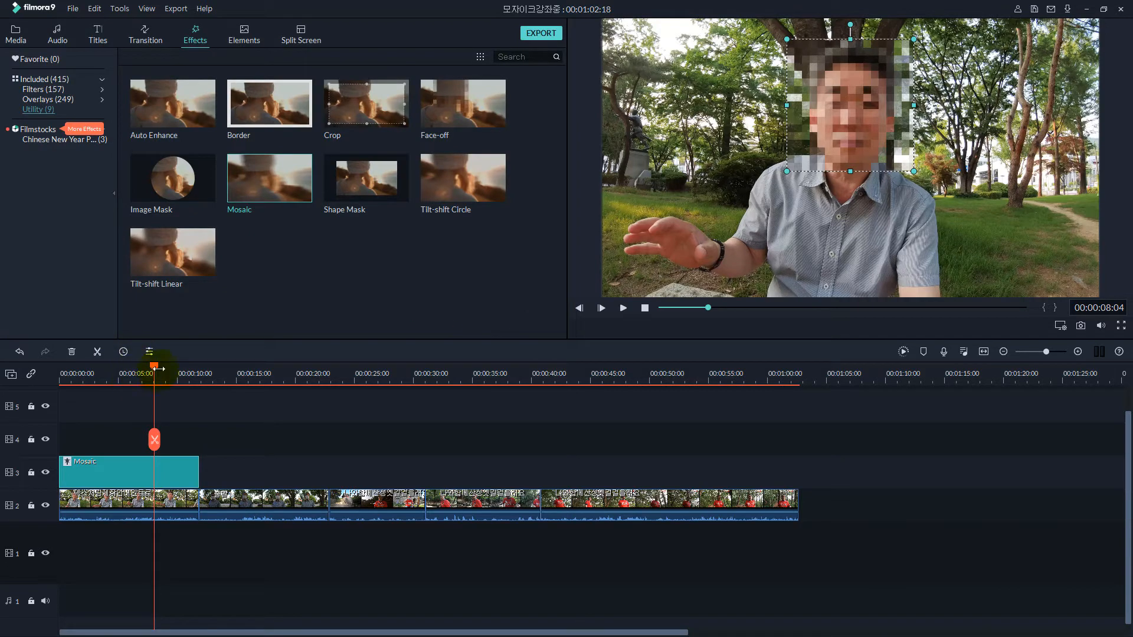
Play back the first clip from the beginning to about 10 seconds to check the adjusted Mosaic.
left_click_drag(158, 369, 34, 377)
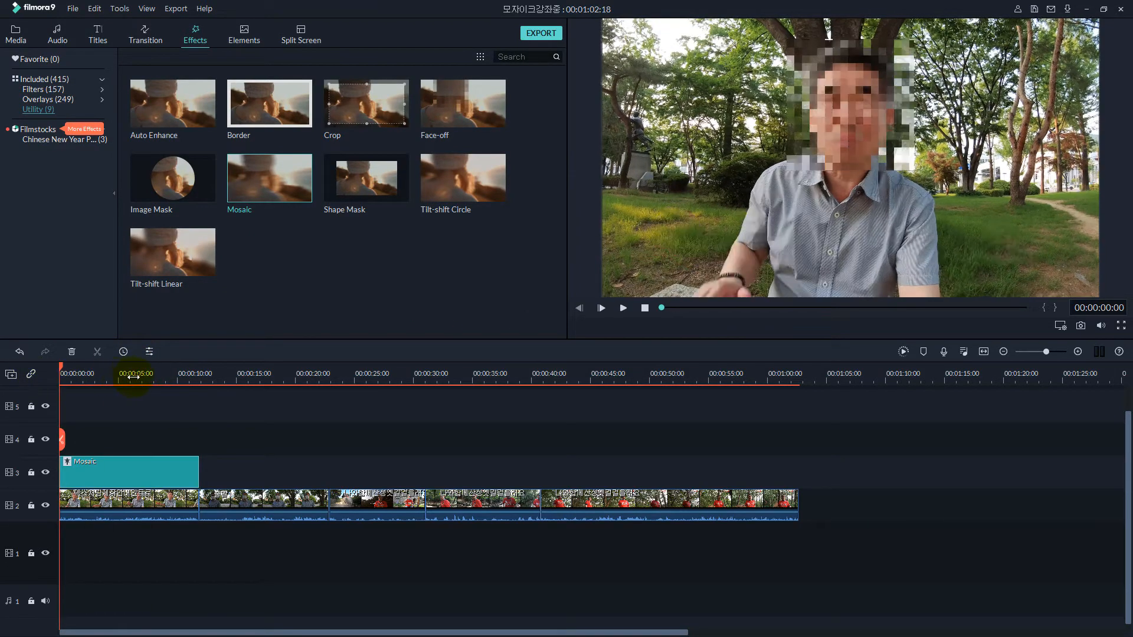
key("space")
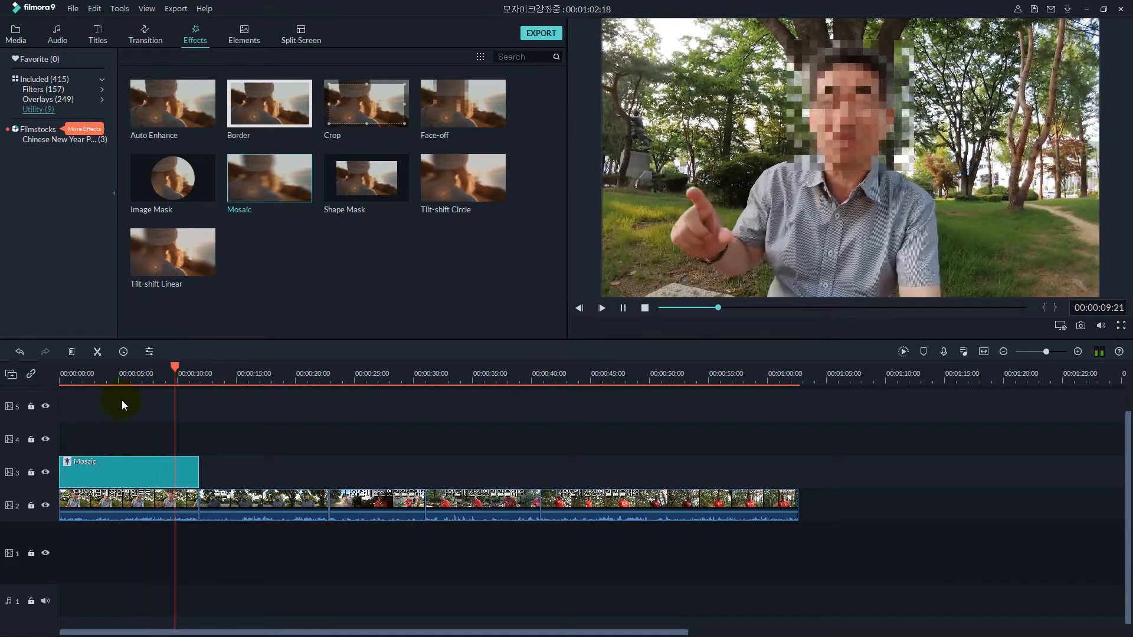
key("space")
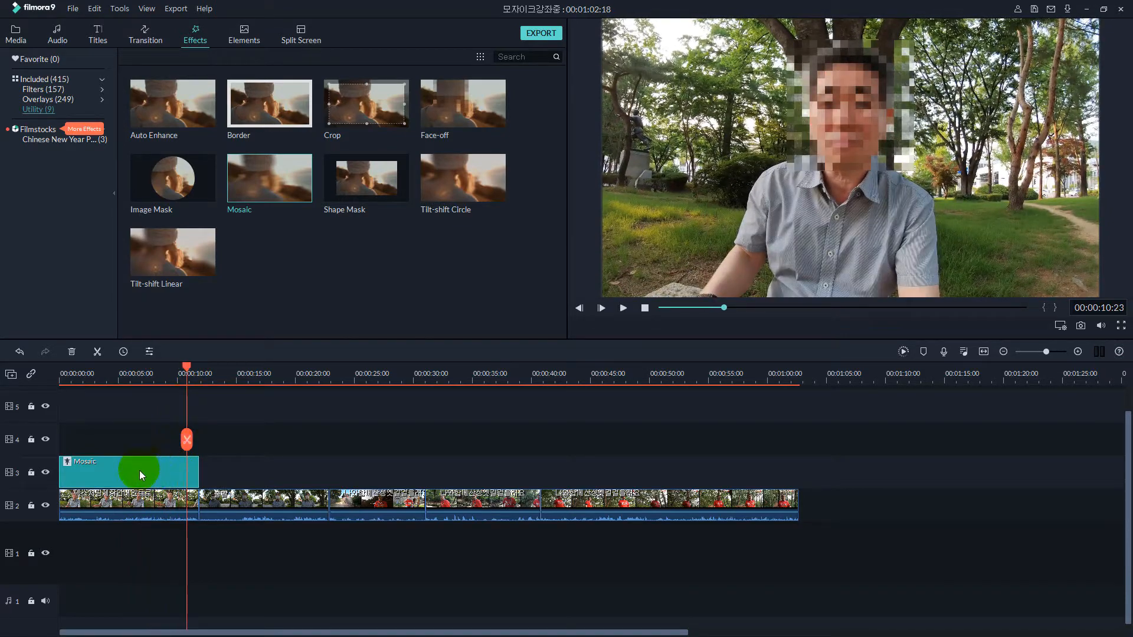
Move the Mosaic effect along track 3 to the start of the fourth clip, and play it back to about 35 seconds.
left_click_drag(139, 470, 501, 483)
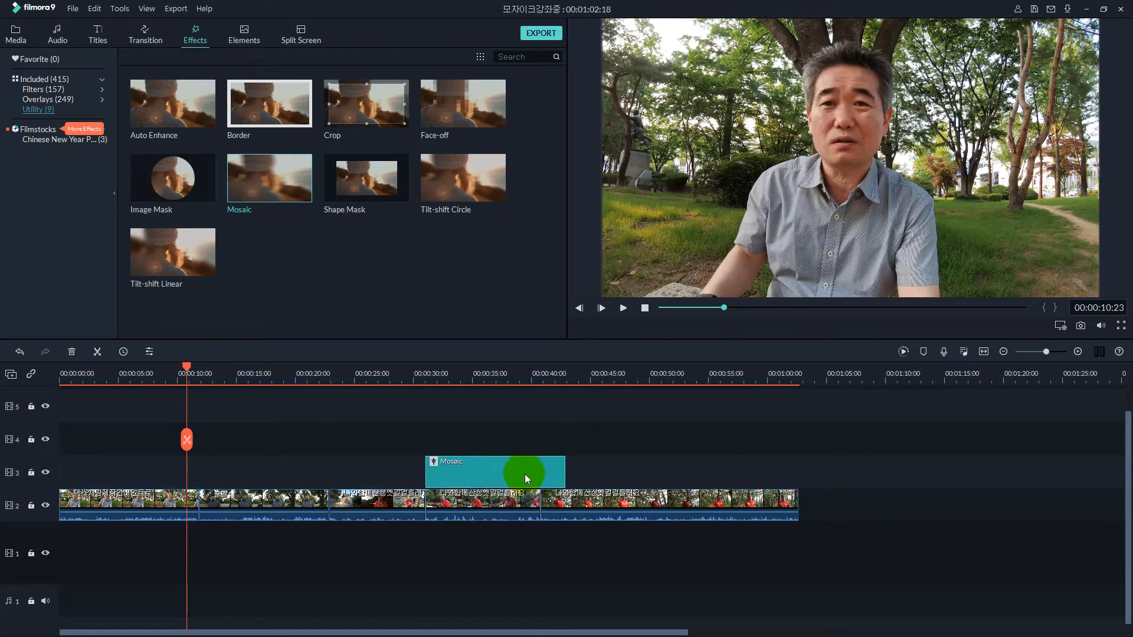
left_click(427, 380)
key("space")
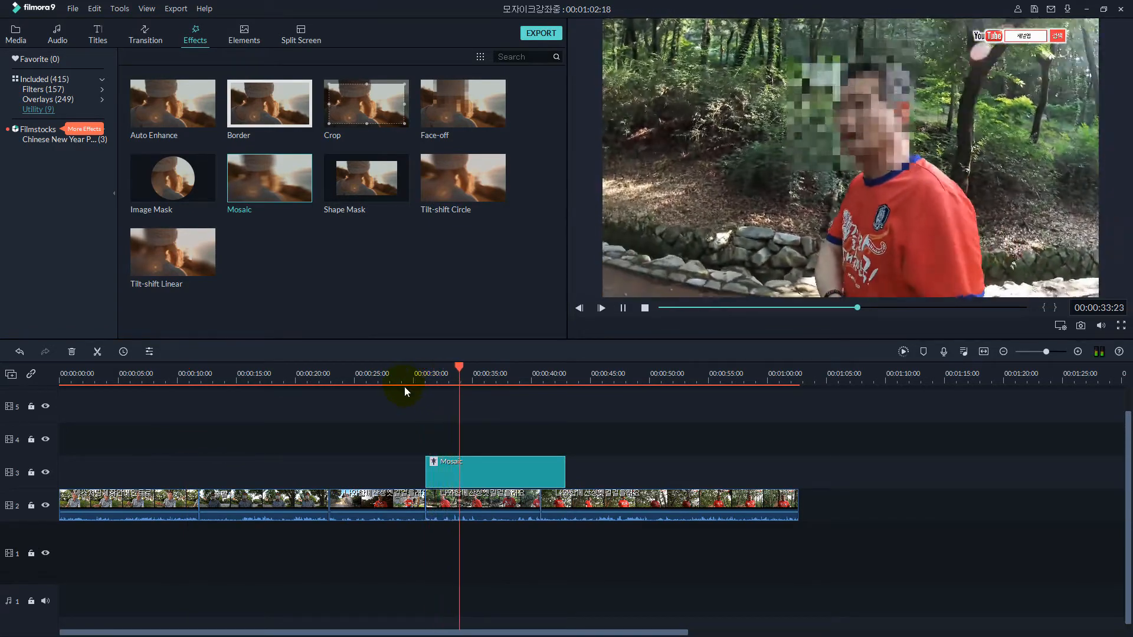
key("space")
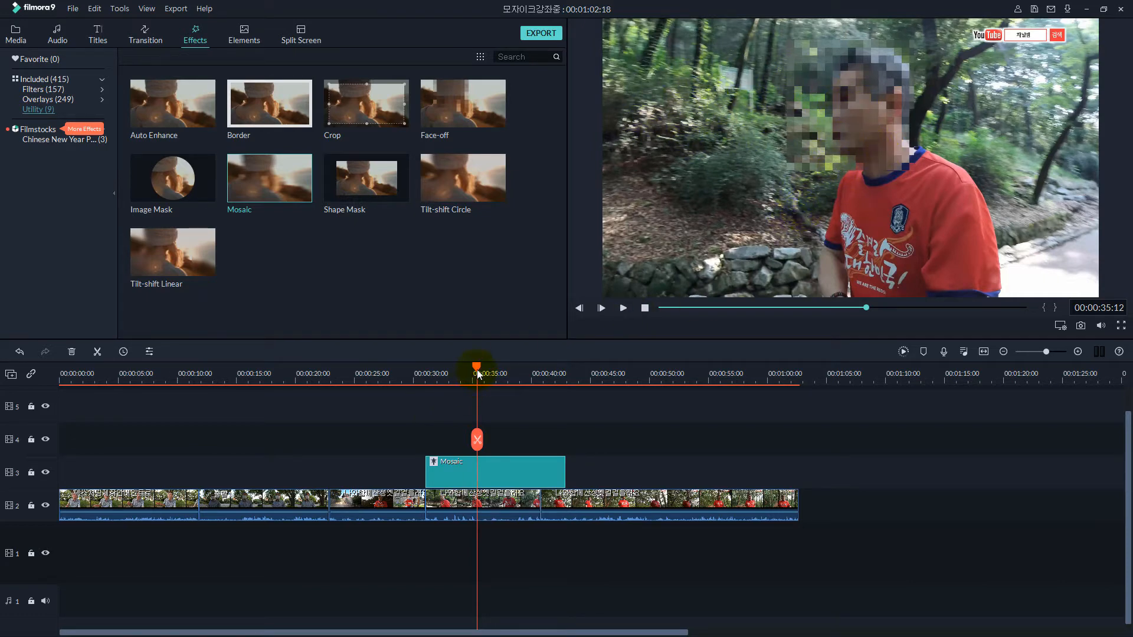
Replay the fourth clip from just before the Mosaic to about 35 seconds, pausing at about 33 seconds.
left_click_drag(476, 367, 423, 394)
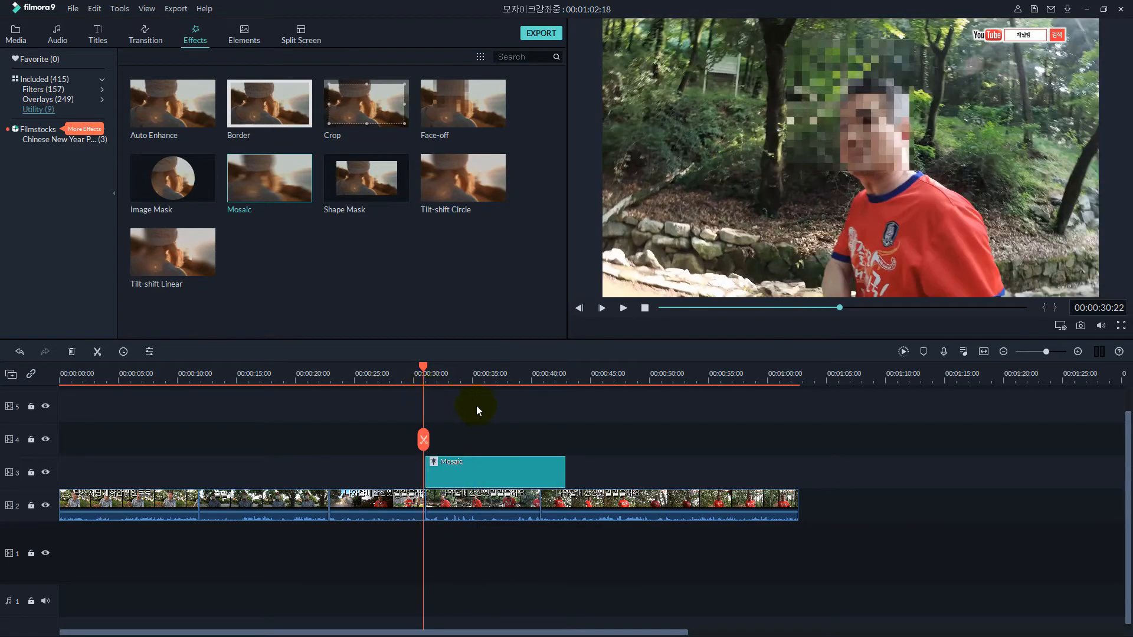
key("space")
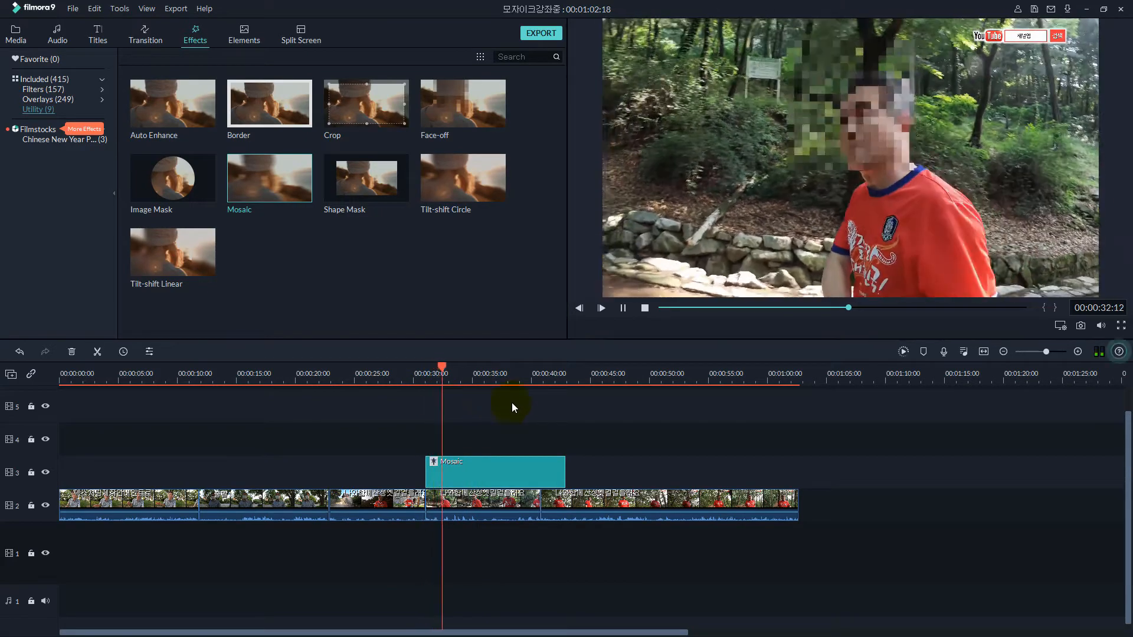
key("space")
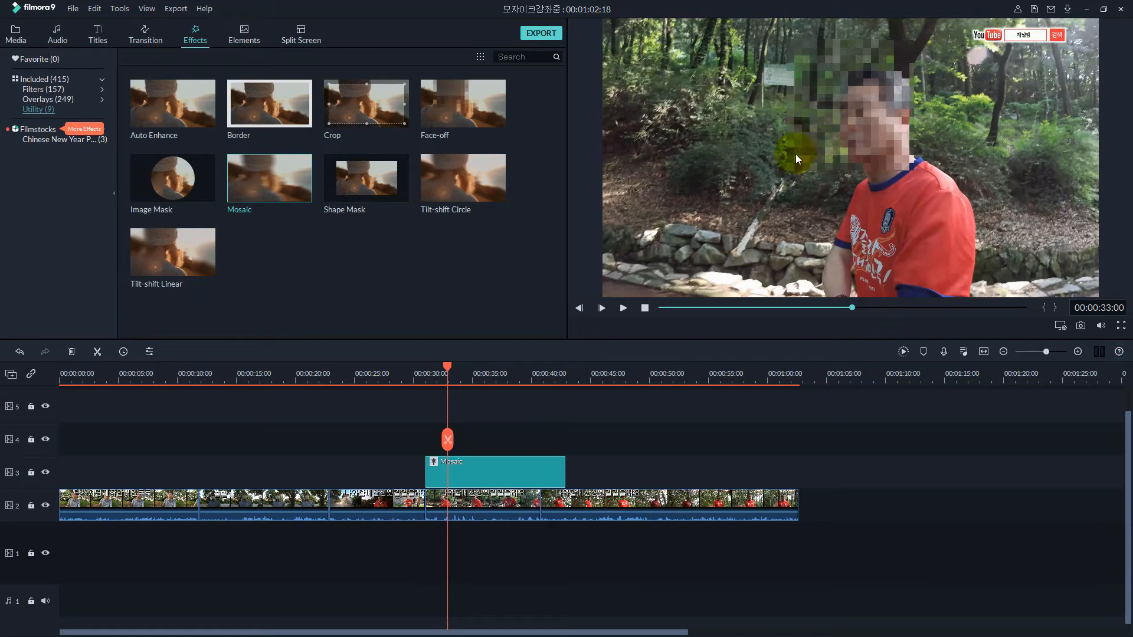
key("space")
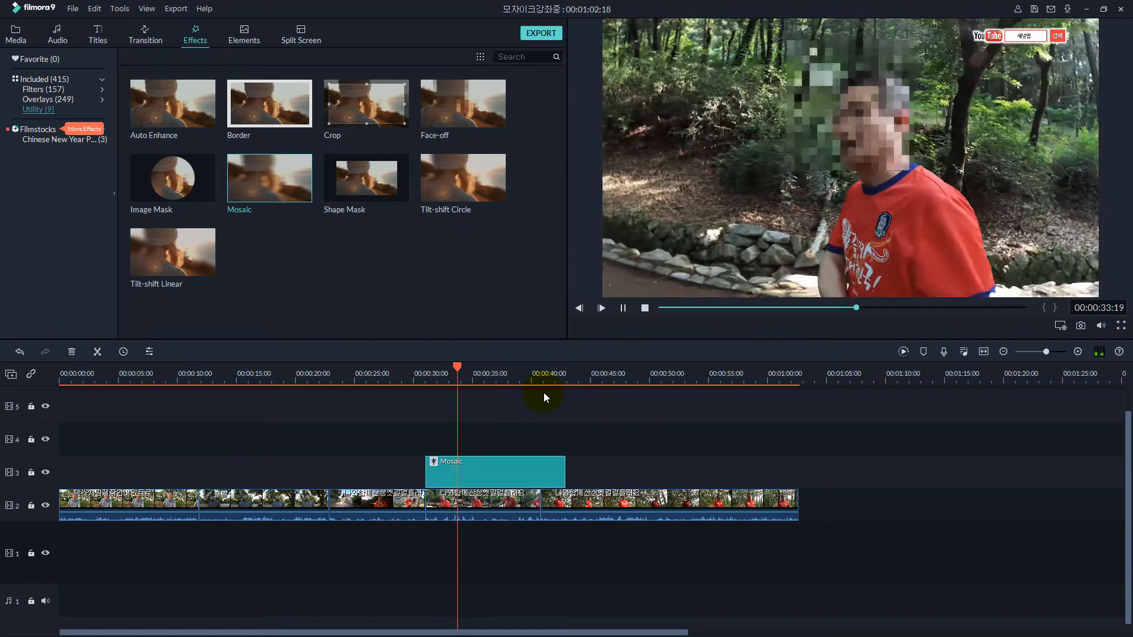
key("space")
Open the Mosaic's settings and, at about 31 seconds, move its box over the face of the man in the red shirt.
double_click(493, 475)
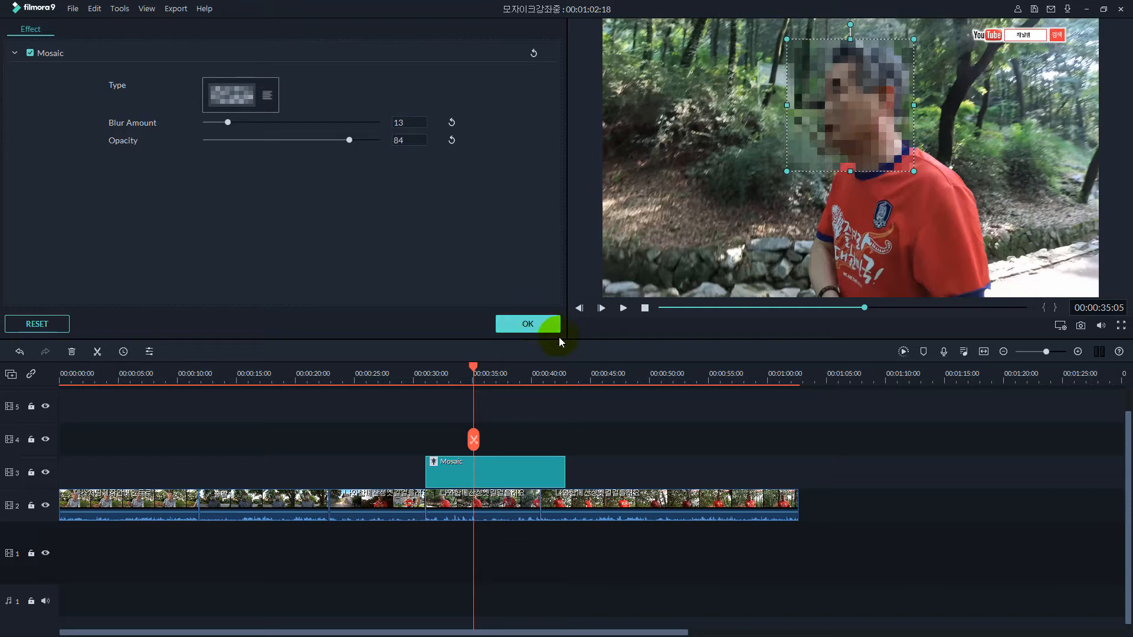
left_click_drag(467, 375, 432, 381)
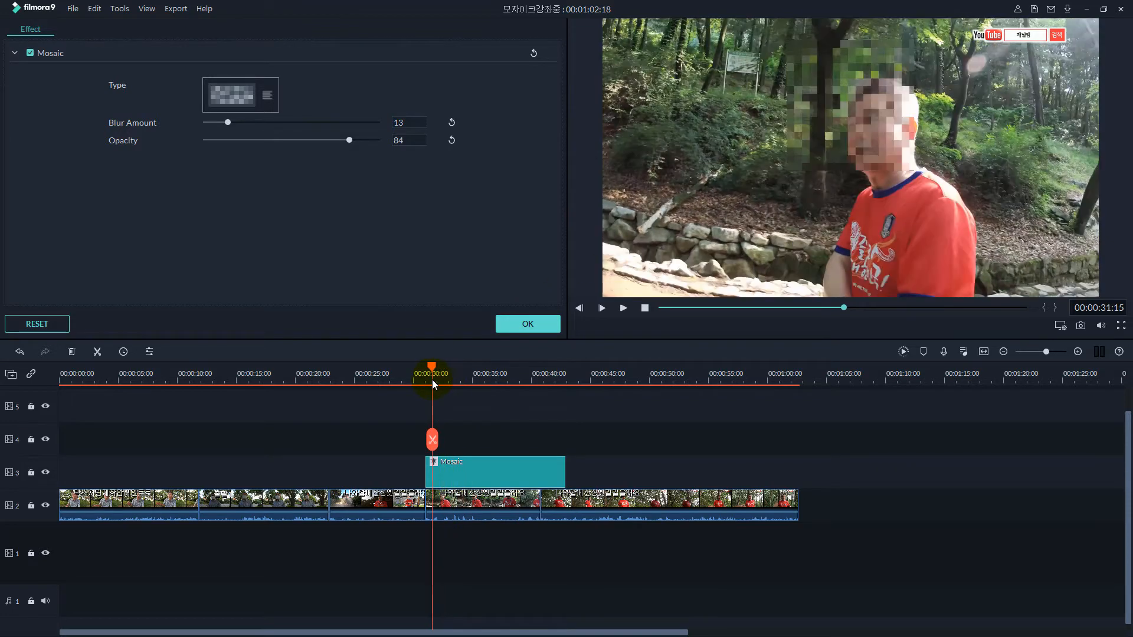
left_click(868, 140)
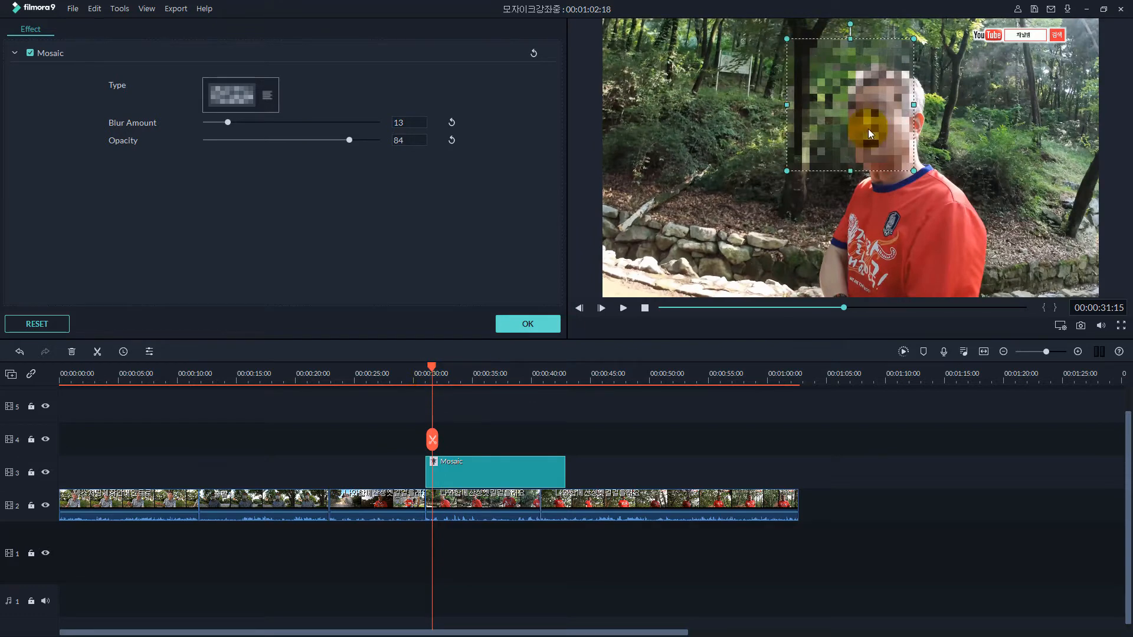
left_click_drag(869, 129, 909, 143)
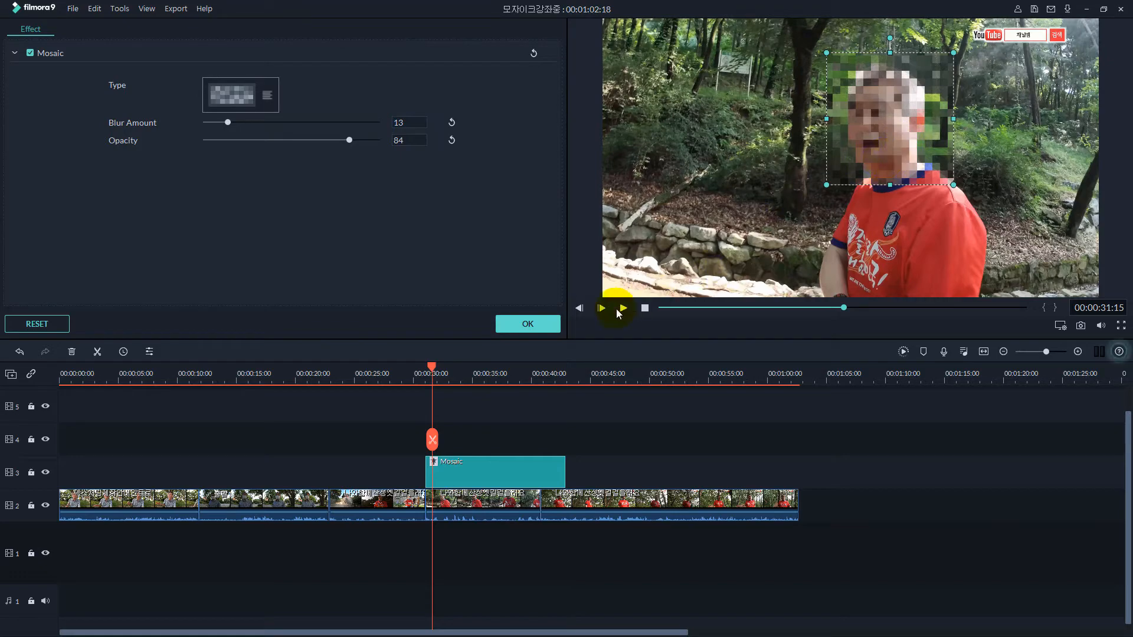
left_click(536, 326)
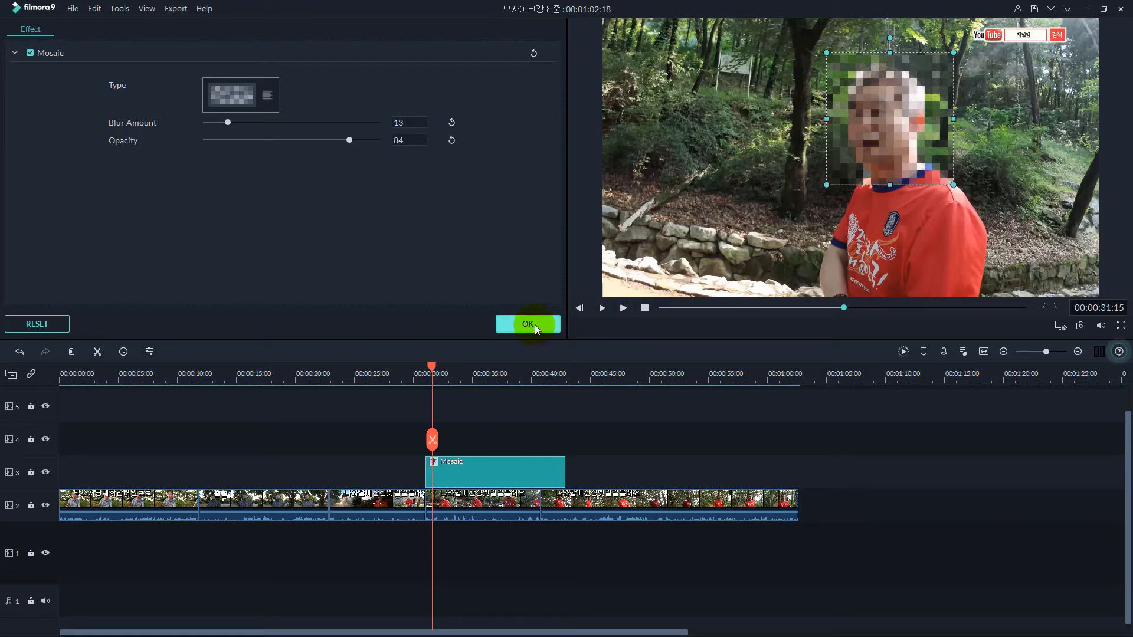
Play back to about 36 seconds, trim the Mosaic effect's end to the playhead and select the effect.
key("space")
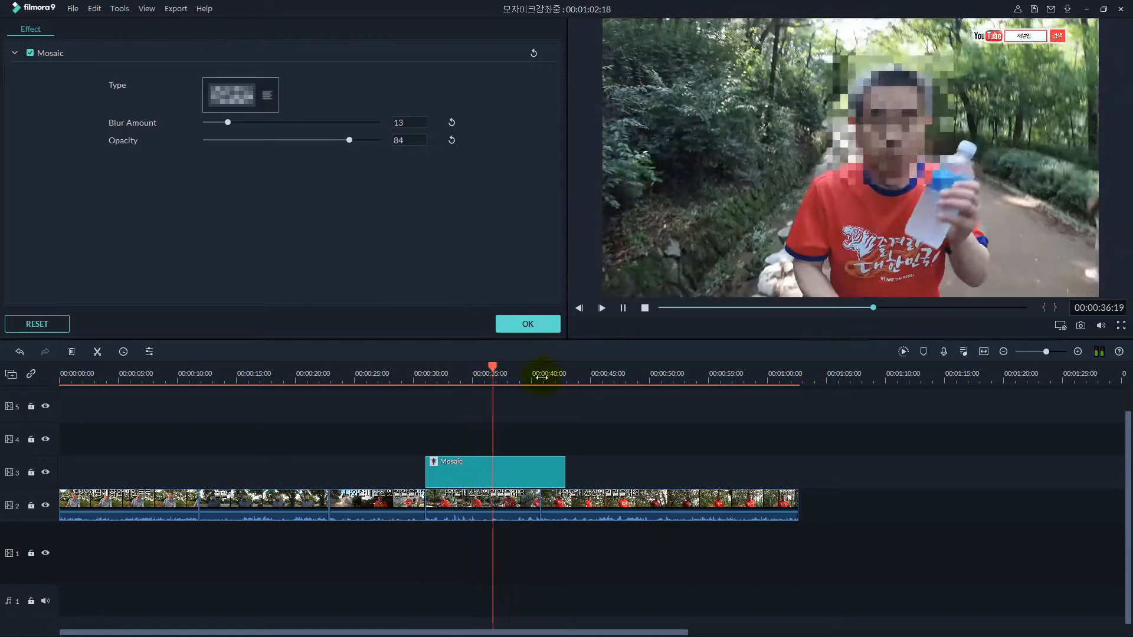
key("space")
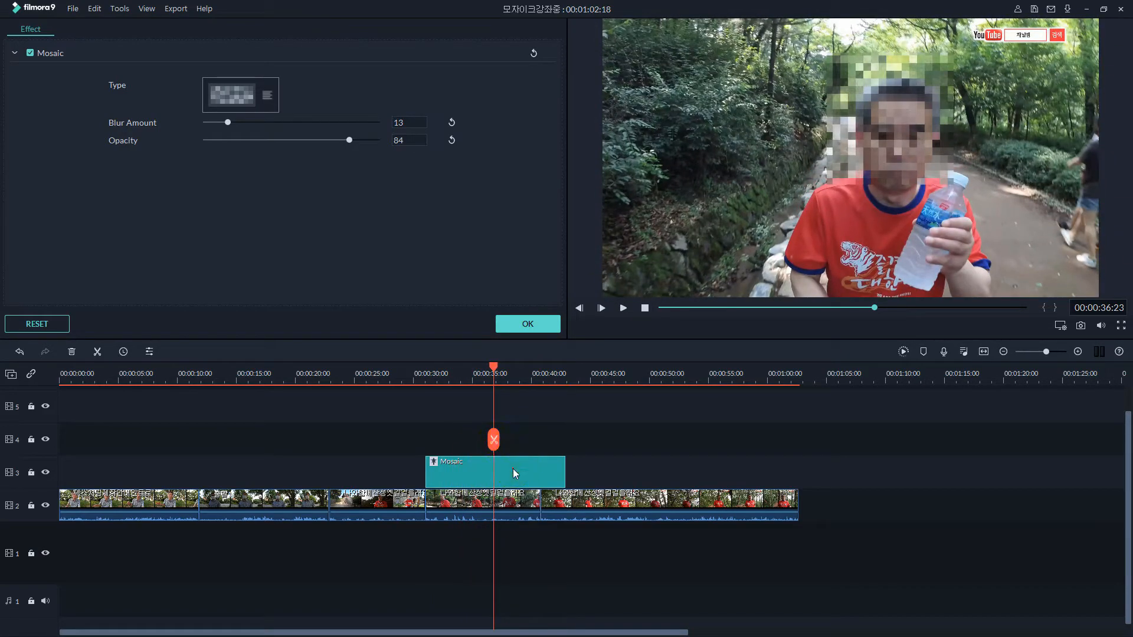
left_click_drag(561, 476, 494, 478)
left_click(463, 472)
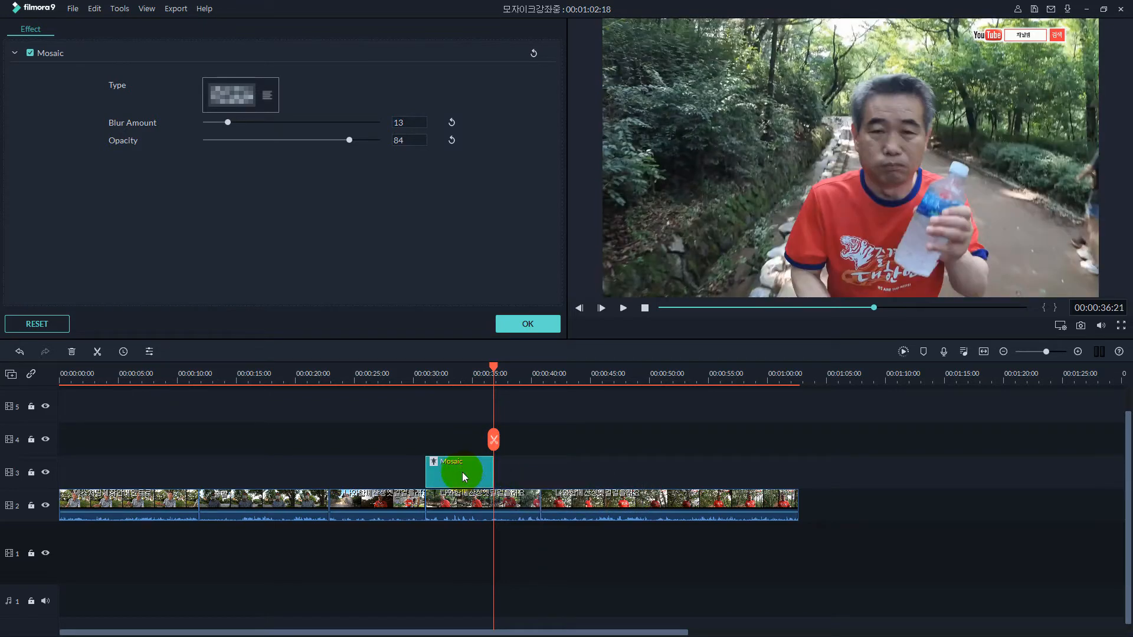
Lock track 1 and paste a copy of the Mosaic effect directly after the original on track 3.
left_click(464, 472)
left_click(32, 555)
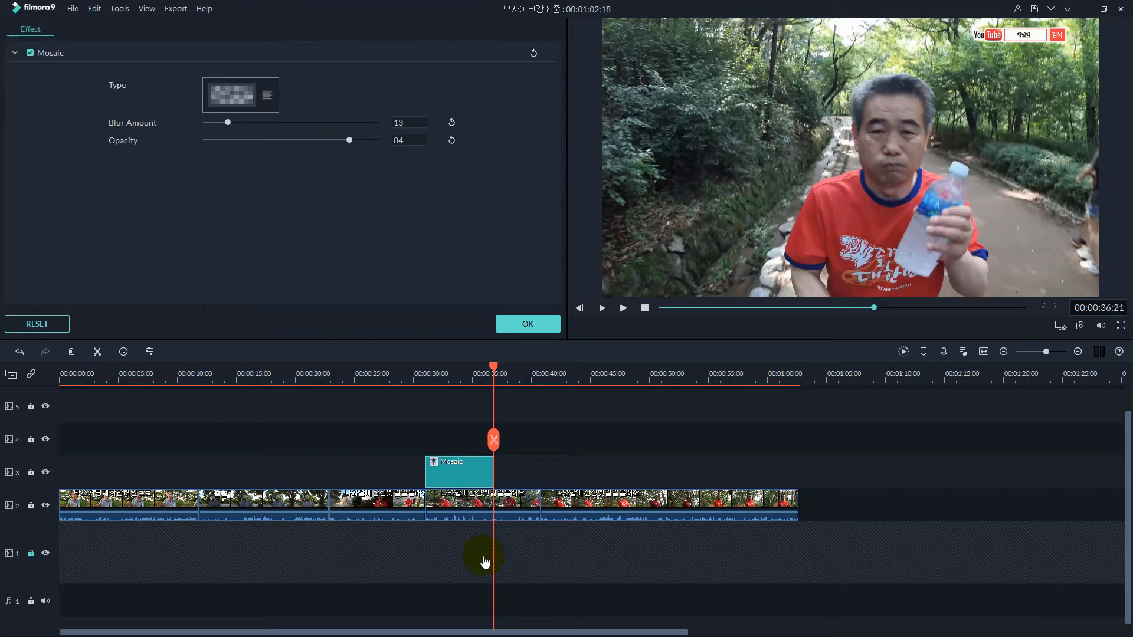
key("ctrl+v")
left_click(500, 474)
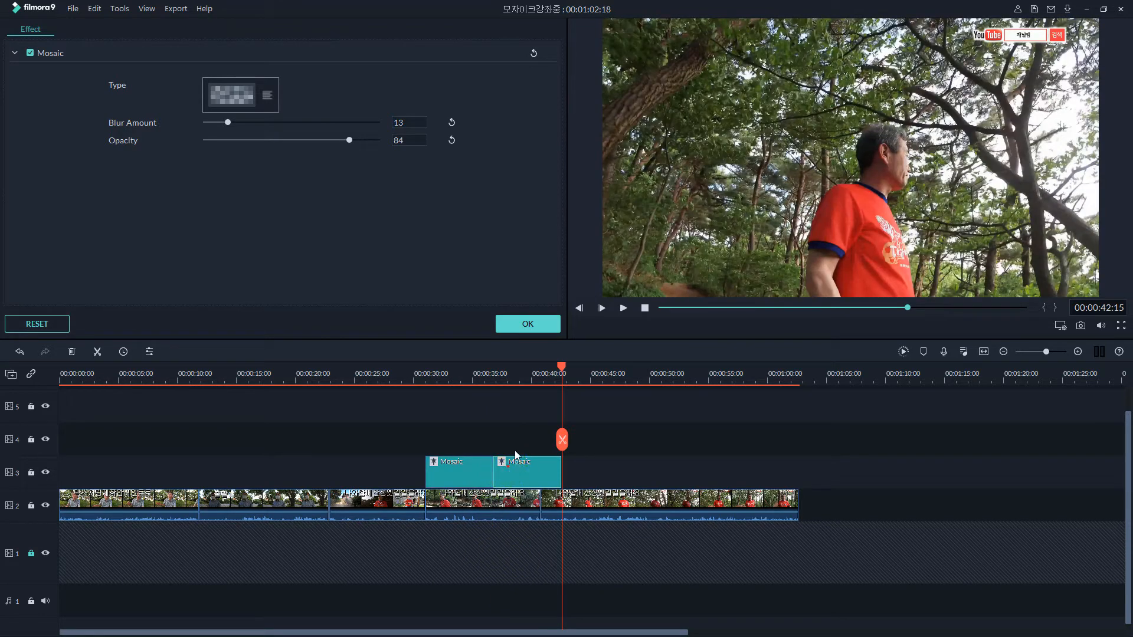
Trim the first Mosaic's end to about 35 seconds and shift the copy to follow it, ending with the fourth clip.
left_click(508, 374)
left_click(517, 472)
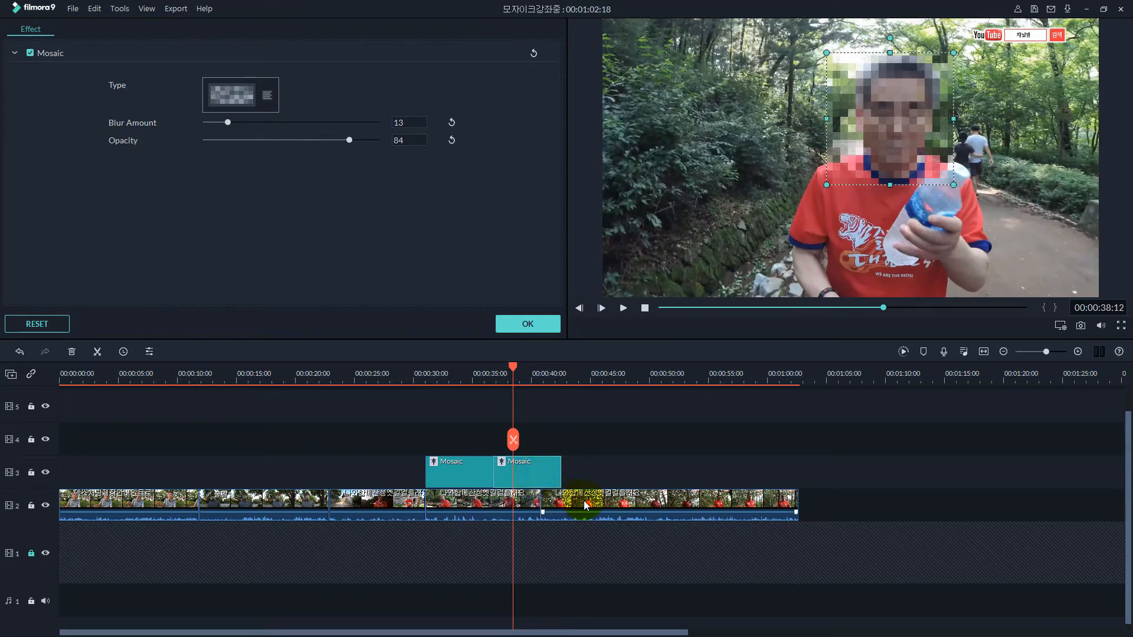
left_click(474, 485)
left_click(471, 476)
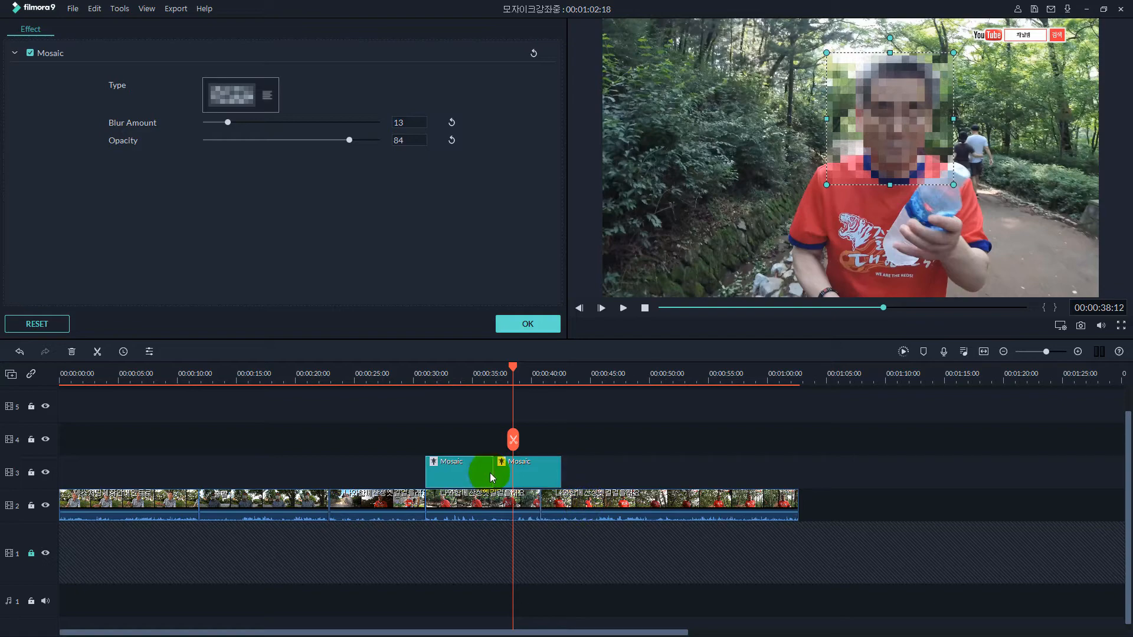
left_click_drag(489, 472, 540, 479)
left_click(506, 473)
left_click(479, 474)
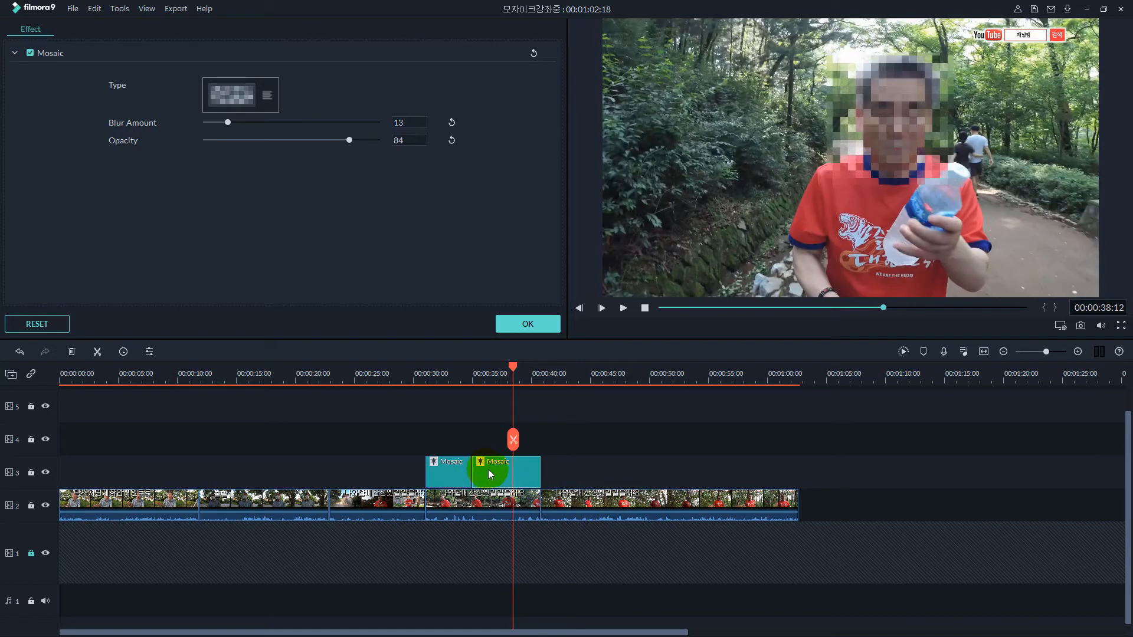
Open the second Mosaic's settings at about 35 seconds and move its box over the man's face.
left_click(475, 382)
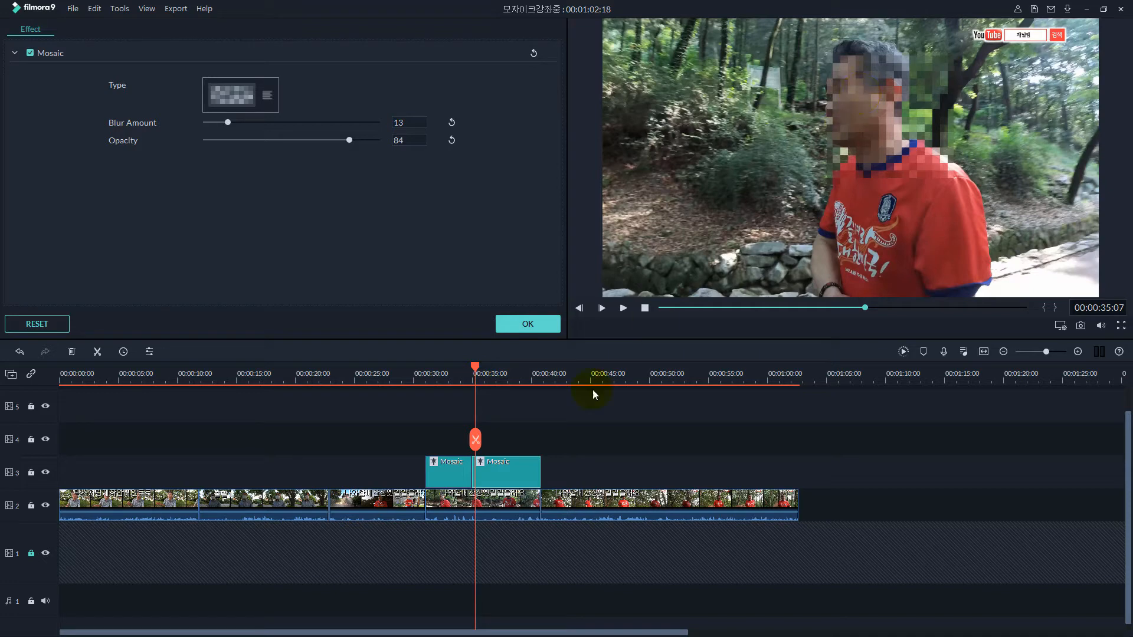
left_click(503, 479)
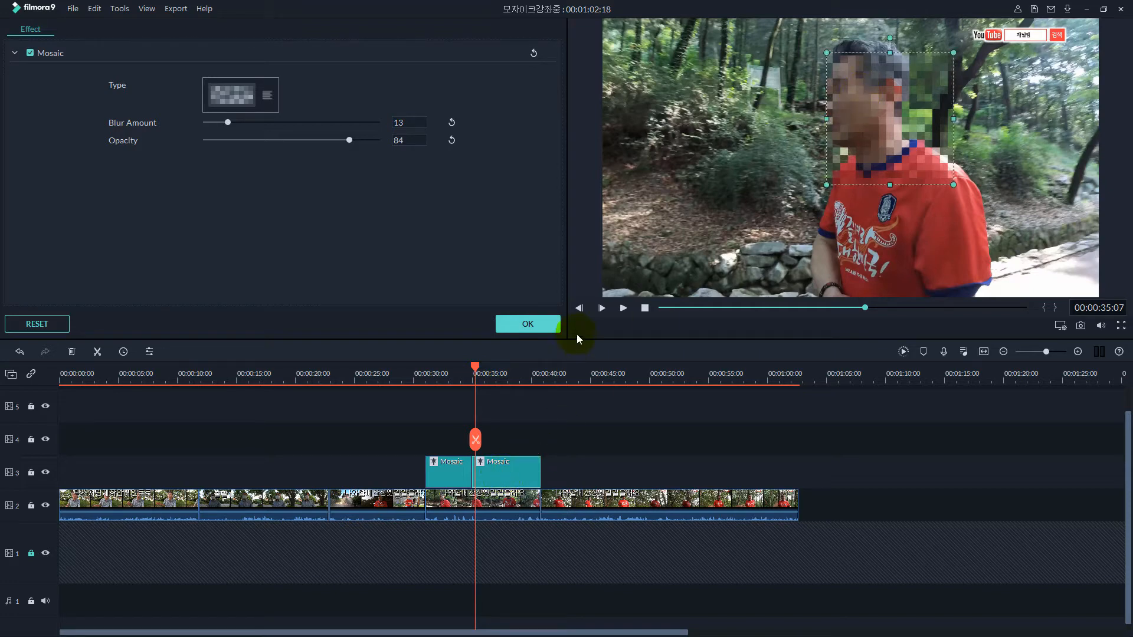
left_click(475, 466)
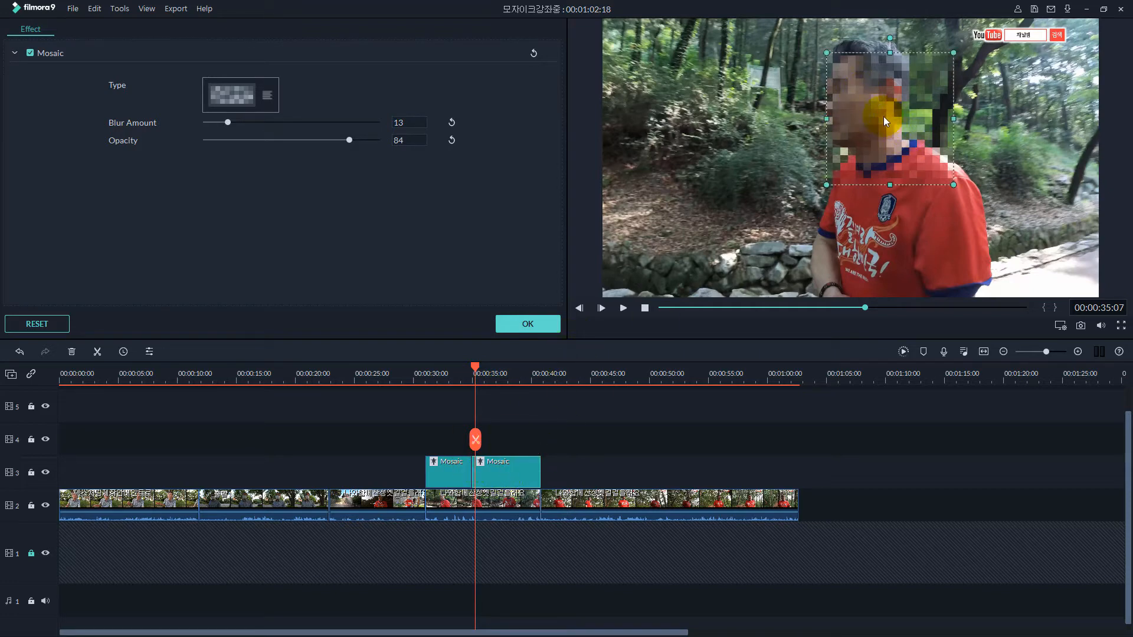
left_click_drag(873, 113, 854, 98)
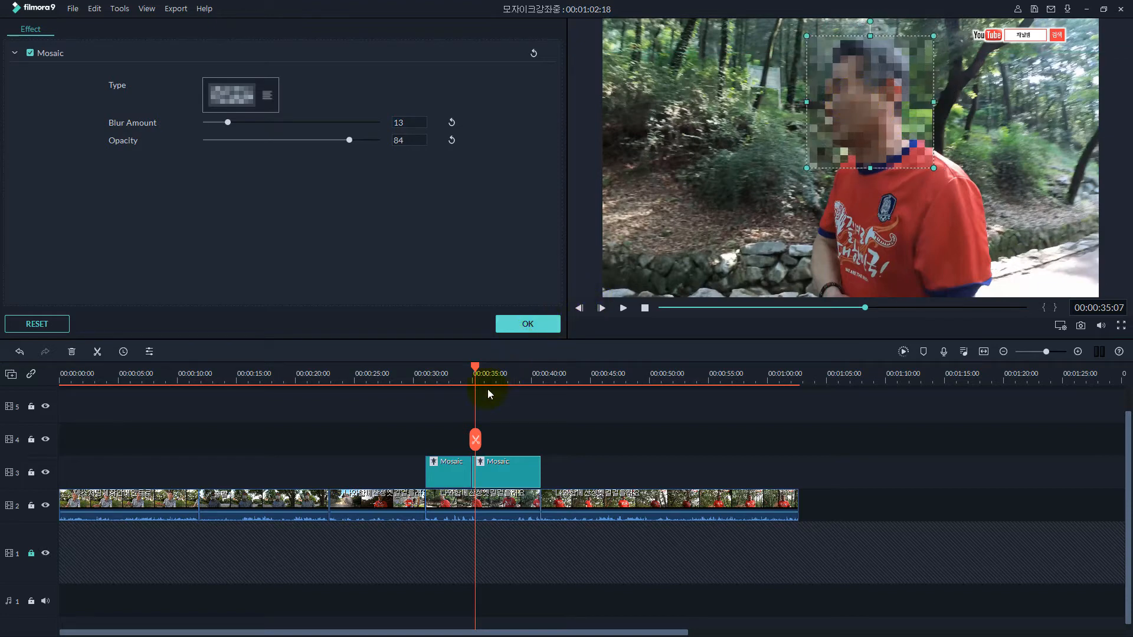
Replay the fourth clip from its start to about 35 seconds to check the mosaic coverage.
left_click_drag(480, 376, 425, 385)
key("space")
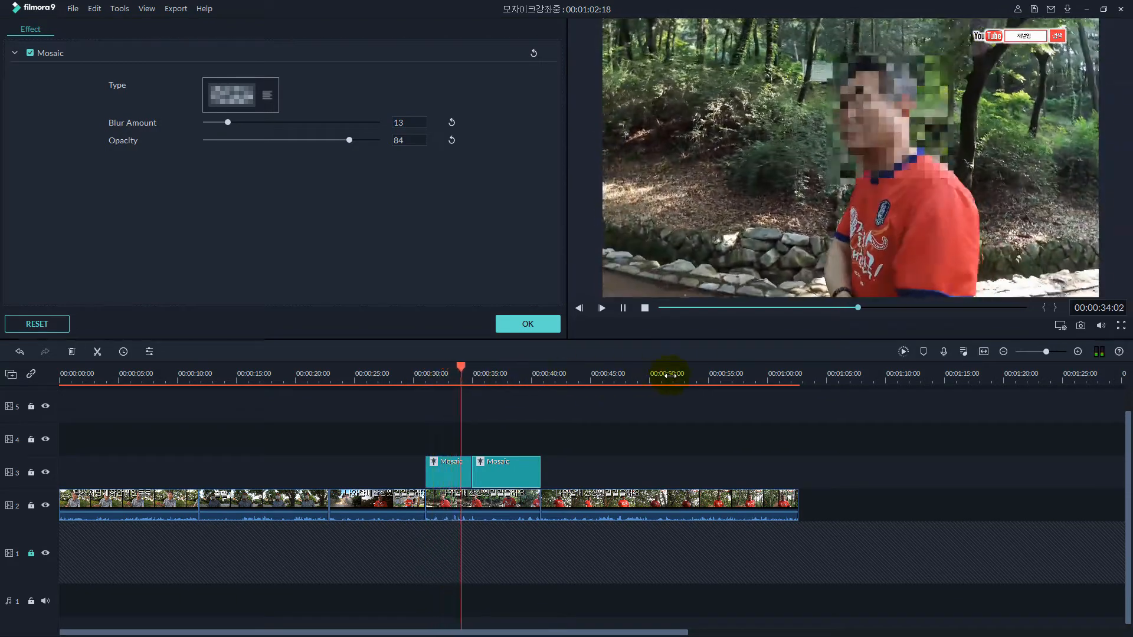
key("space")
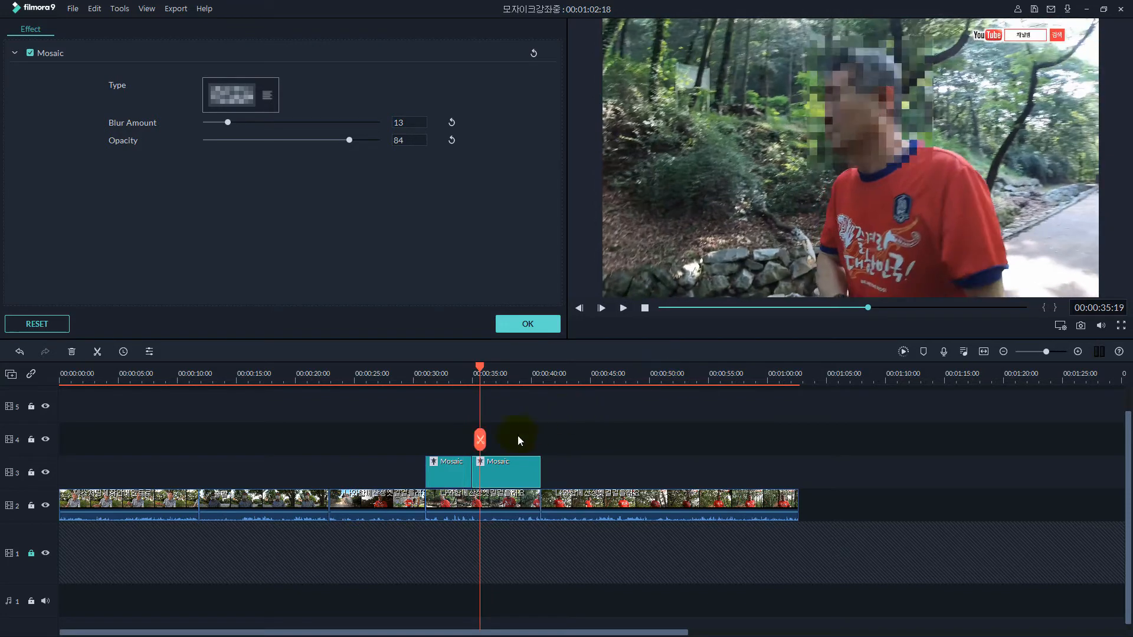
Split the first Mosaic at about 34 seconds, keeping the second Mosaic's end aligned with the end of the fourth clip.
left_click_drag(511, 470, 549, 465)
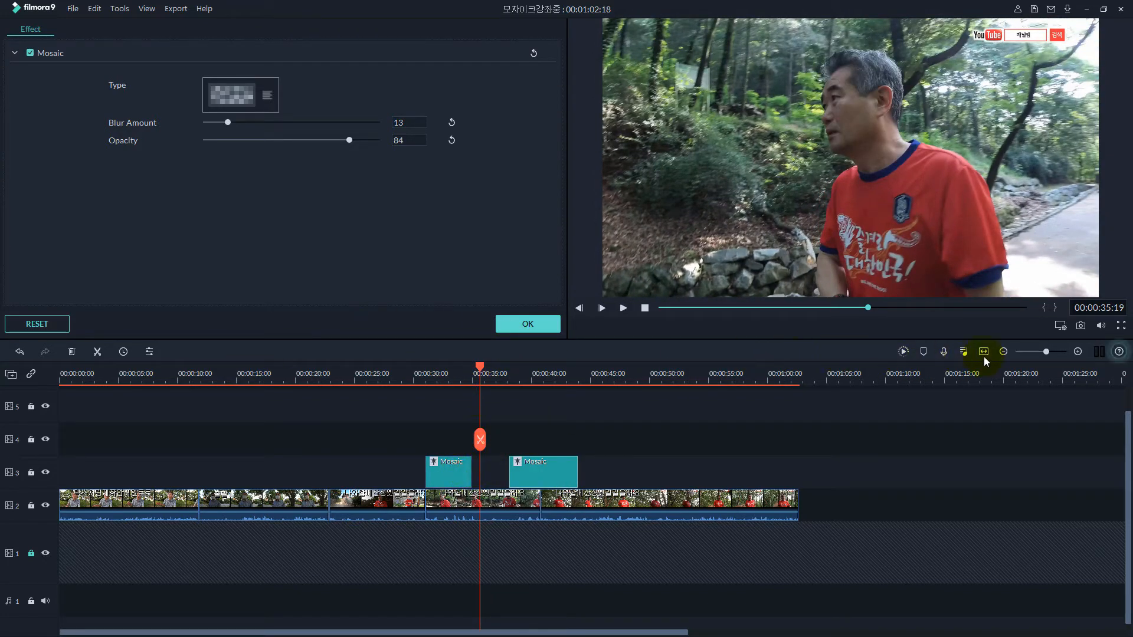
left_click_drag(1042, 352, 1051, 353)
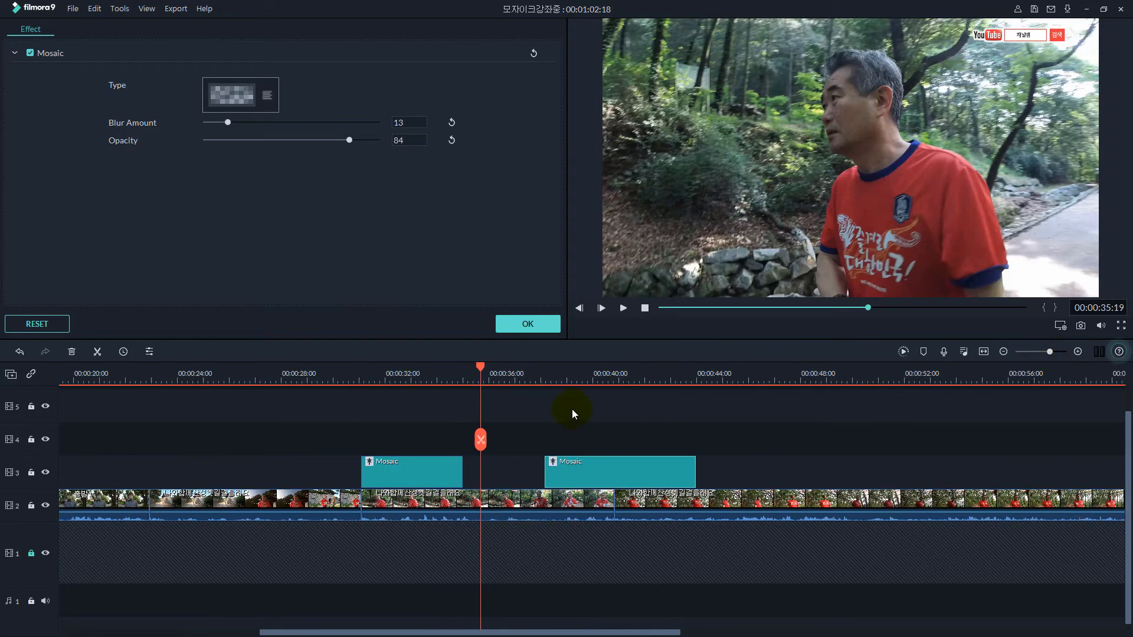
left_click_drag(479, 373, 441, 377)
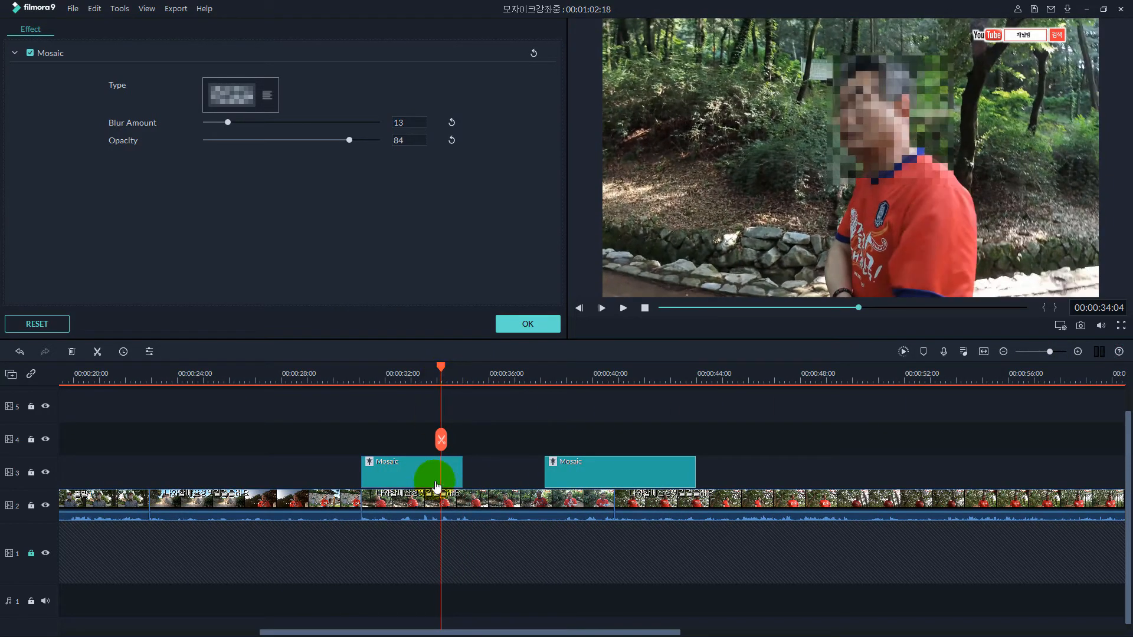
left_click(440, 476)
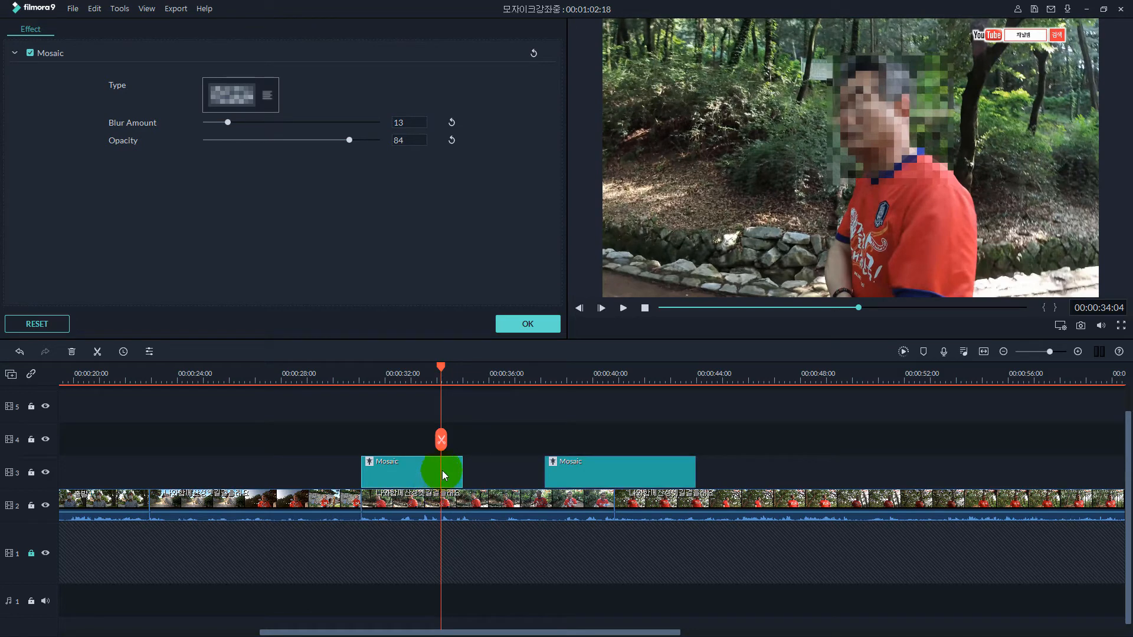
key("ctrl+b")
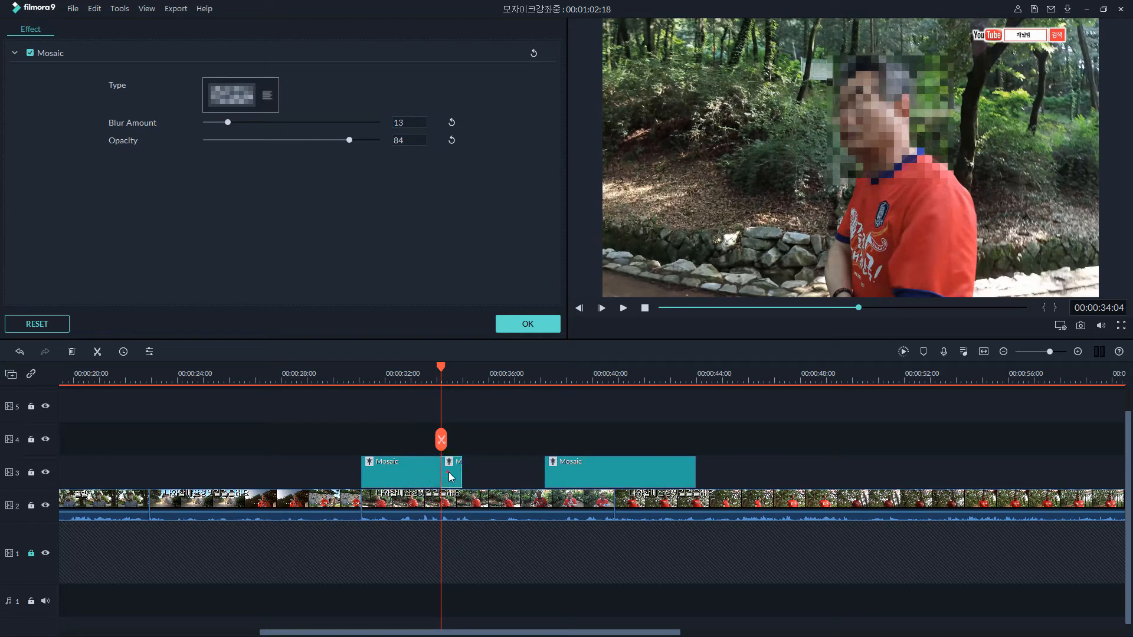
left_click_drag(566, 473, 505, 476)
Open the short Mosaic piece's settings and, near 35 seconds, move its box sideways over the man's face.
left_click(449, 476)
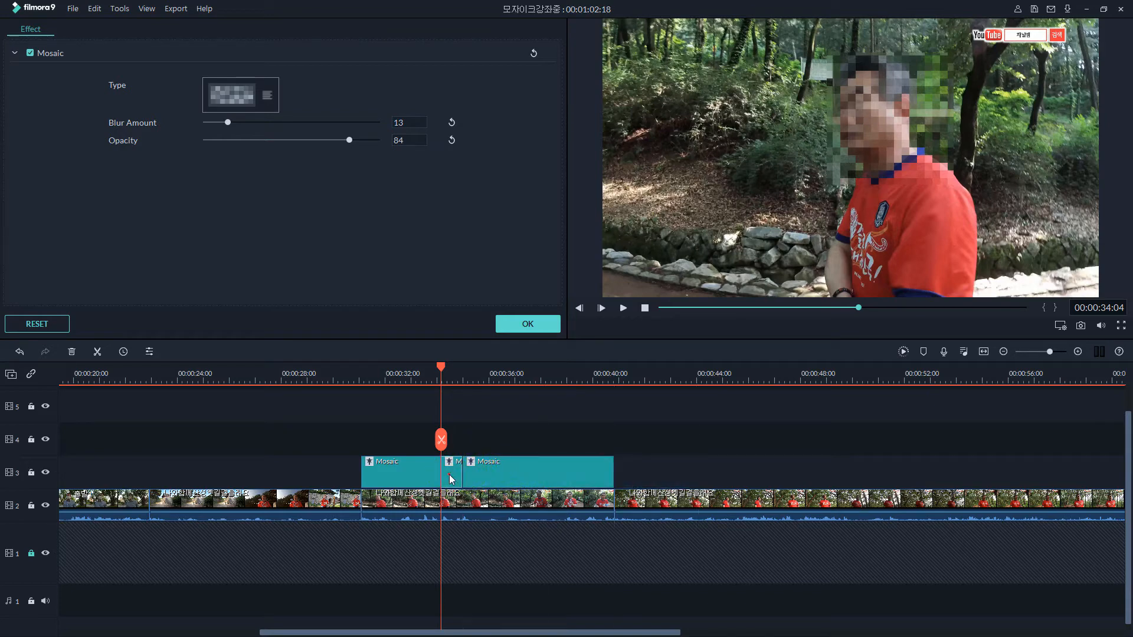
left_click(449, 475)
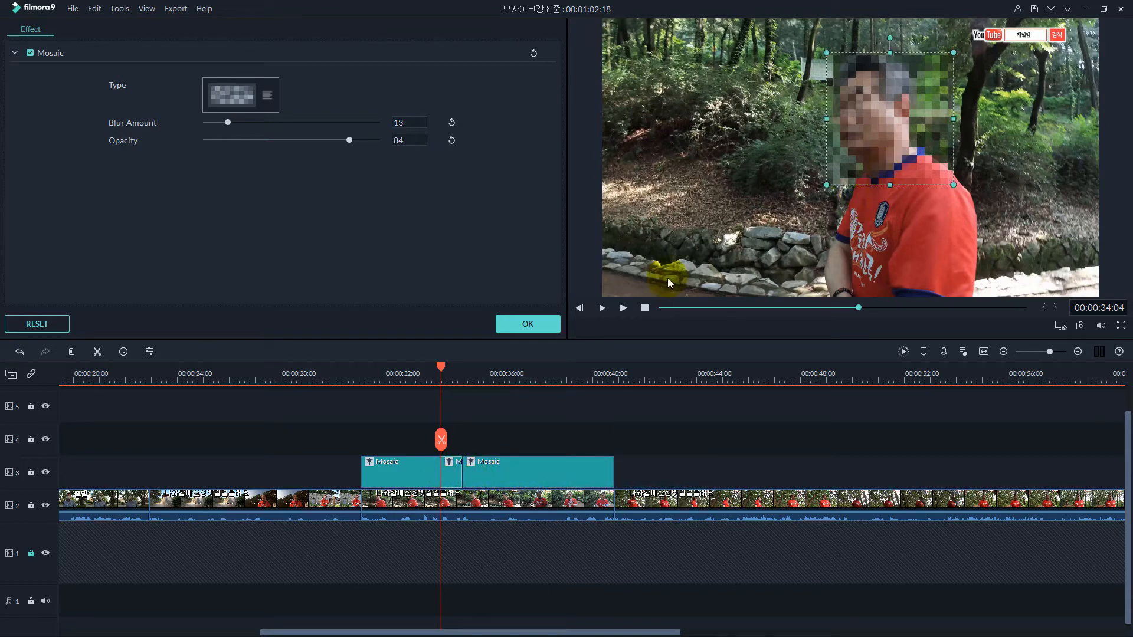
key("space")
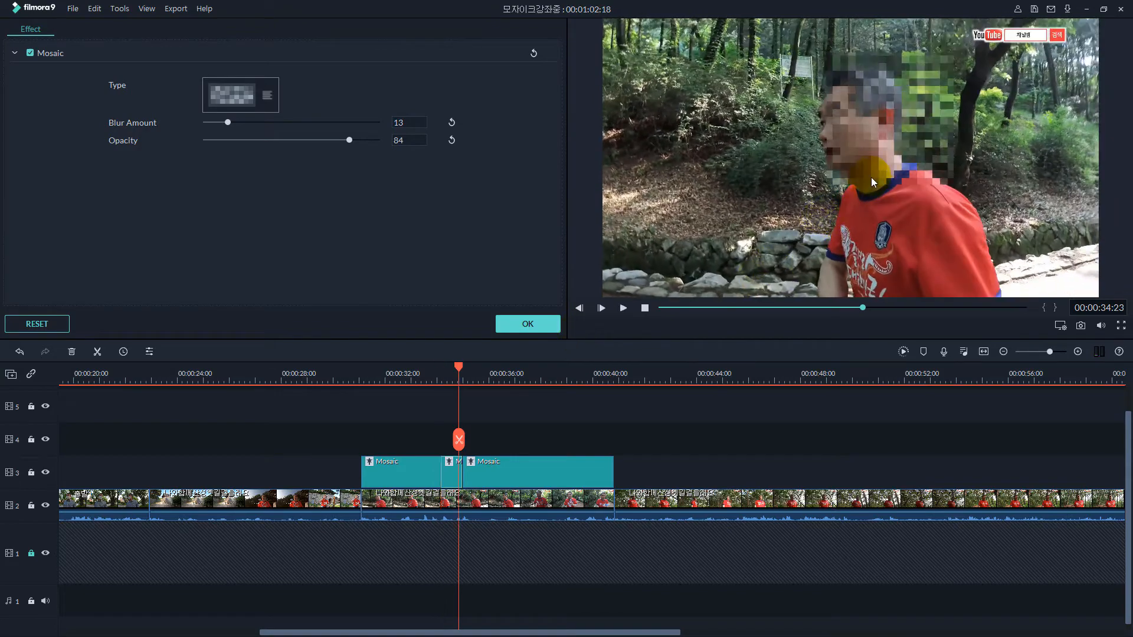
left_click_drag(881, 143, 844, 142)
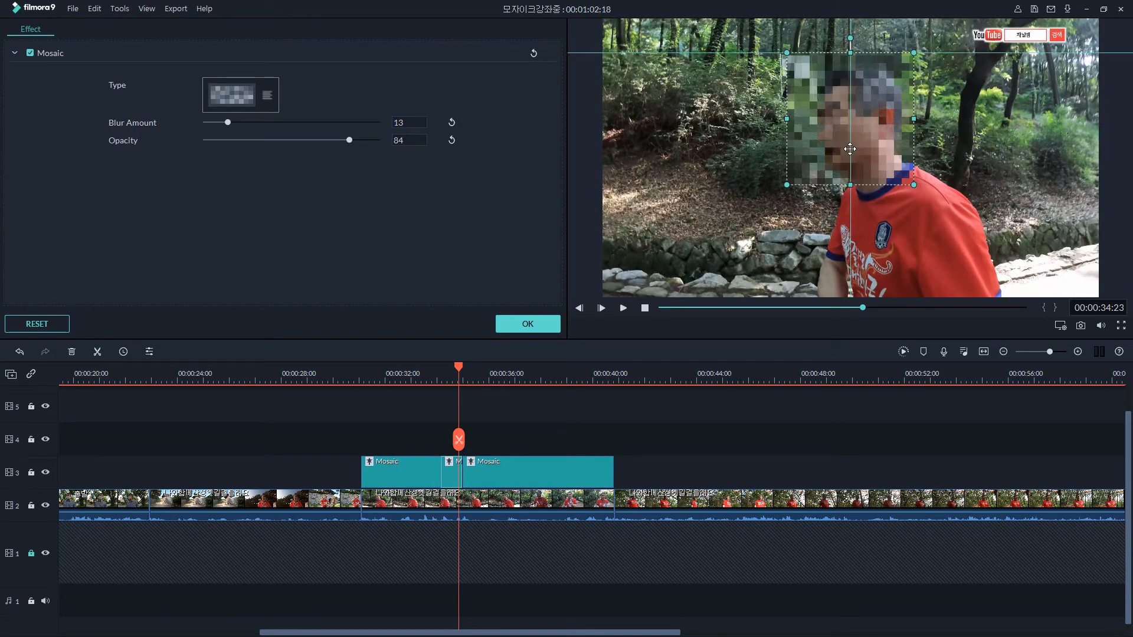
Replay from about 33 seconds to about 38 seconds to check the mosaic pieces against the face.
left_click_drag(461, 369, 412, 377)
left_click(507, 406)
key("space")
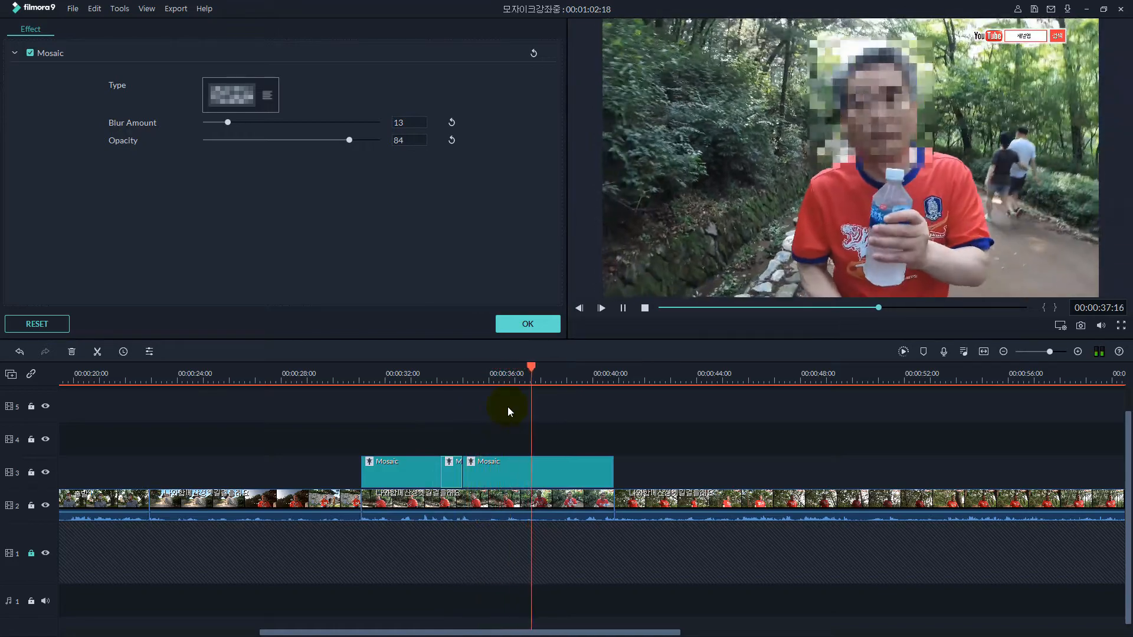
left_click(554, 470)
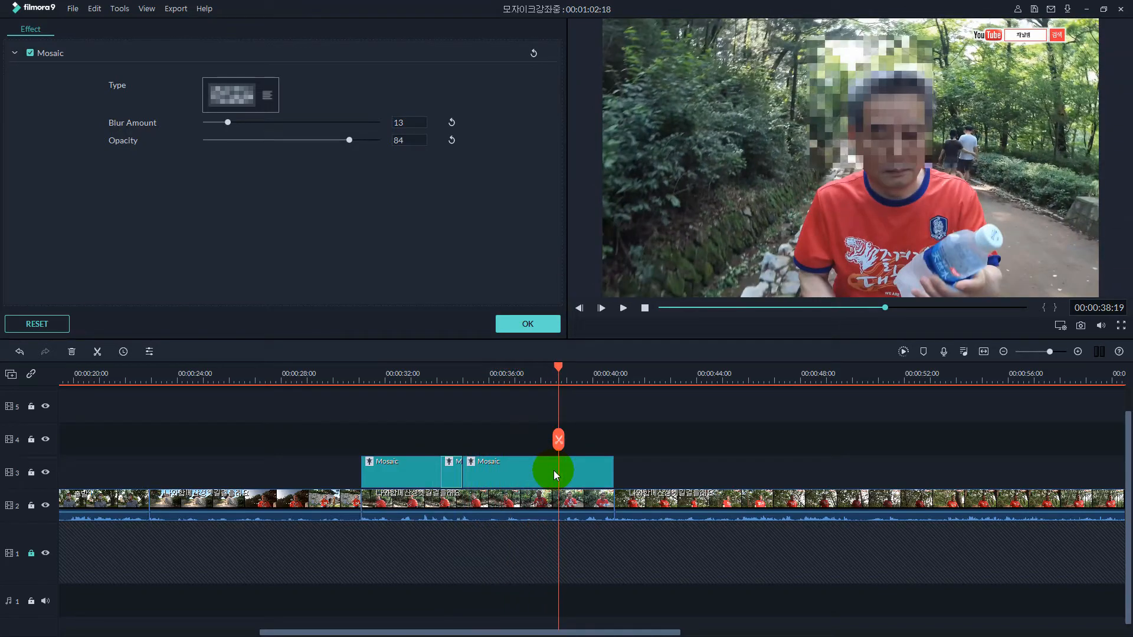
Split the last Mosaic at 38:01 and move the box of its second part over the man's face.
mouse_move(557, 375)
left_mouse_down()
mouse_move(523, 387)
mouse_move(560, 388)
mouse_move(542, 373)
left_mouse_up()
left_click(548, 478)
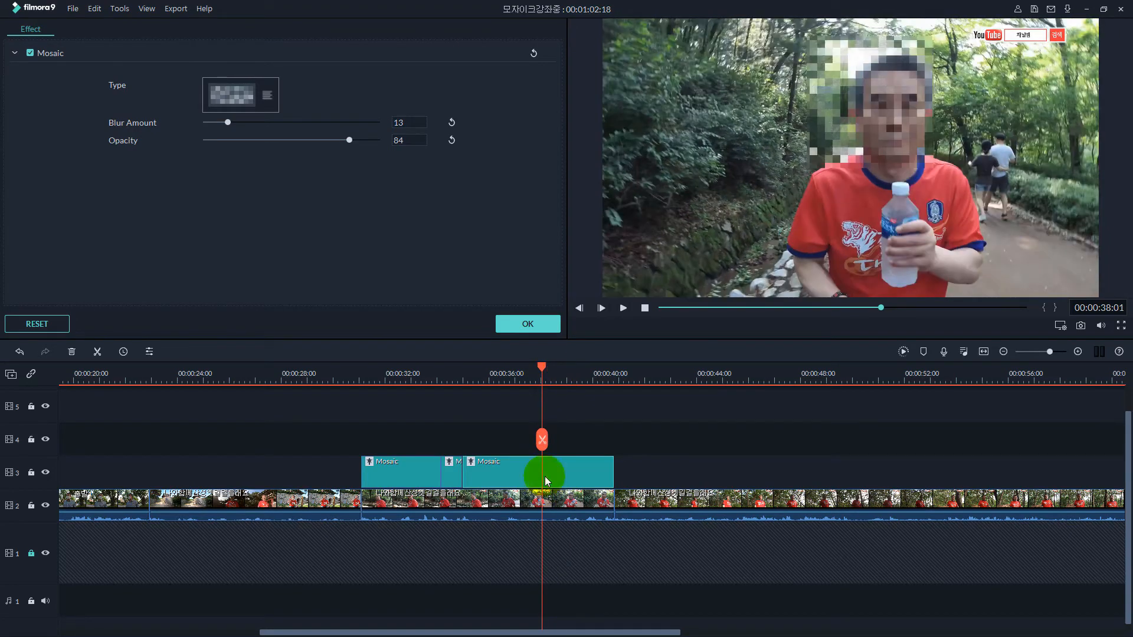
key("ctrl+b")
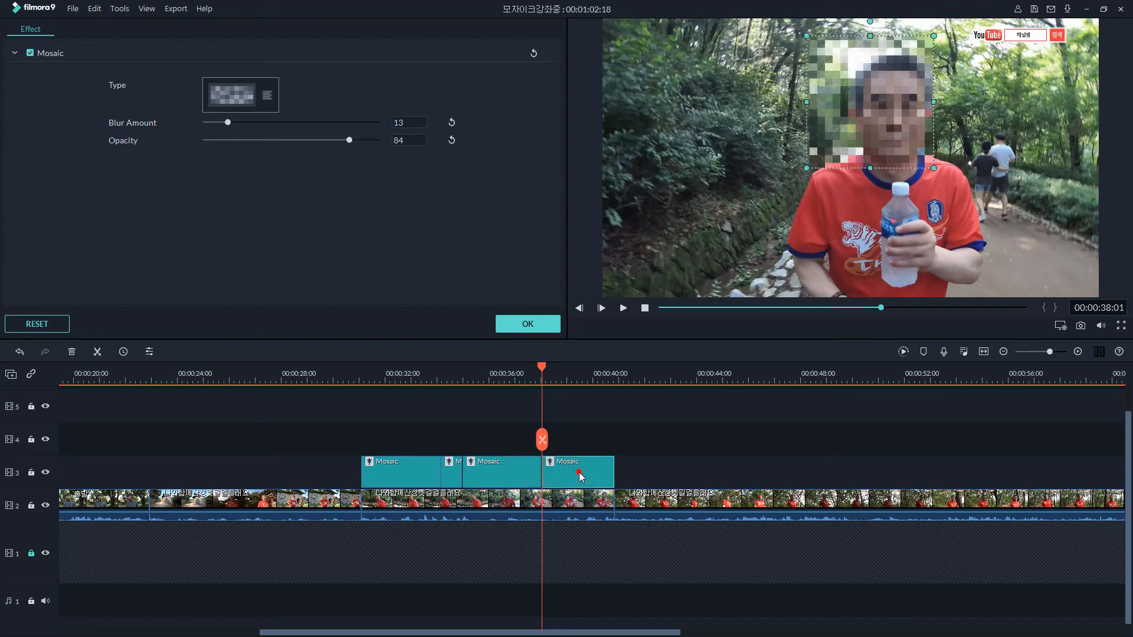
left_click(891, 134)
left_click_drag(891, 134, 916, 134)
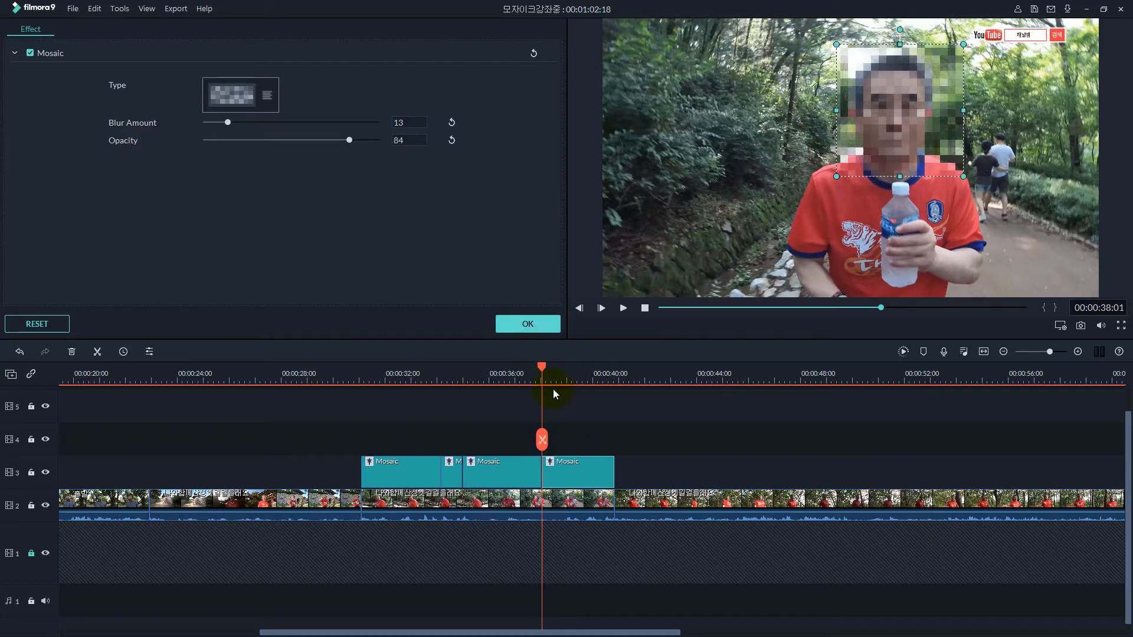
Open the third Mosaic piece's settings at about 37 seconds and move its box over the man's face.
left_click_drag(543, 367, 516, 378)
left_click(499, 468)
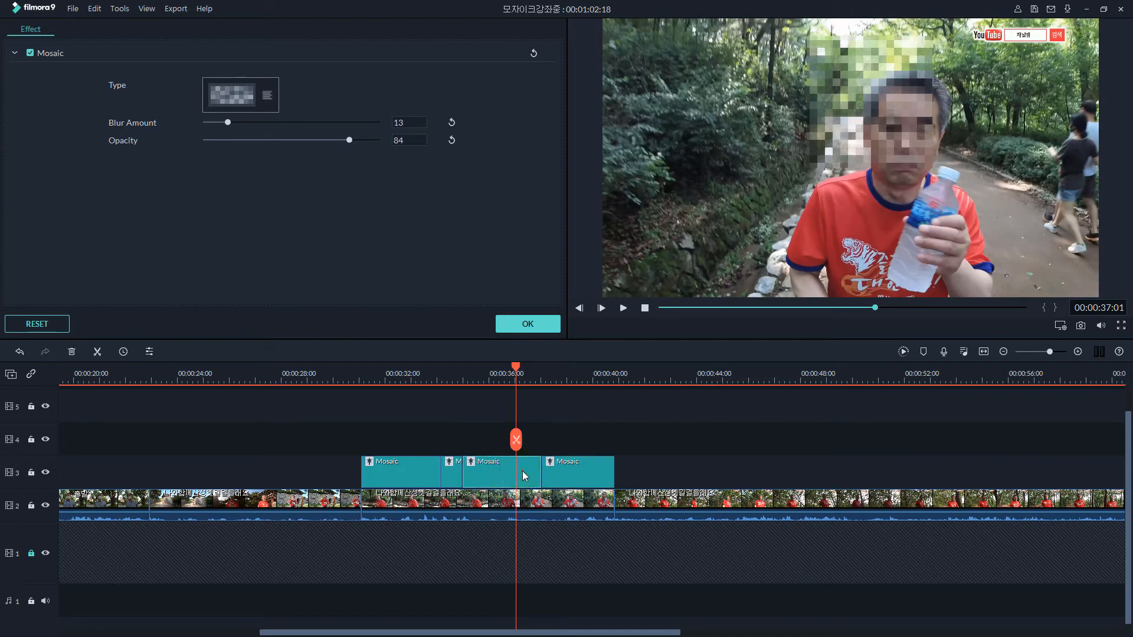
left_click_drag(882, 133, 921, 158)
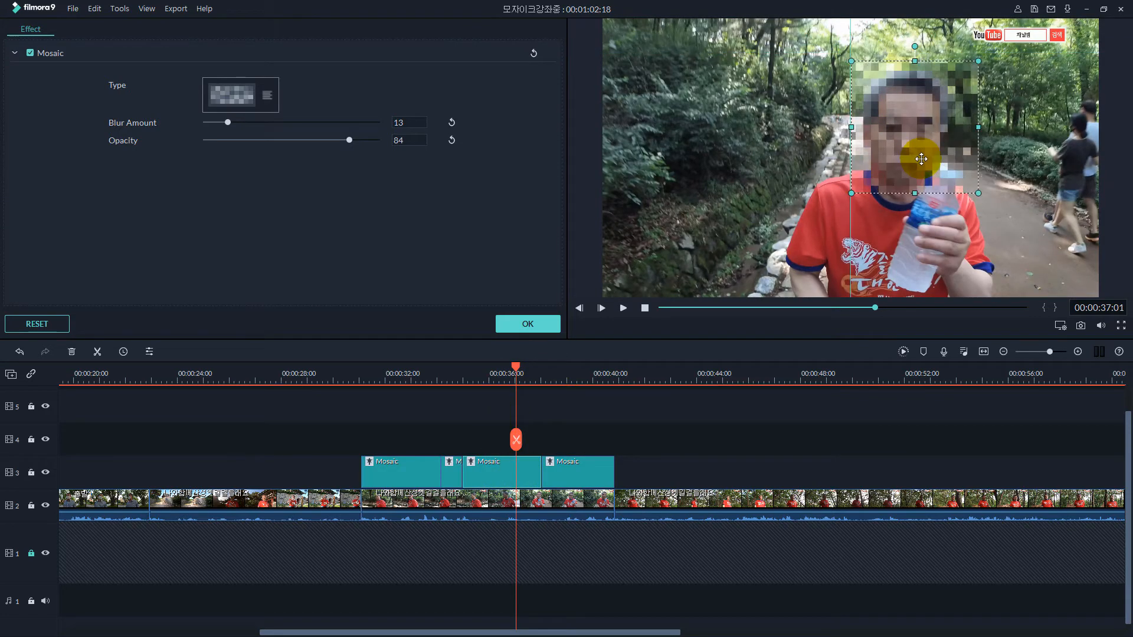
Replay the third Mosaic piece twice from its start at about 35 seconds, pausing before 37 seconds.
left_click_drag(519, 372, 464, 399)
key("space")
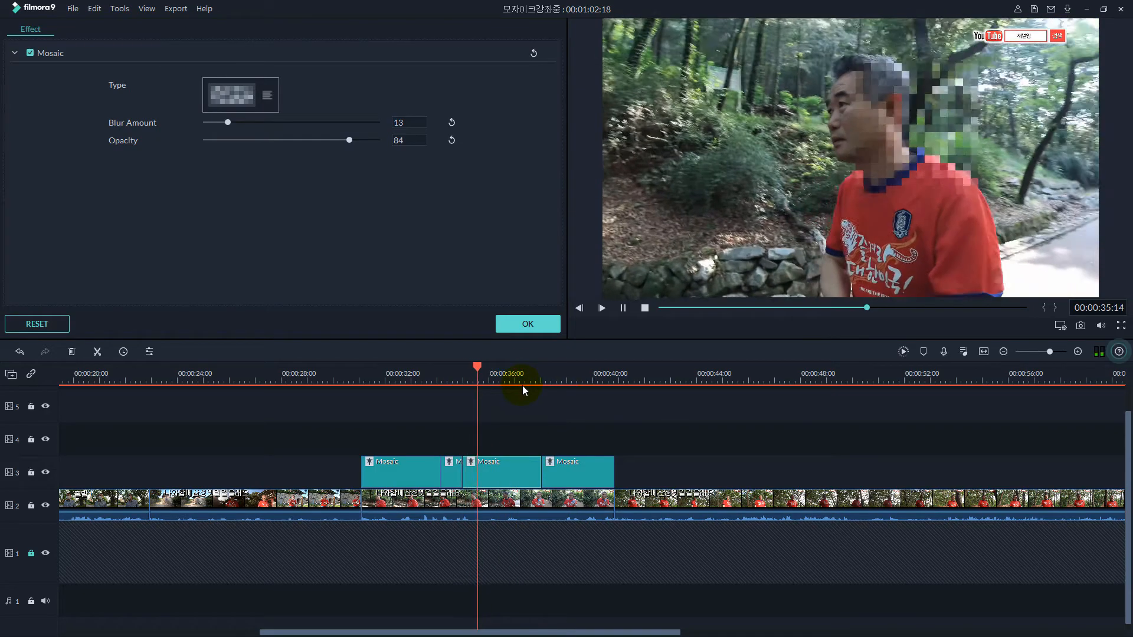
left_click(505, 460)
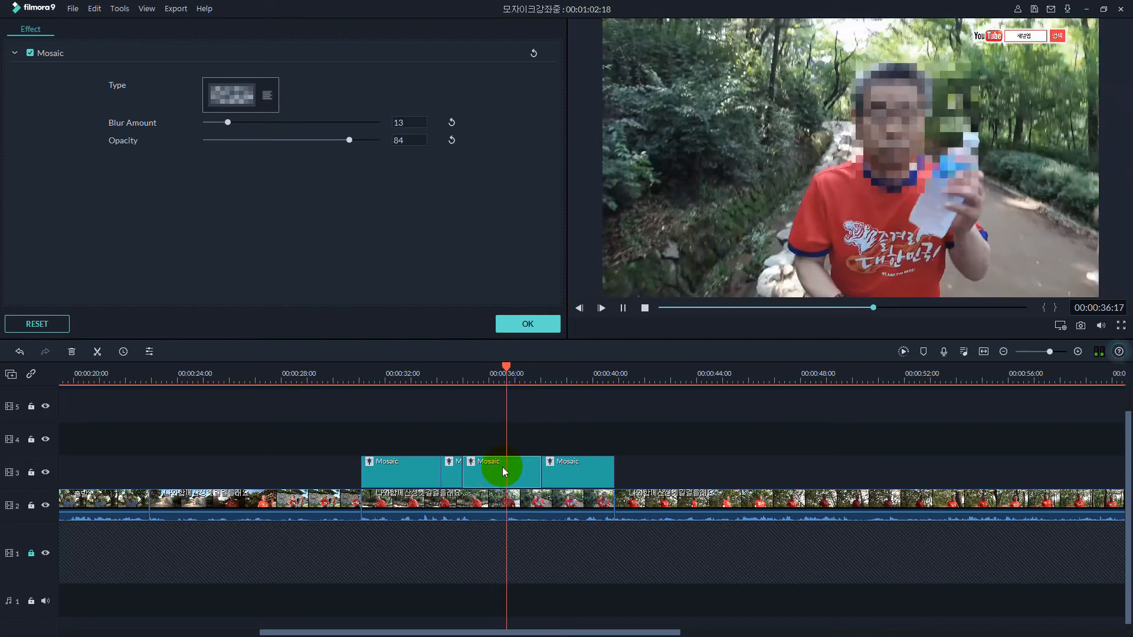
key("space")
left_click_drag(524, 367, 463, 390)
key("space")
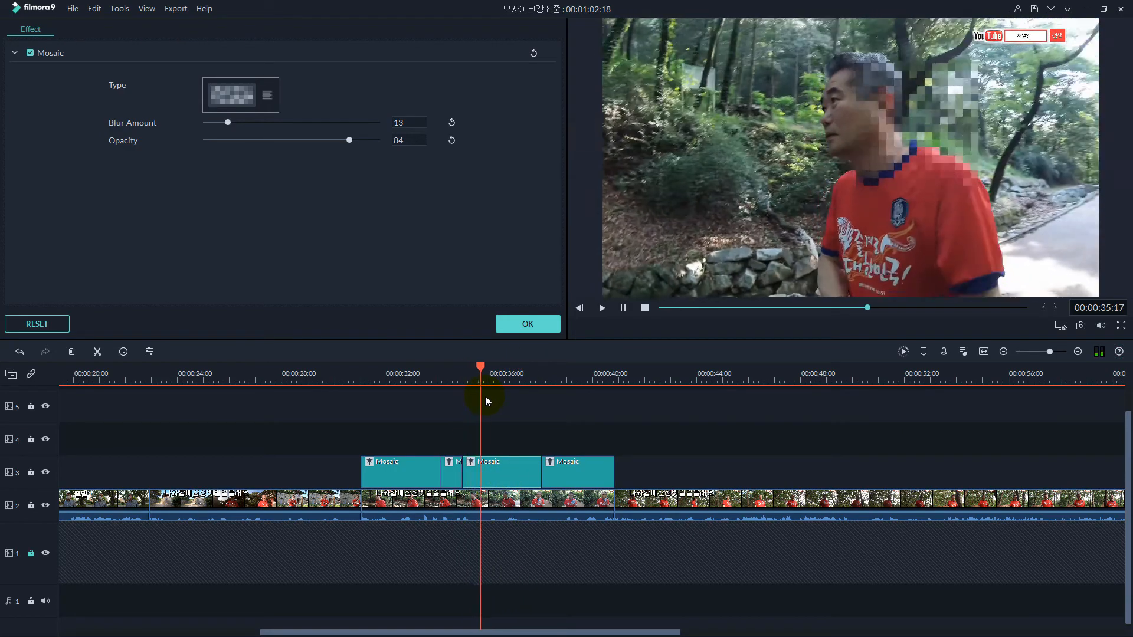
left_click(471, 453)
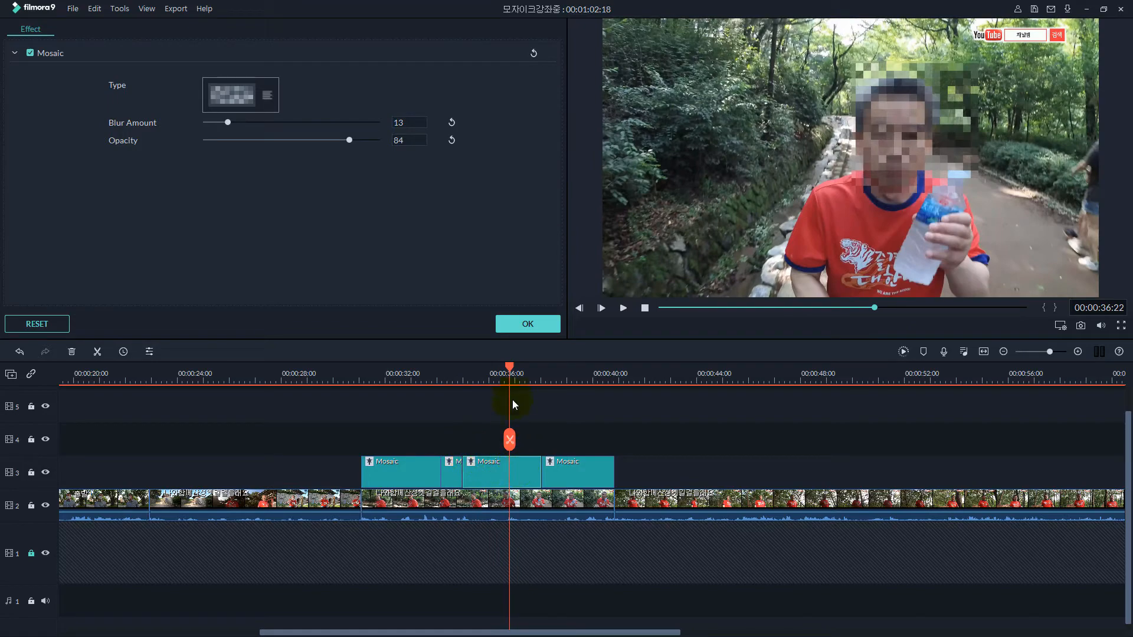
Split the third Mosaic piece at 36:12, where the man's face enters its box.
left_click_drag(510, 367, 495, 376)
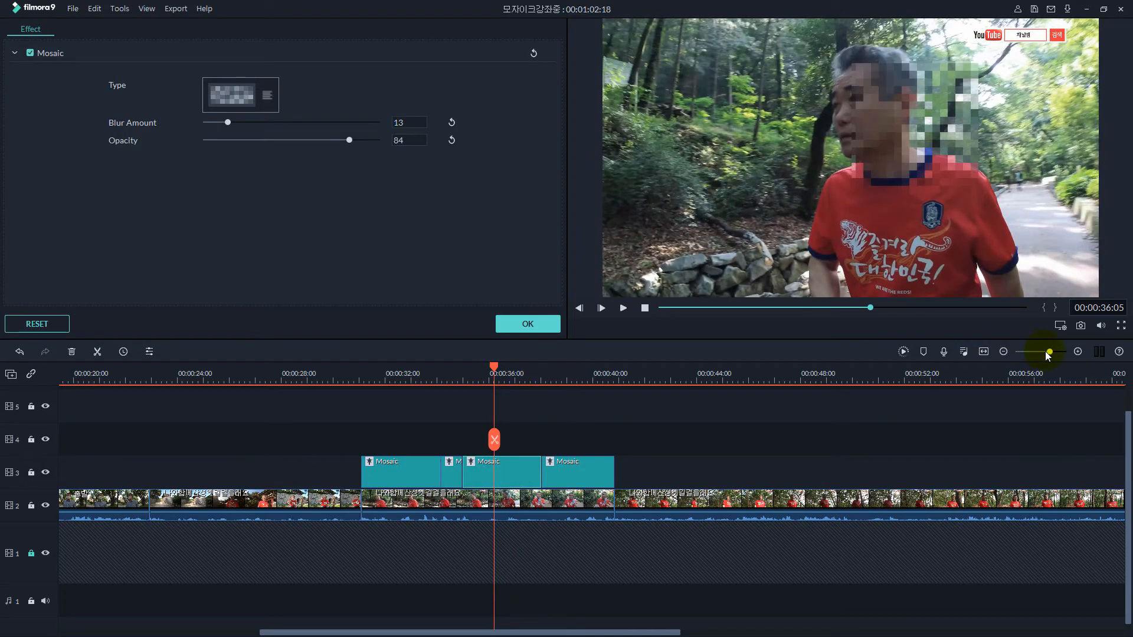
left_click_drag(1051, 351, 1052, 352)
left_click(1053, 352)
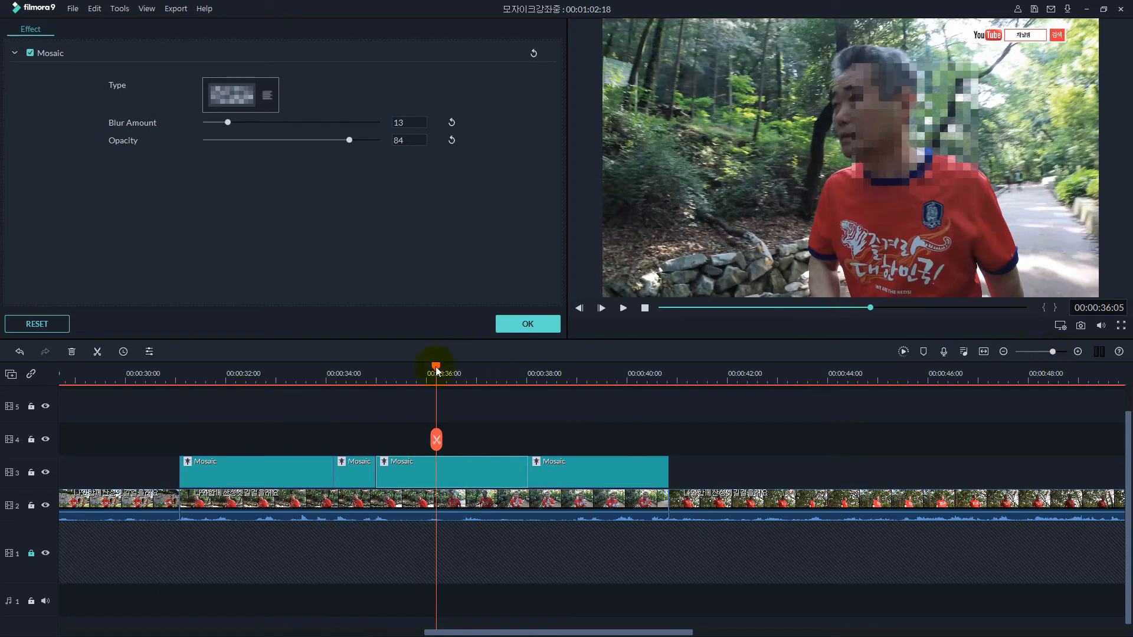
left_click_drag(436, 370, 453, 376)
left_click(446, 463)
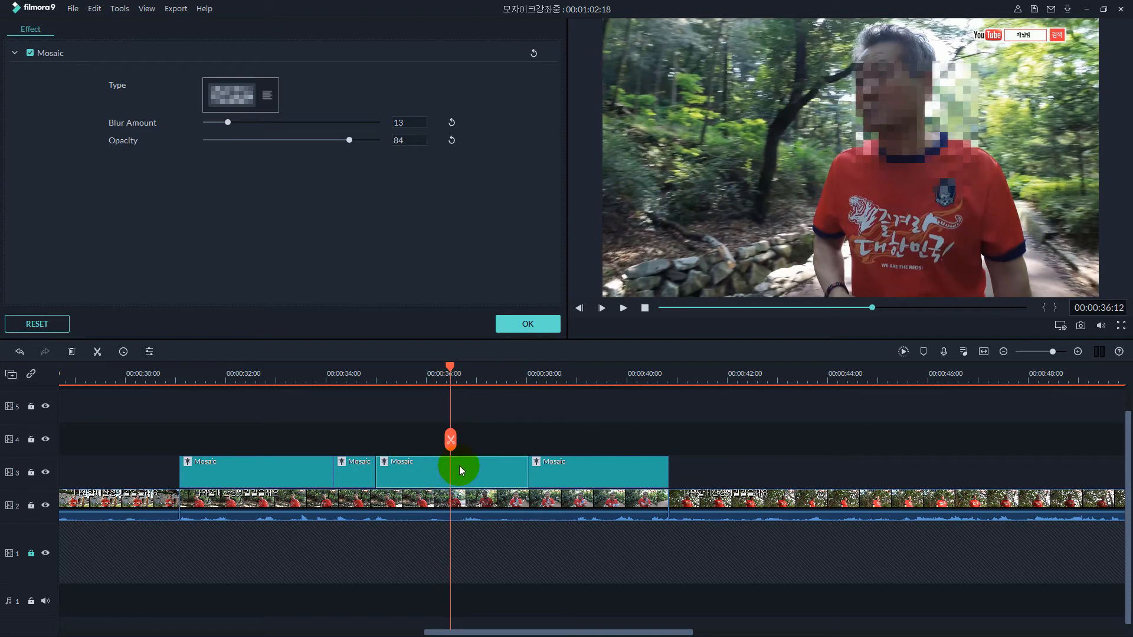
key("ctrl+b")
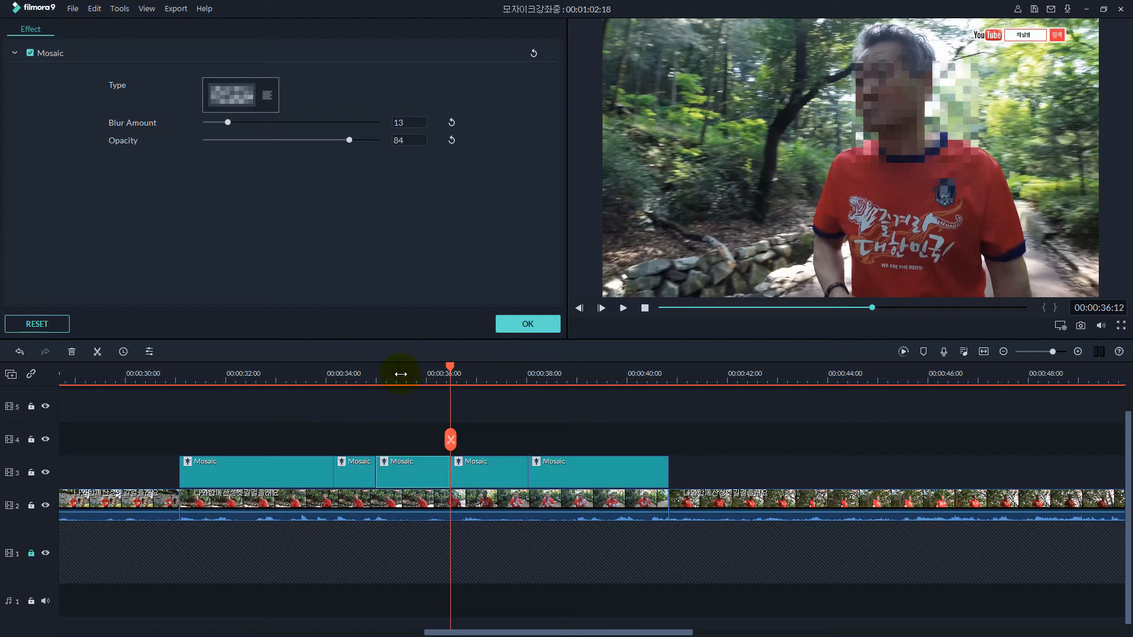
Move the third Mosaic piece's box over the man's face at 35:12 and enlarge it slightly to cover the whole head.
left_click(401, 374)
left_click(420, 470)
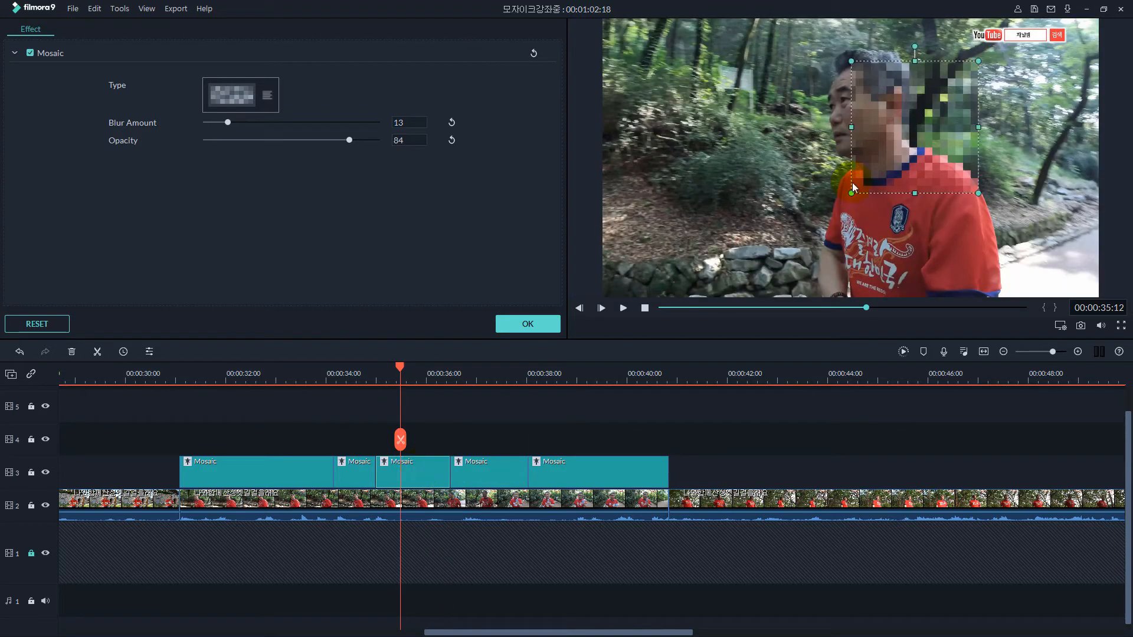
left_click_drag(898, 129, 864, 113)
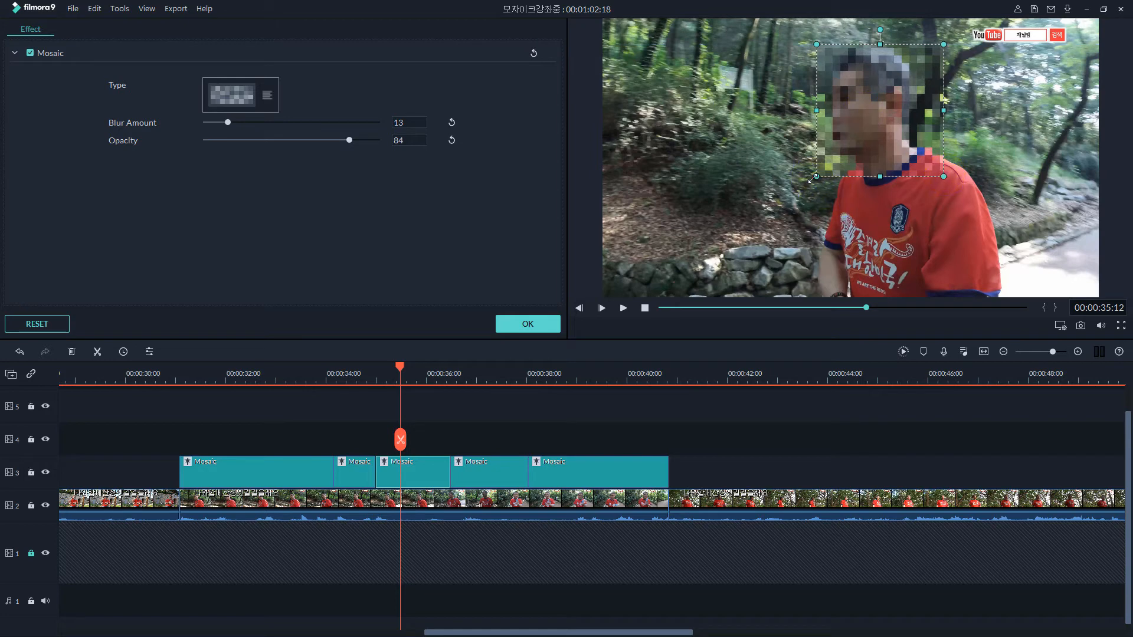
mouse_move(815, 178)
left_mouse_down()
mouse_move(794, 195)
mouse_move(806, 188)
left_mouse_up()
left_click(865, 153)
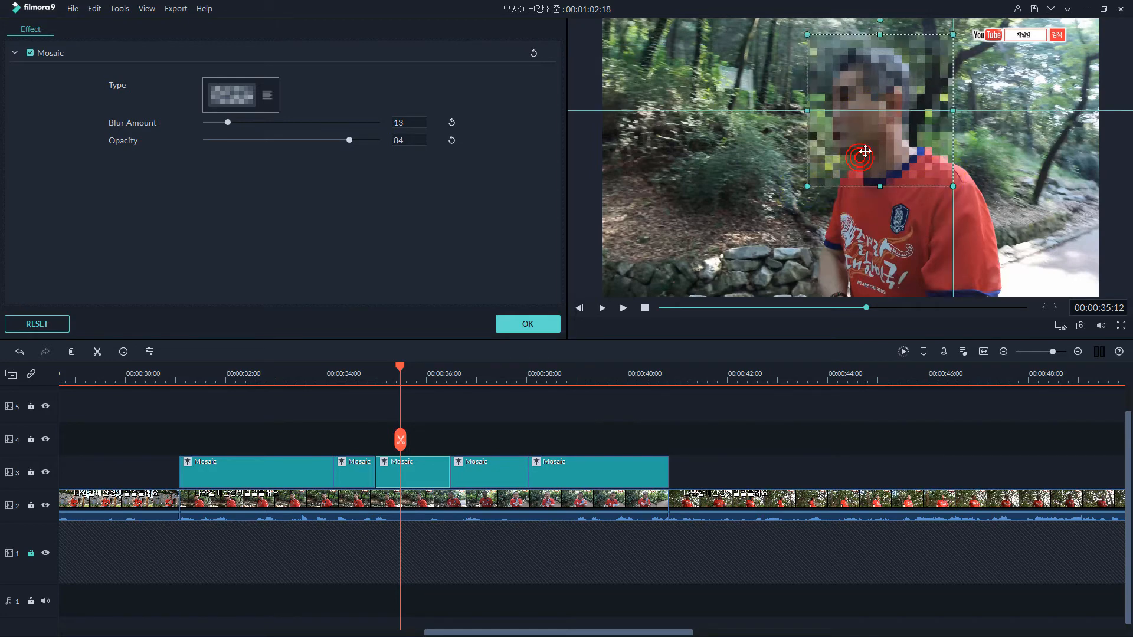
Replay the Mosaic section from about 34 seconds to its end, then again from 31:22, to check the face coverage.
left_click_drag(403, 374, 359, 385)
key("space")
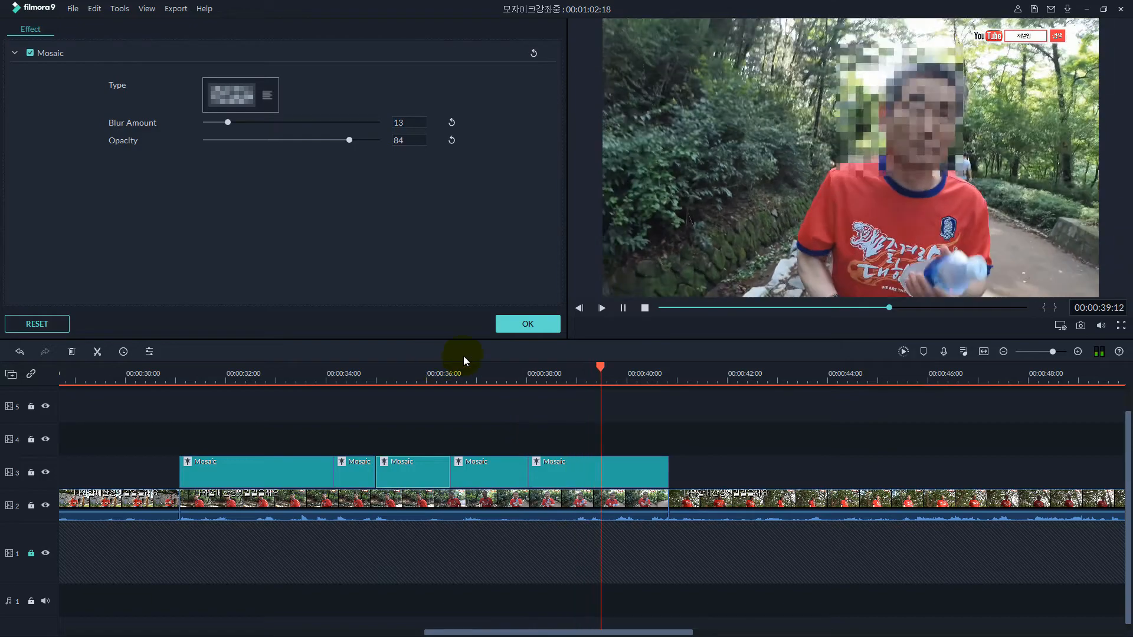
key("space")
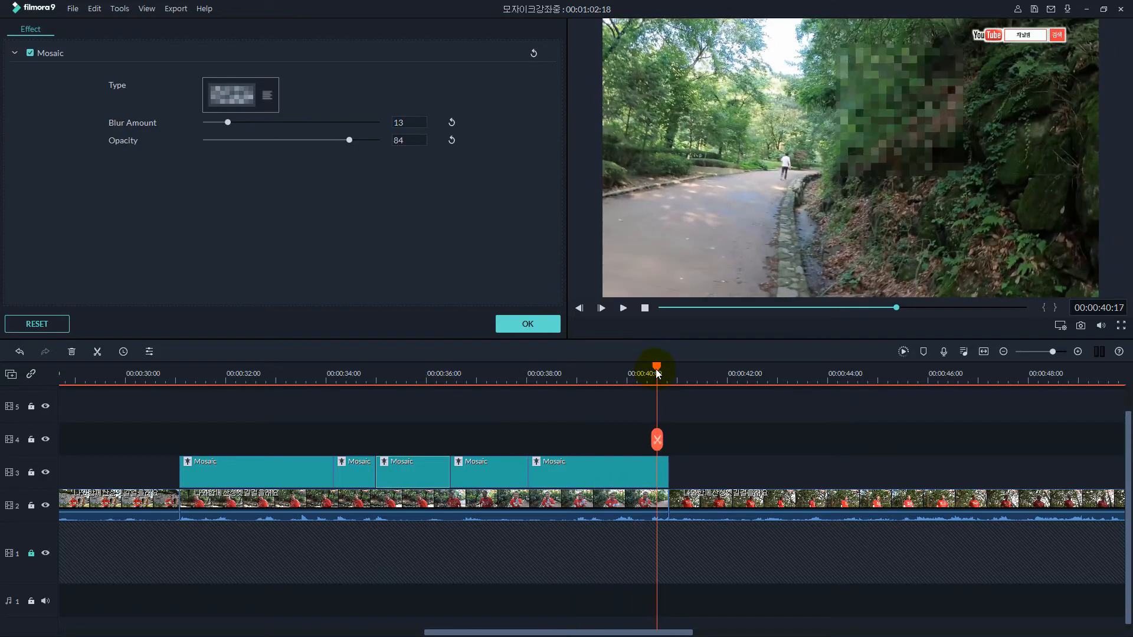
left_click_drag(657, 373, 220, 417)
left_click(565, 472)
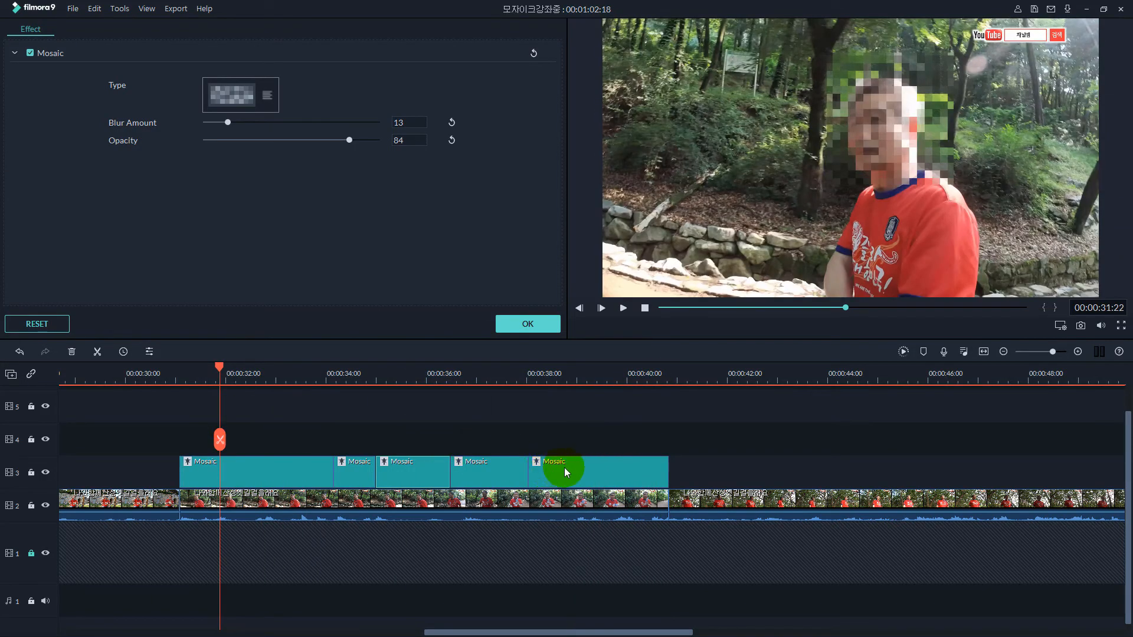
key("space")
left_click(742, 506)
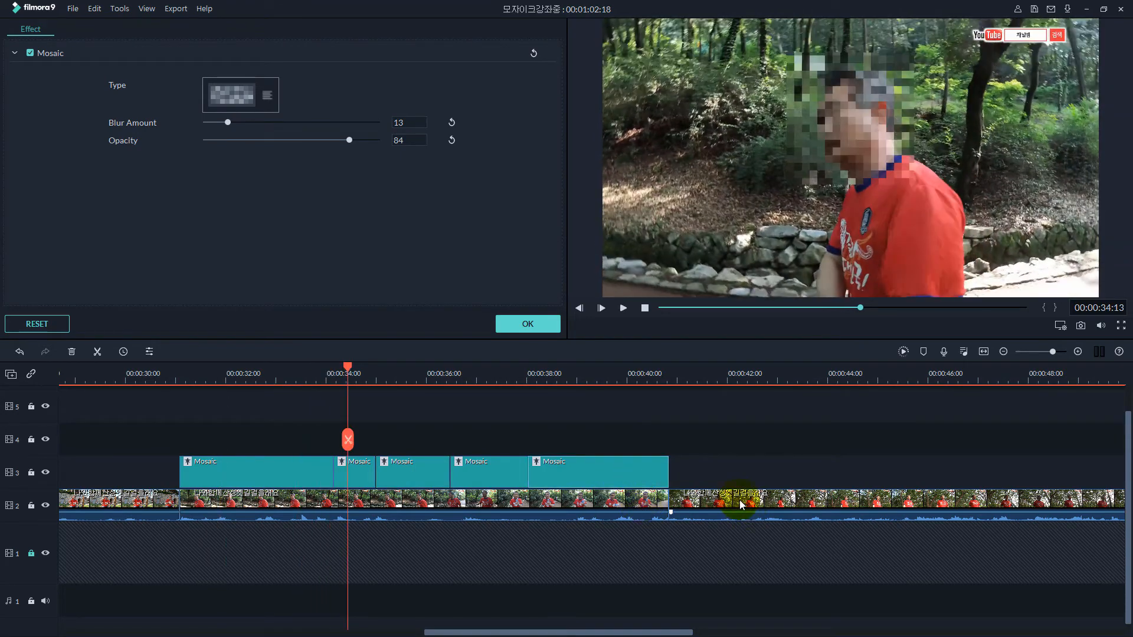
Extend the end of the last Mosaic piece to about 44 seconds and play through the extended part.
left_click(636, 474)
left_click_drag(668, 470, 847, 471)
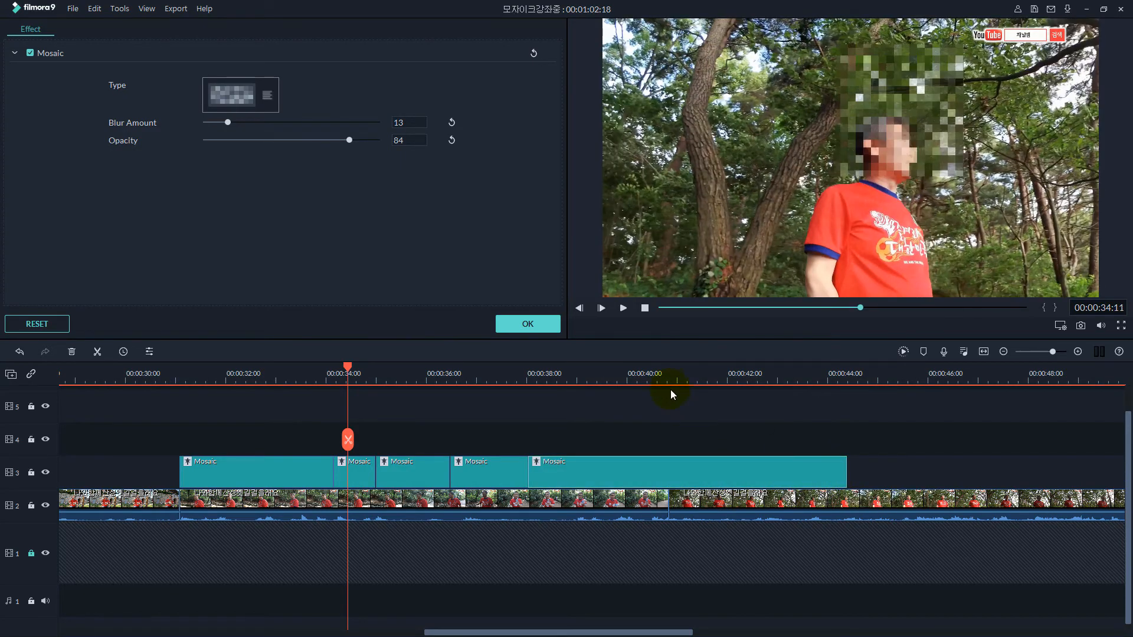
left_click(662, 380)
key("space")
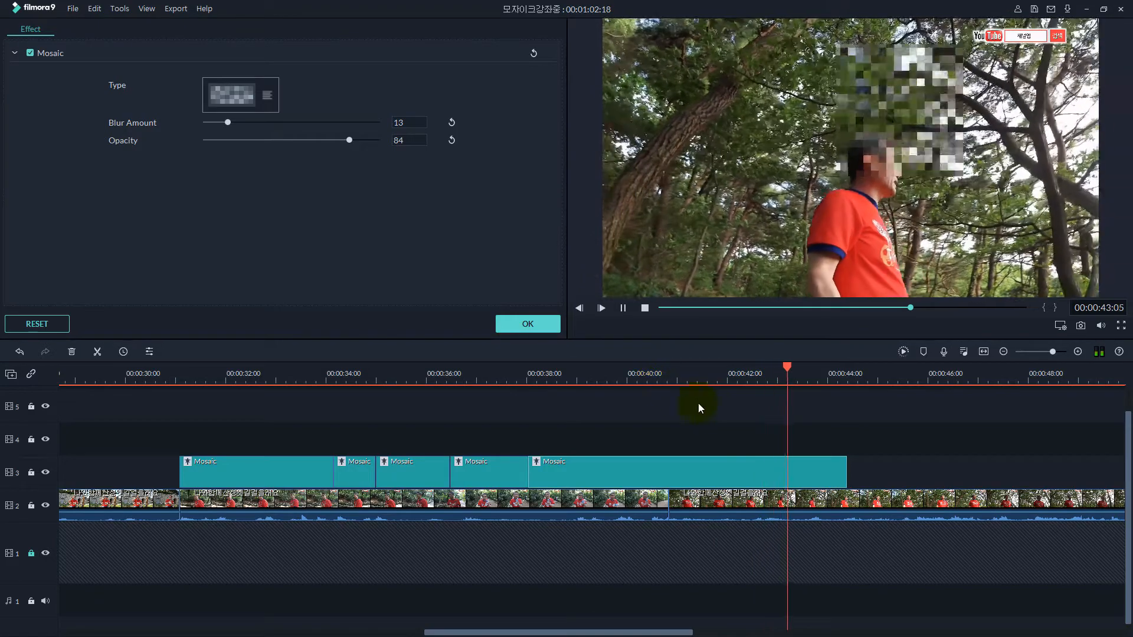
left_click(772, 475)
Split the last Mosaic piece at 41:01 and move the box of its second part over the man's face.
left_click_drag(788, 370, 678, 416)
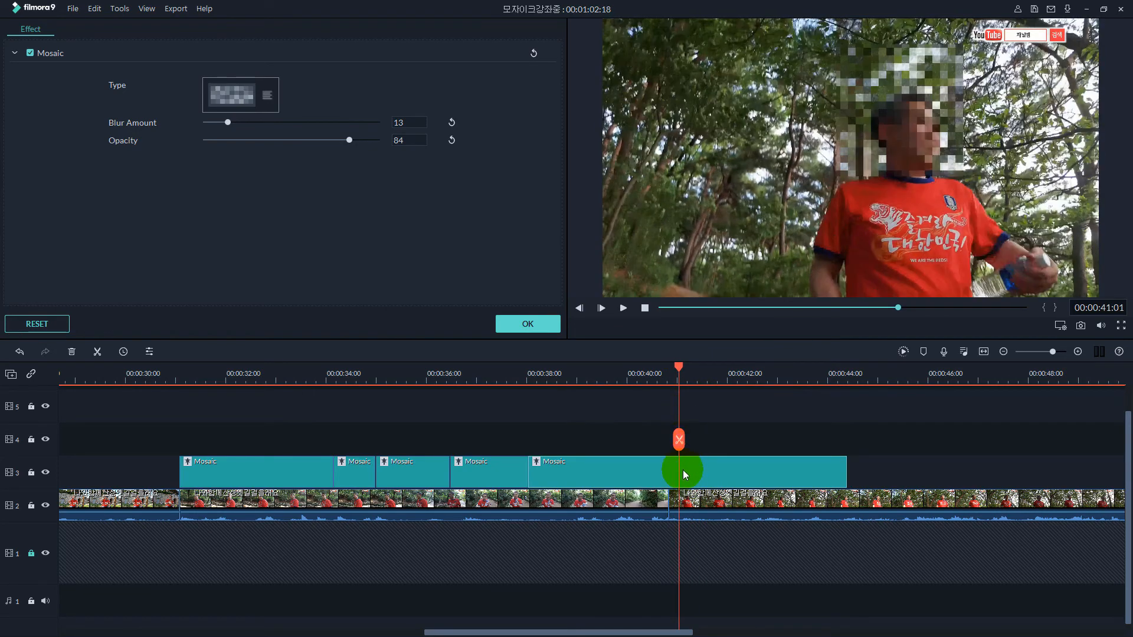
left_click(683, 470)
key("ctrl+b")
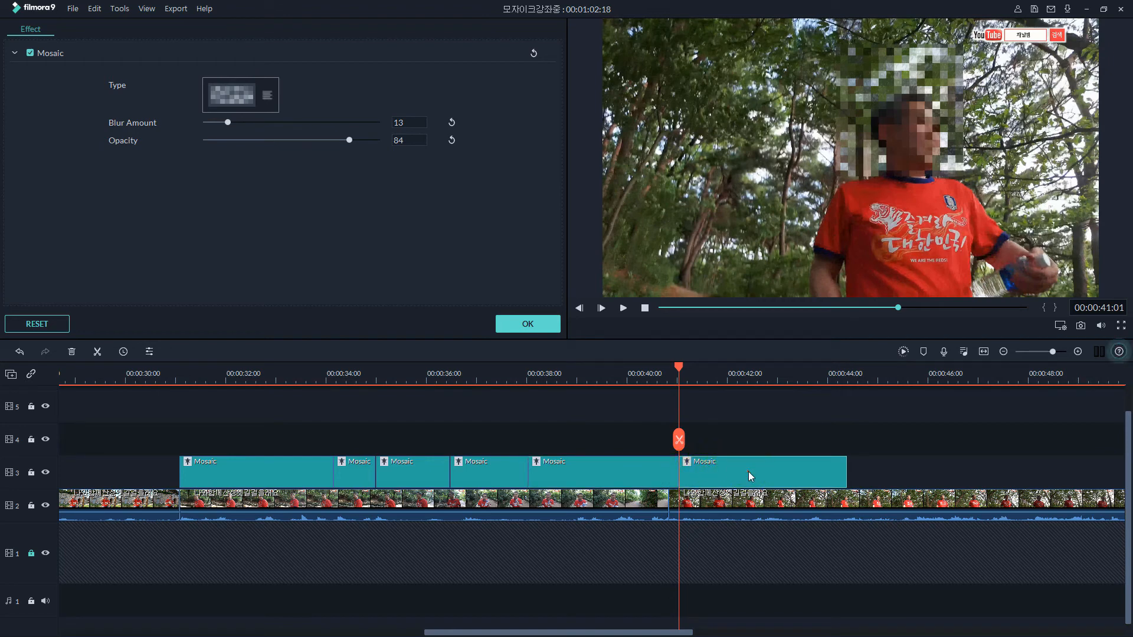
left_click(748, 472)
left_click_drag(907, 141, 917, 155)
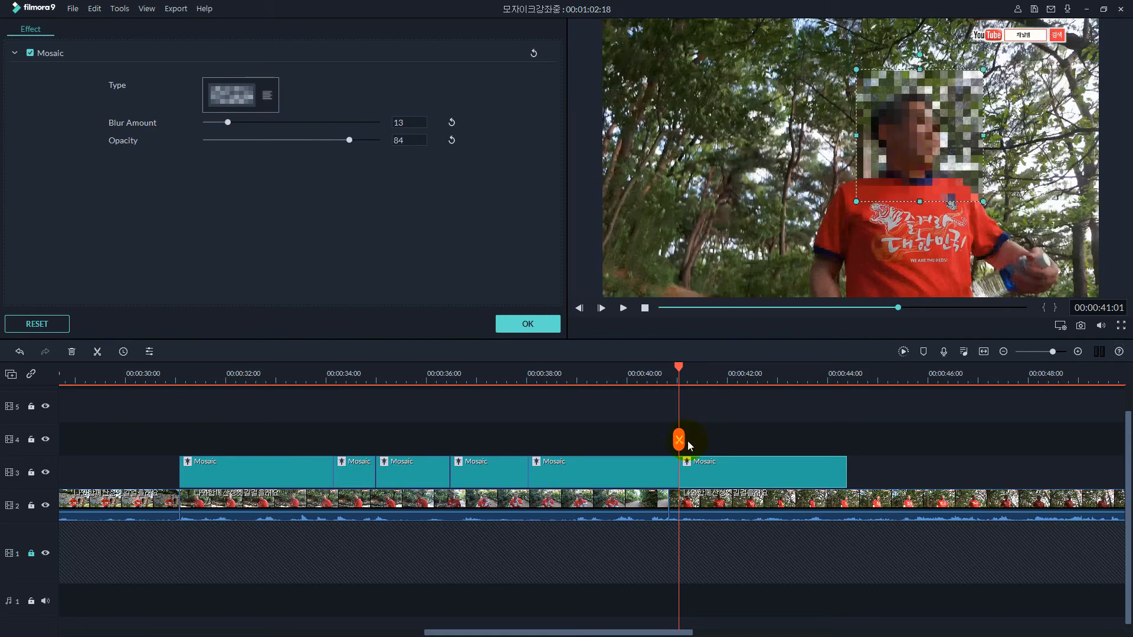
Play the new last Mosaic piece, split it at 42:12 and move the second part's box down over the man's face.
left_click(685, 394)
key("space")
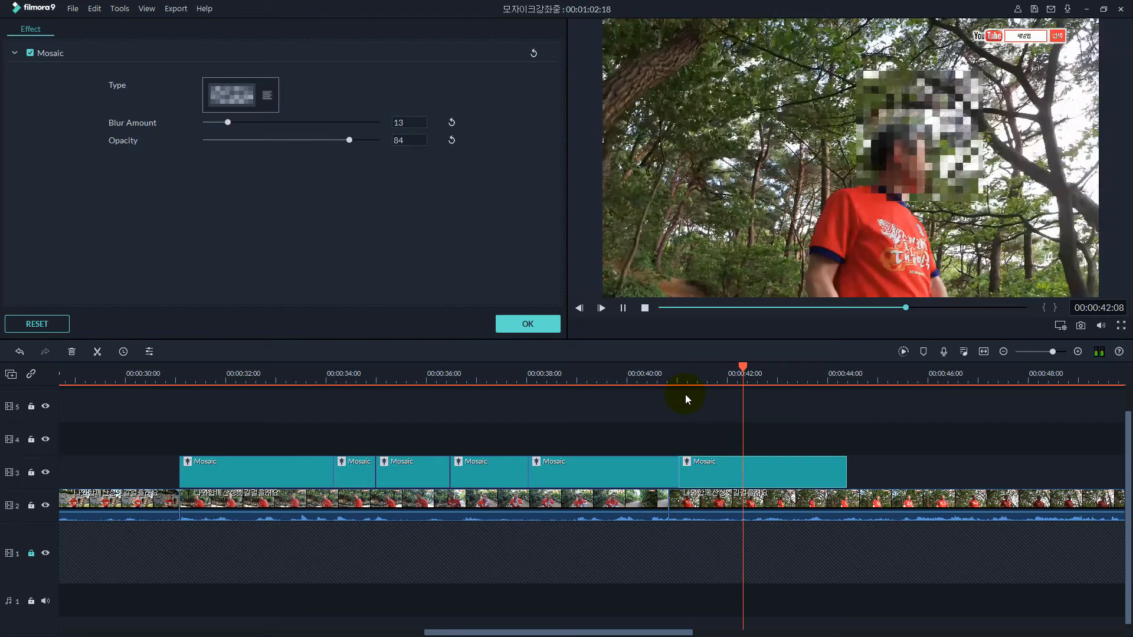
key("space")
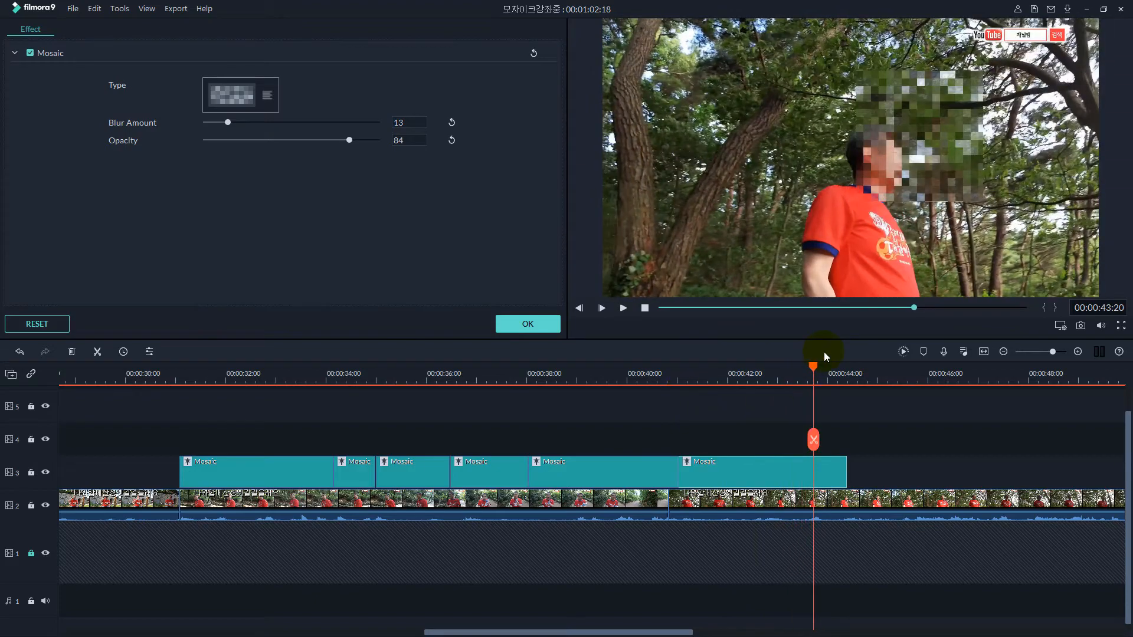
left_click_drag(816, 366, 752, 404)
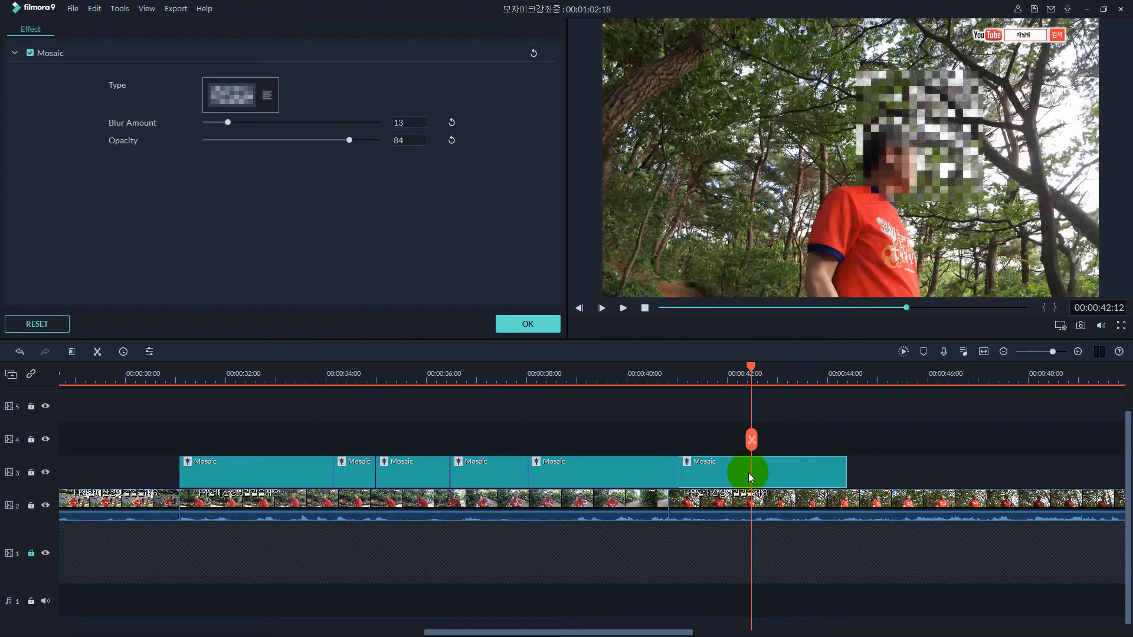
key("ctrl+b")
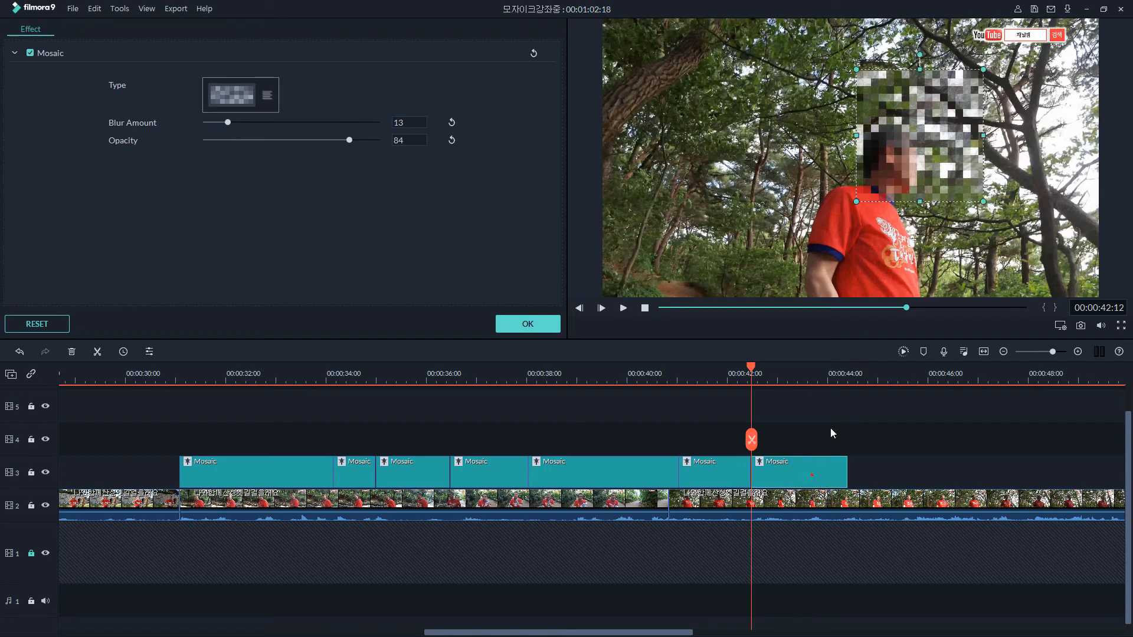
left_click_drag(917, 124, 897, 151)
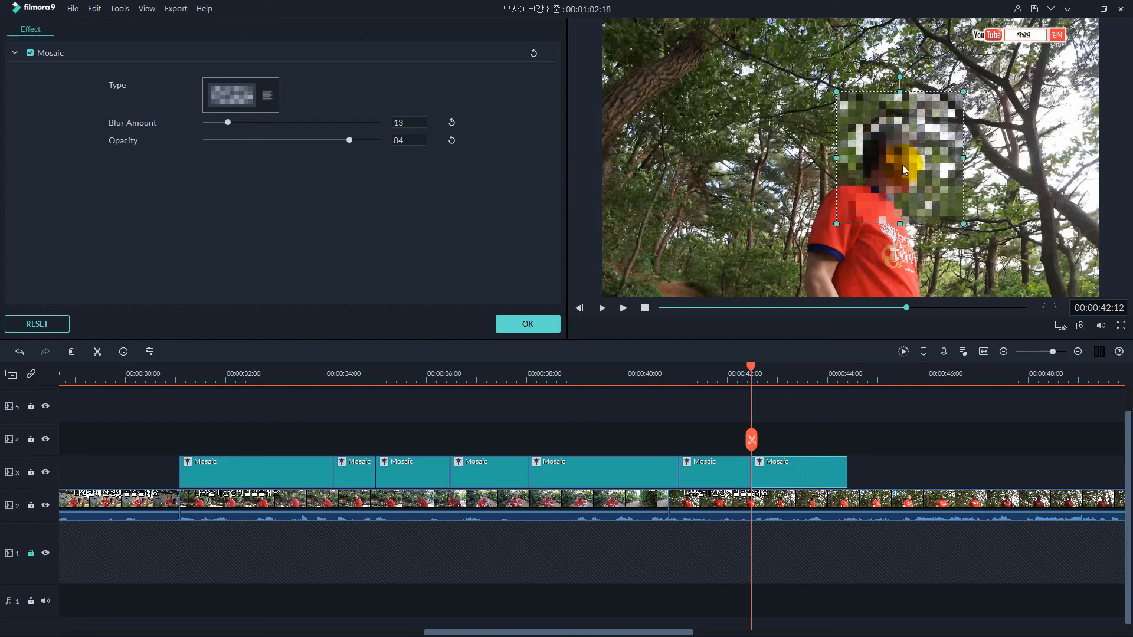
Extend the end of the last Mosaic piece to about 46 seconds and play through to past its end.
key("space")
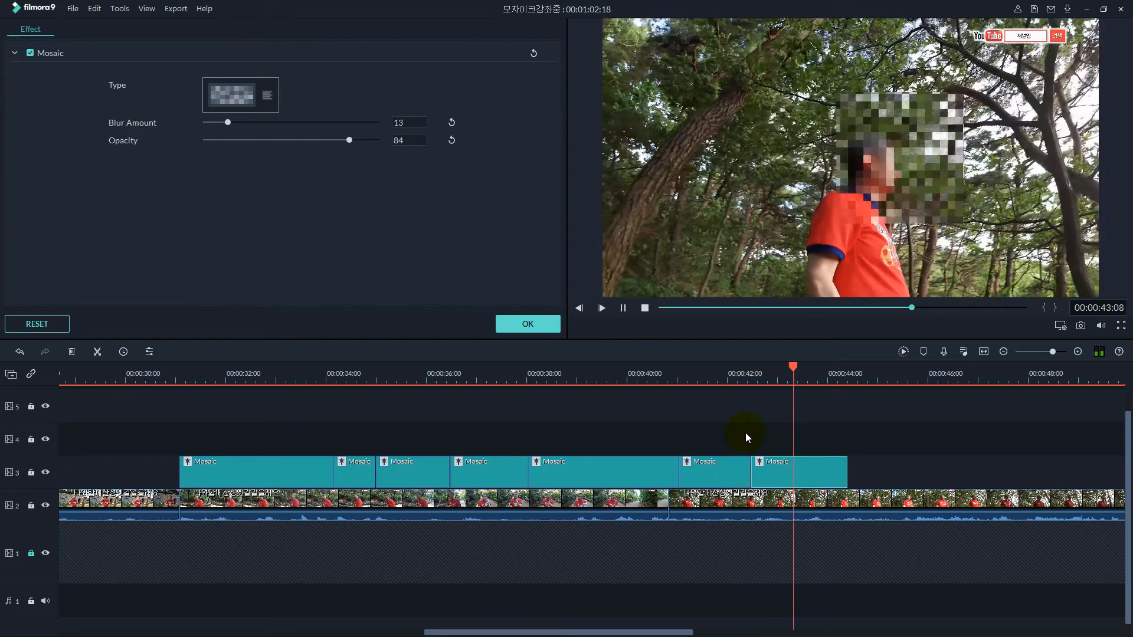
left_click(826, 469)
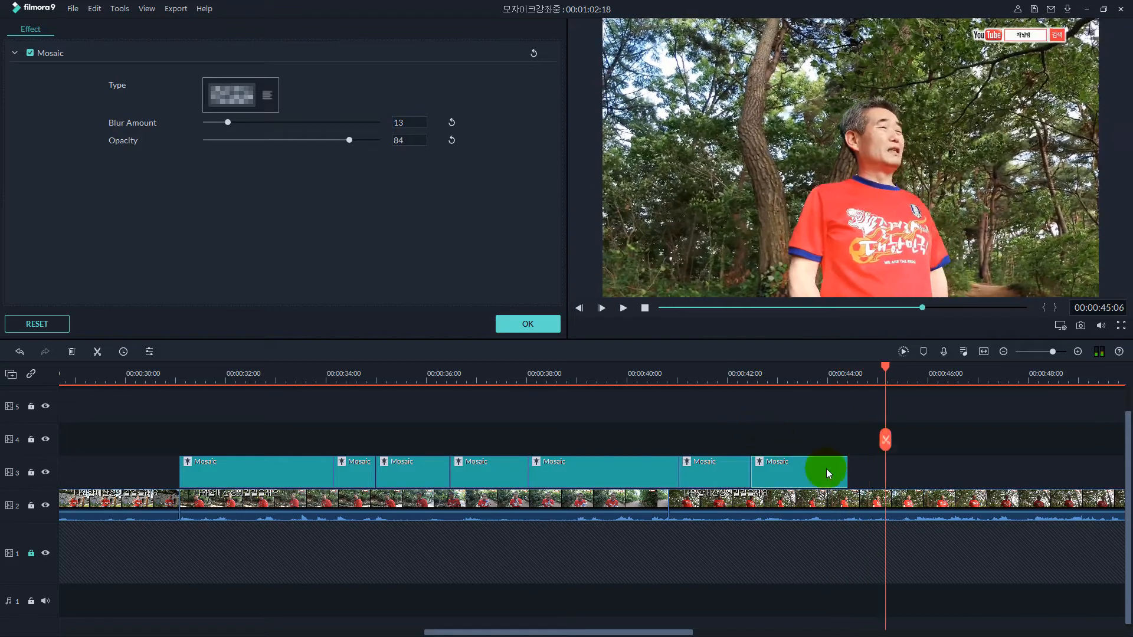
left_click_drag(851, 468, 944, 469)
key("space")
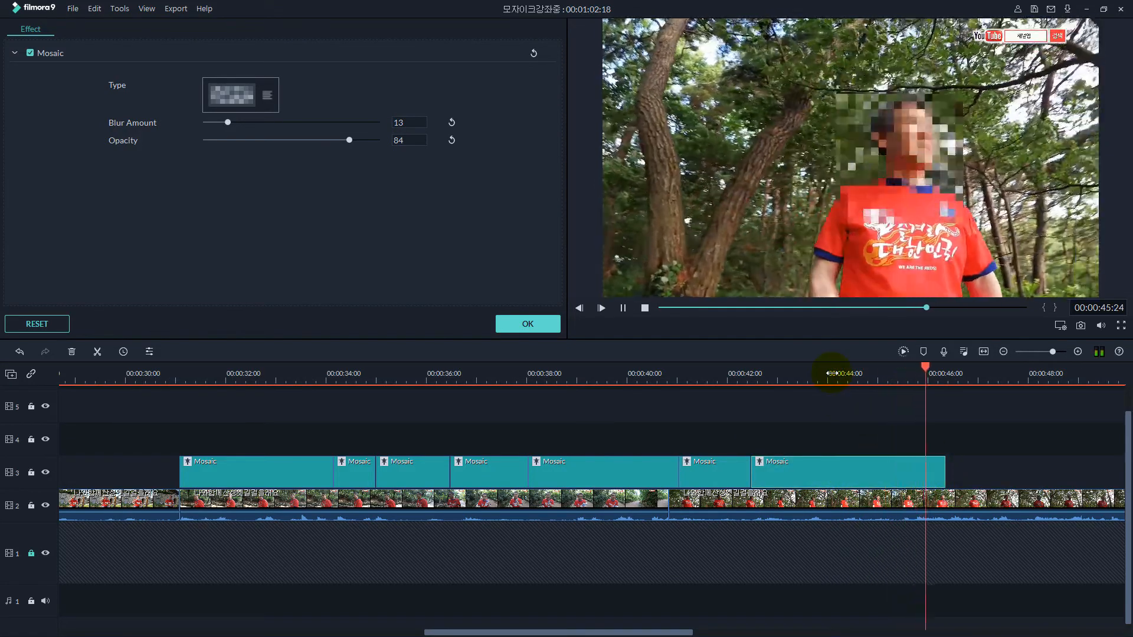
key("space")
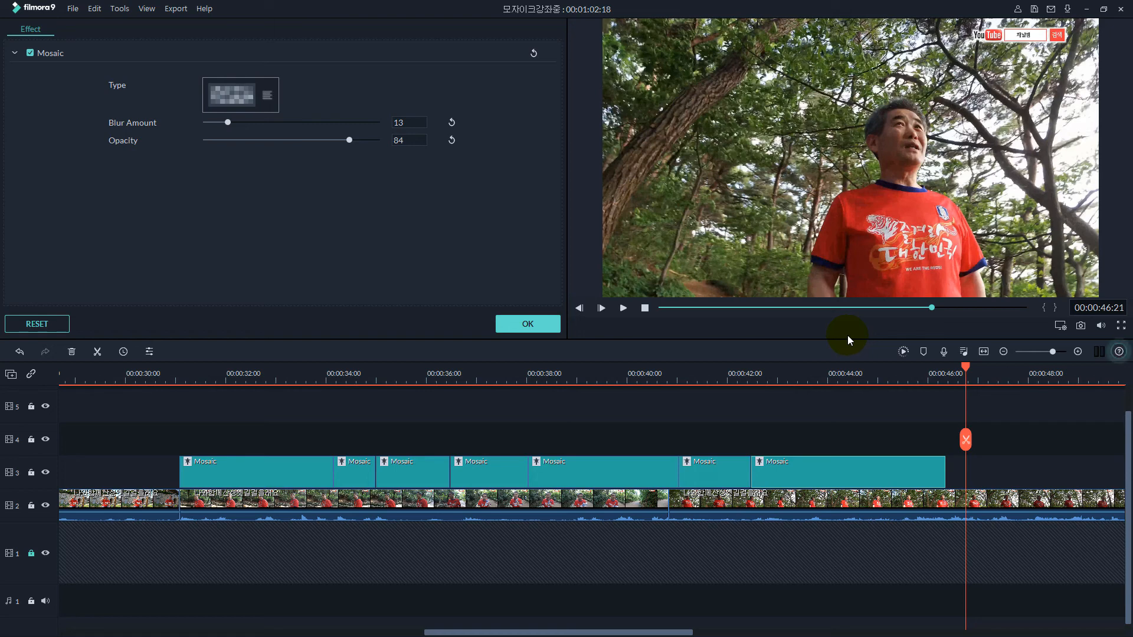
Confirm the Mosaic settings and return to the Utility effects library.
left_click(531, 322)
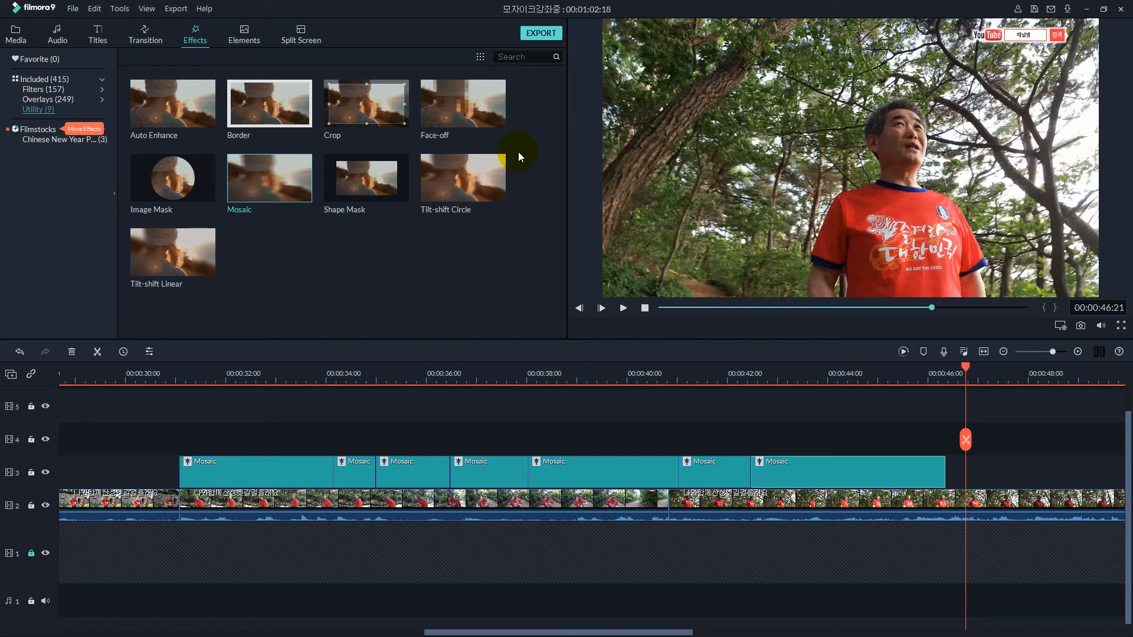
left_click(367, 473)
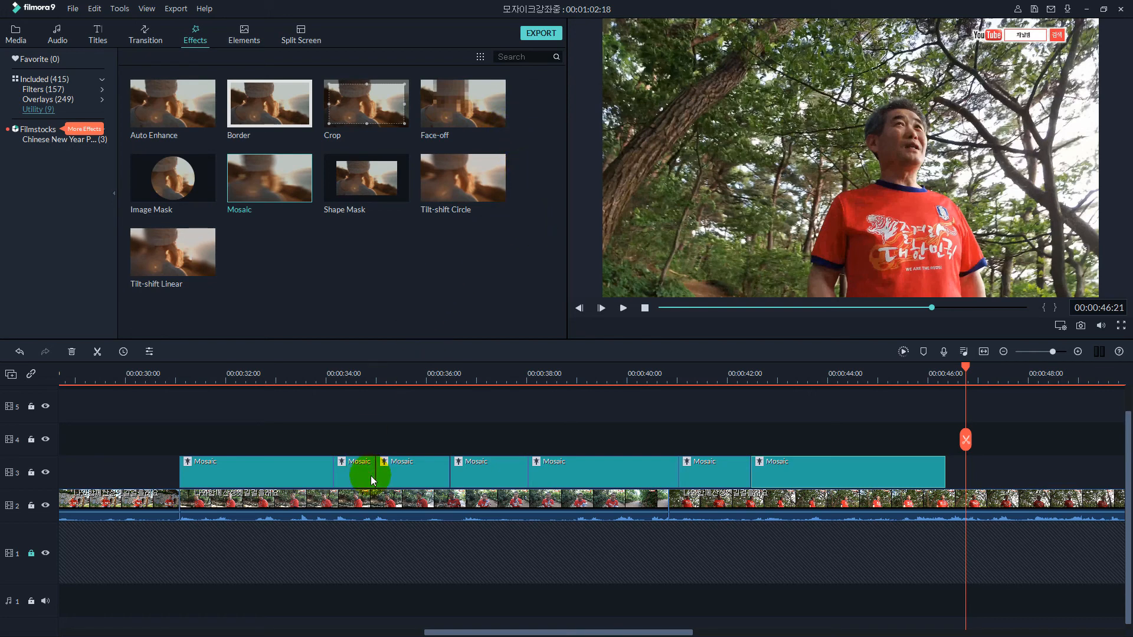
left_click(407, 461)
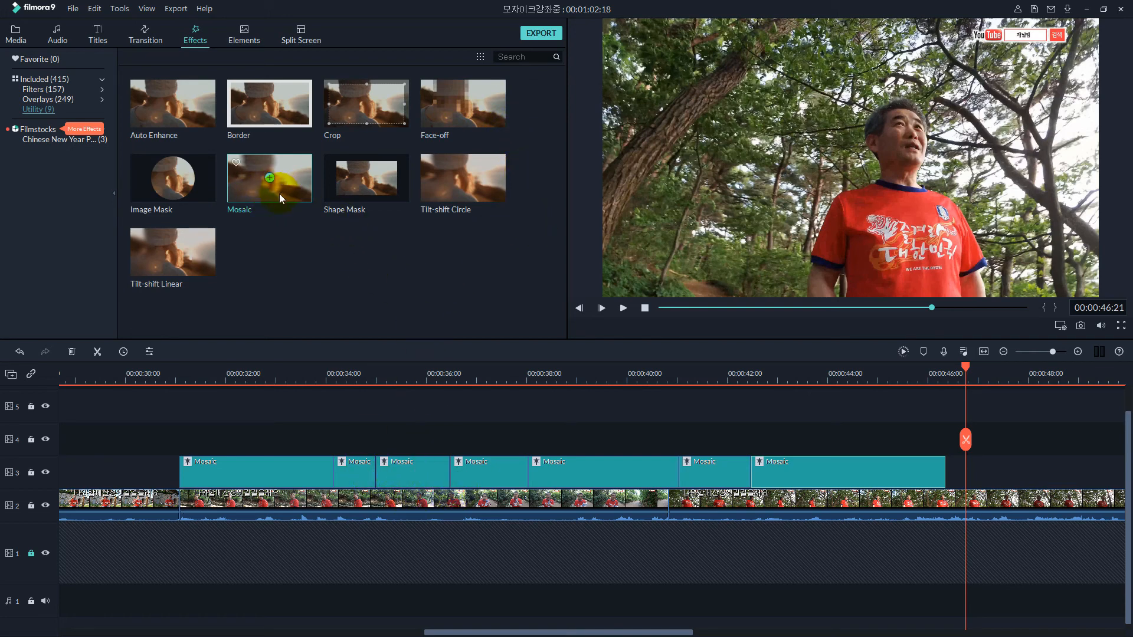